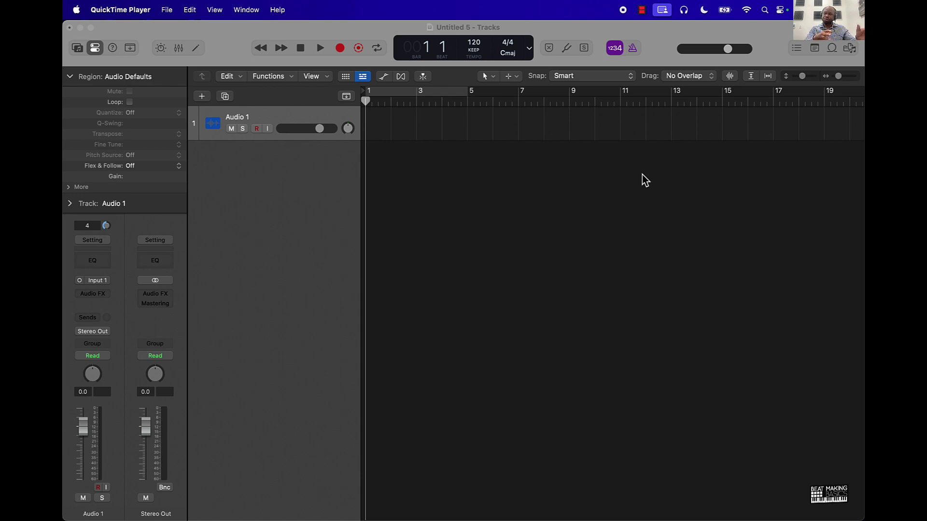
Create one software instrument MIDI track using the Default Patch instrument.
left_click(202, 97)
left_click(298, 169)
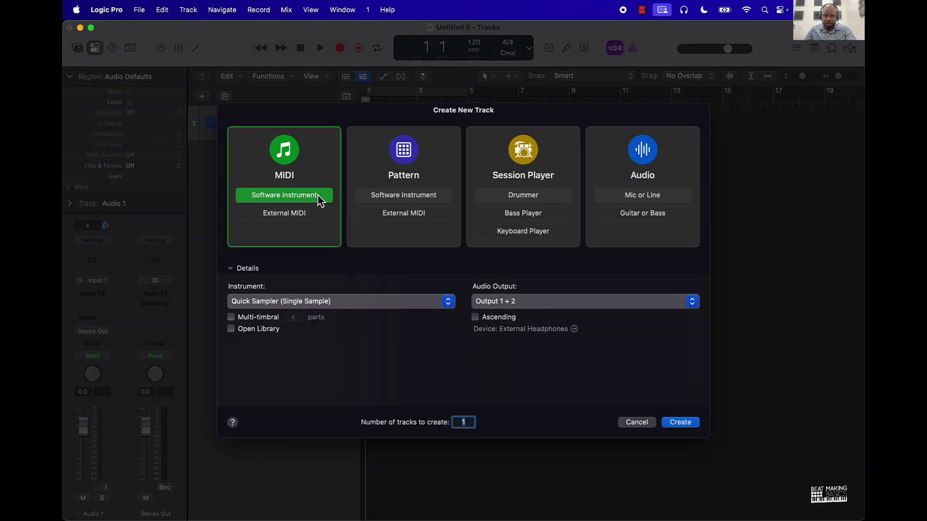
left_click(325, 300)
left_click(288, 153)
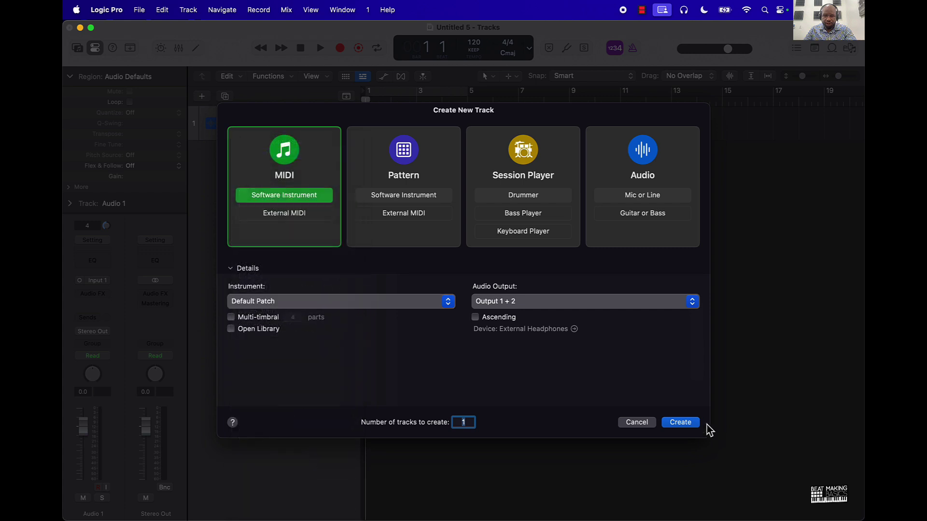
left_click(680, 422)
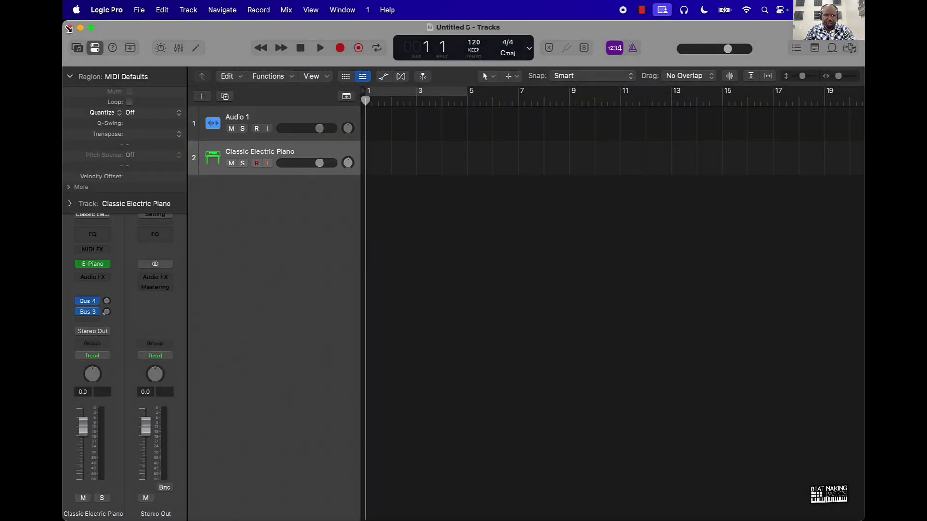
Load the Ballad sound from the Library's Piano category onto the new instrument track.
left_click(78, 49)
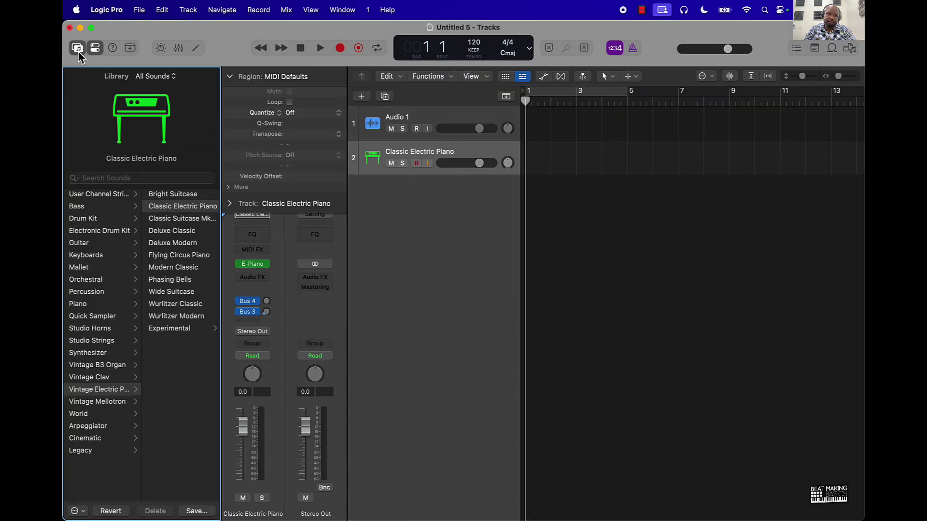
left_click(90, 305)
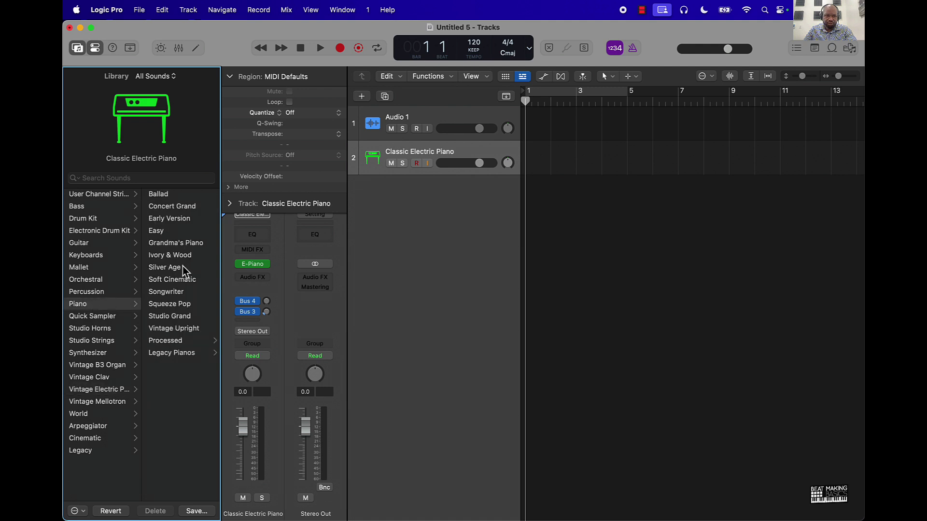
left_click(174, 197)
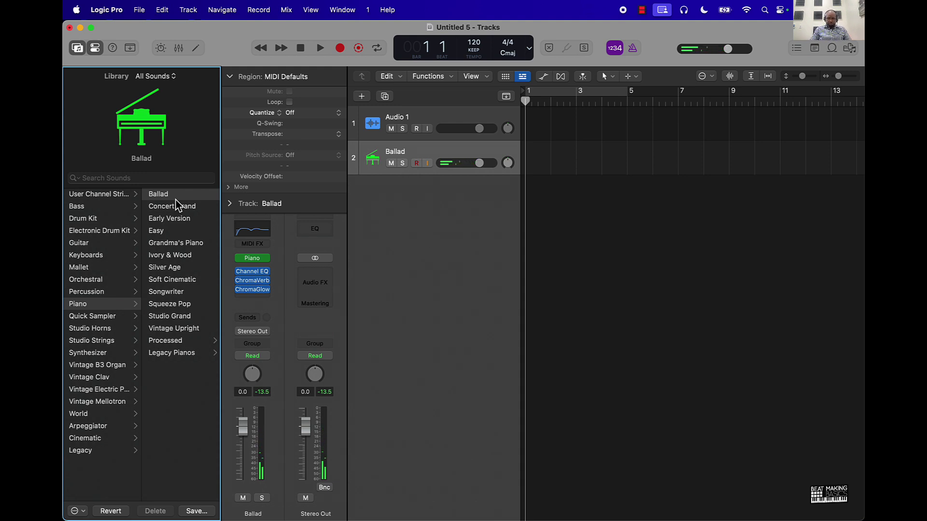
Show the Musical Typing window, switch it to the piano keyboard view and move it below the tracks.
key("super+k")
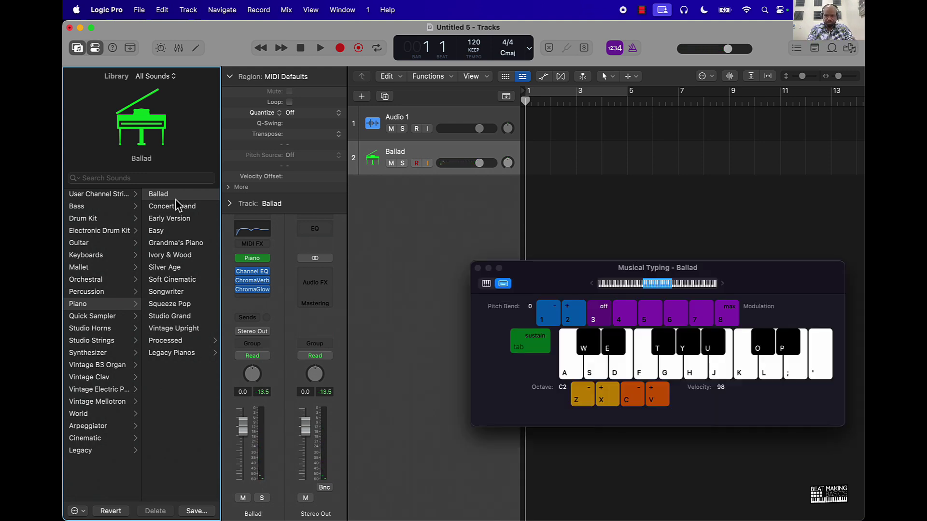
left_click(491, 285)
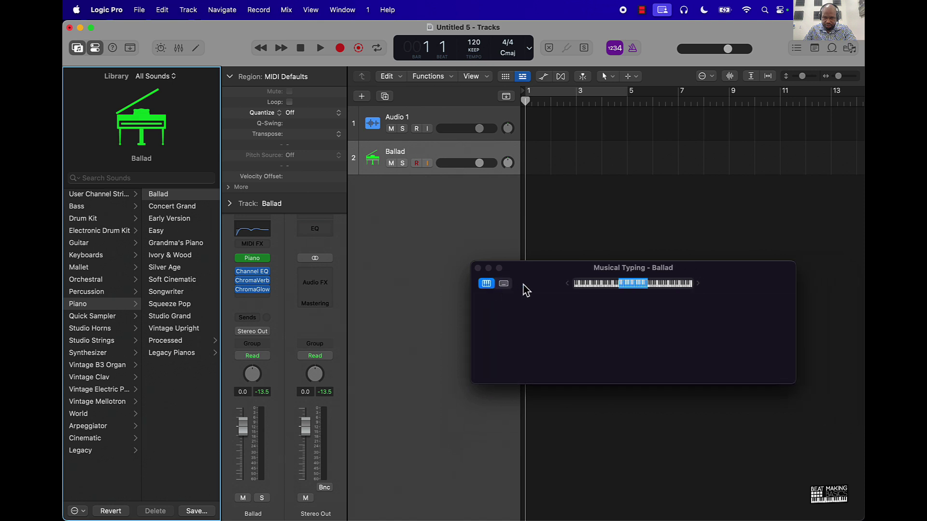
left_click_drag(524, 287, 428, 396)
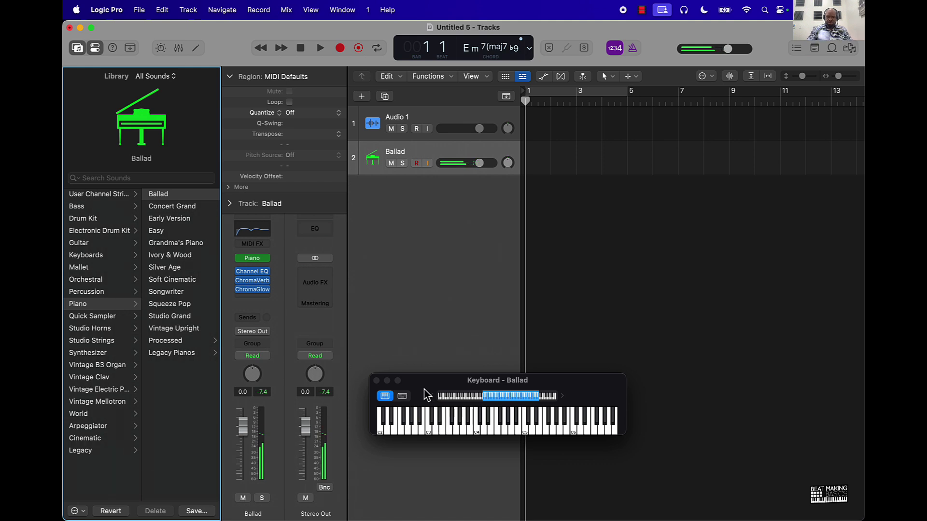
key("r")
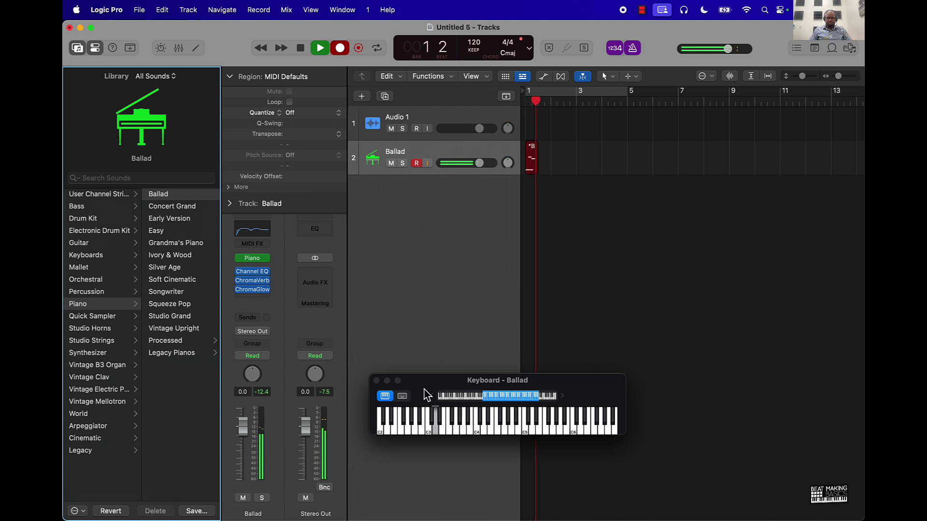
key("space")
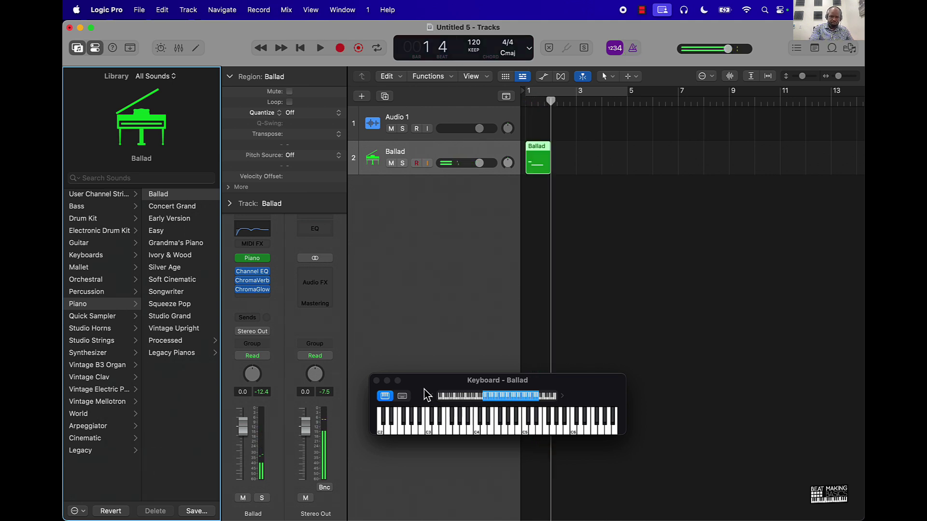
key("Delete")
key("Return")
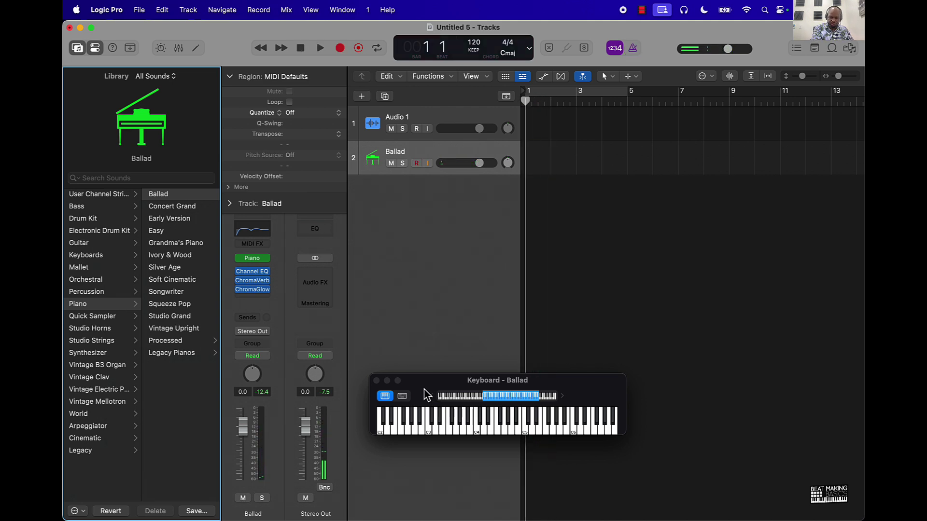
Record a four-bar piano part on the Ballad track, and open its region in the Piano Roll with the on-screen keyboard closed.
key("r")
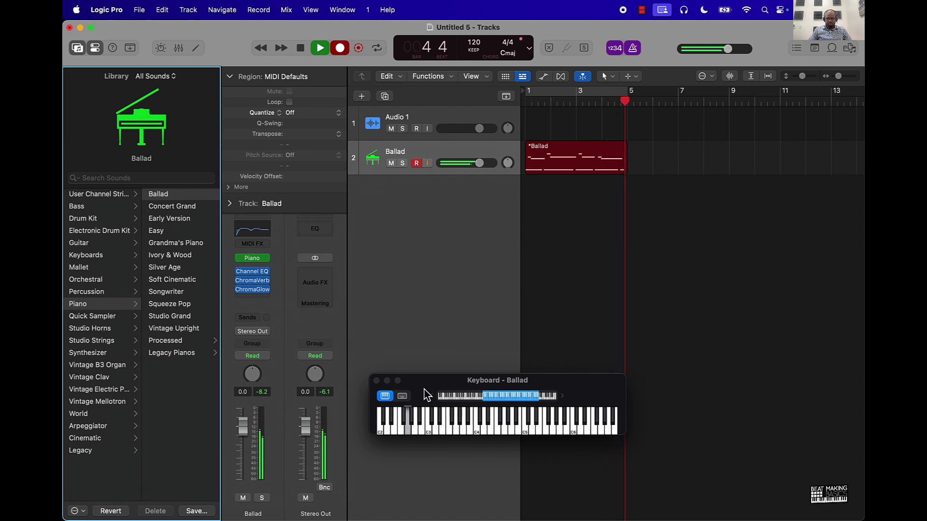
key("space")
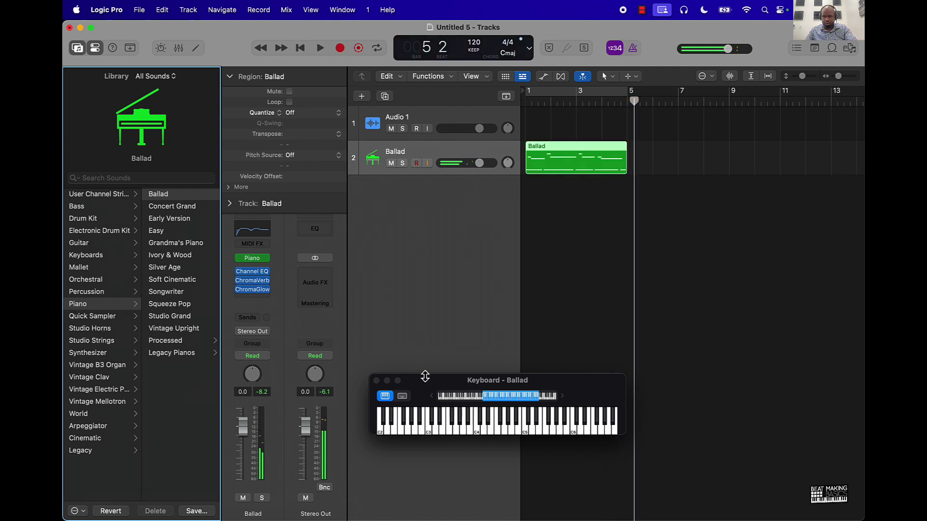
double_click(561, 168)
left_click(377, 381)
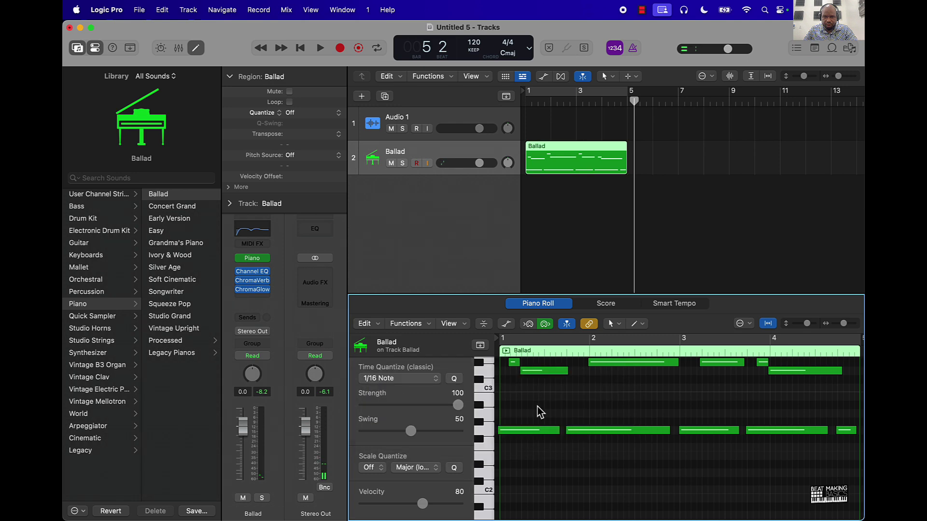
Quantize all notes of the Ballad region to 1/16 Note and play the region back with cycle mode on over its four bars.
key("super+a")
left_click(454, 379)
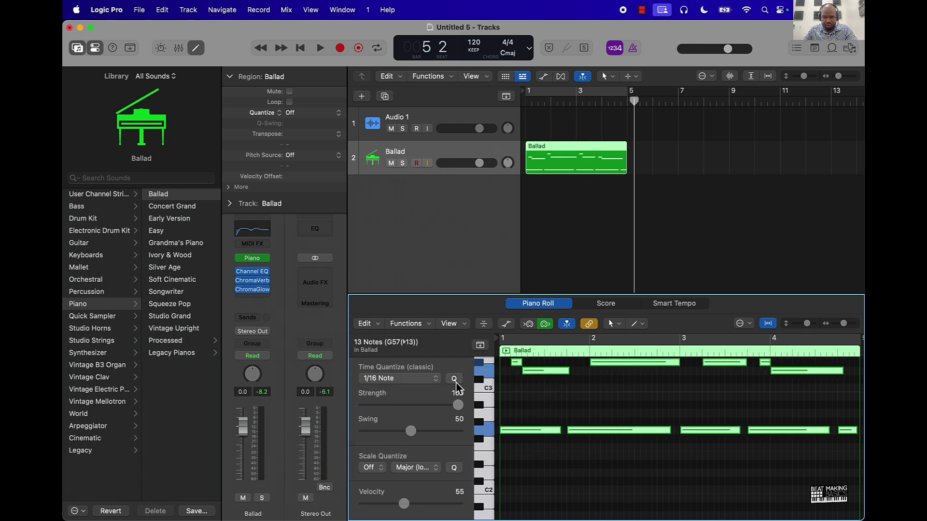
key("space")
left_click(575, 159)
key("c")
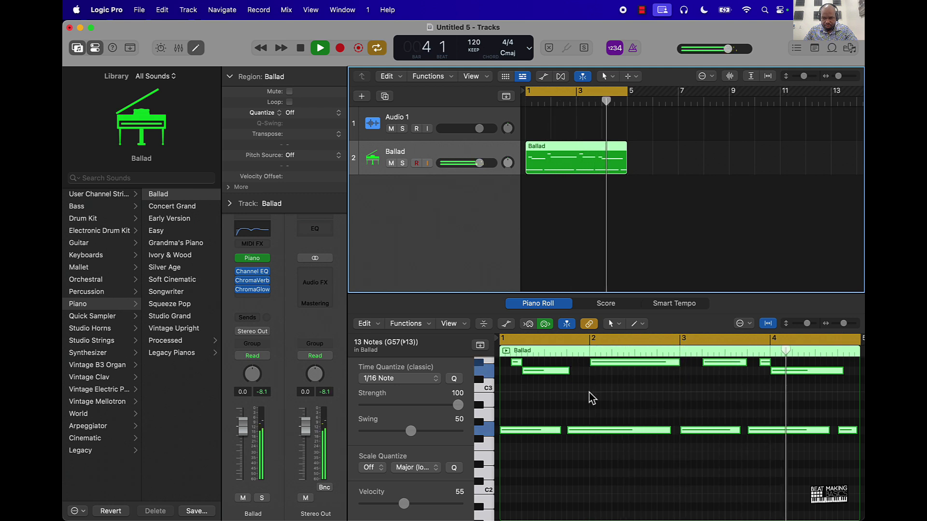
key("space")
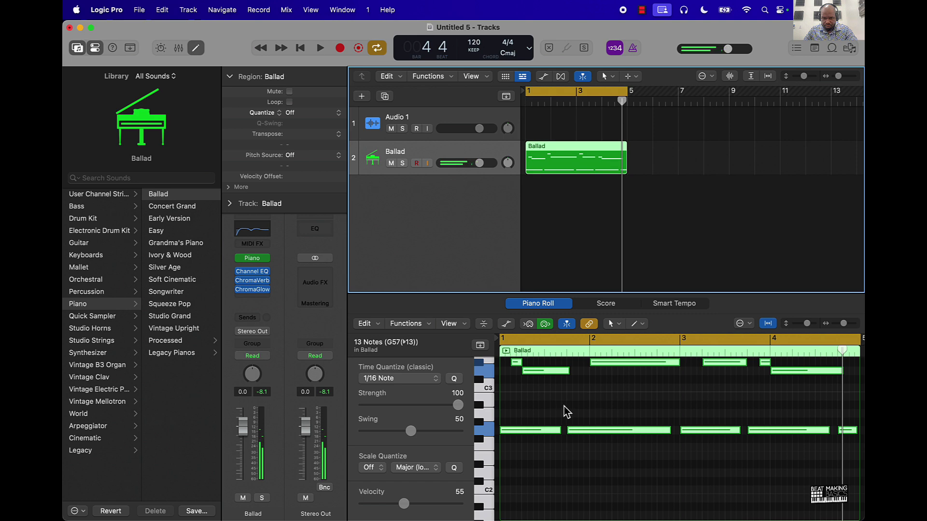
Select the five low G2 notes and apply Trim Note End to Selected (Force Legato) to them.
left_click(544, 410)
left_click_drag(544, 415, 550, 441)
mouse_move(544, 436)
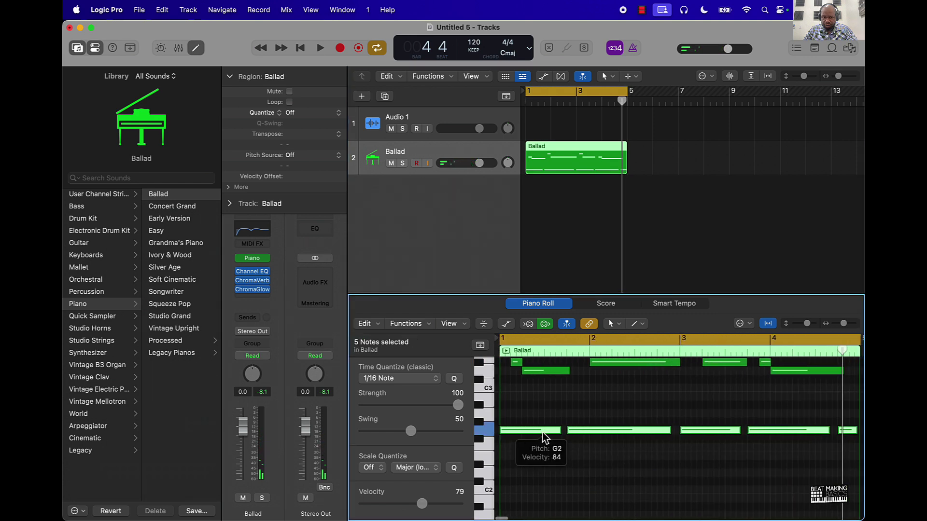
right_click(545, 435)
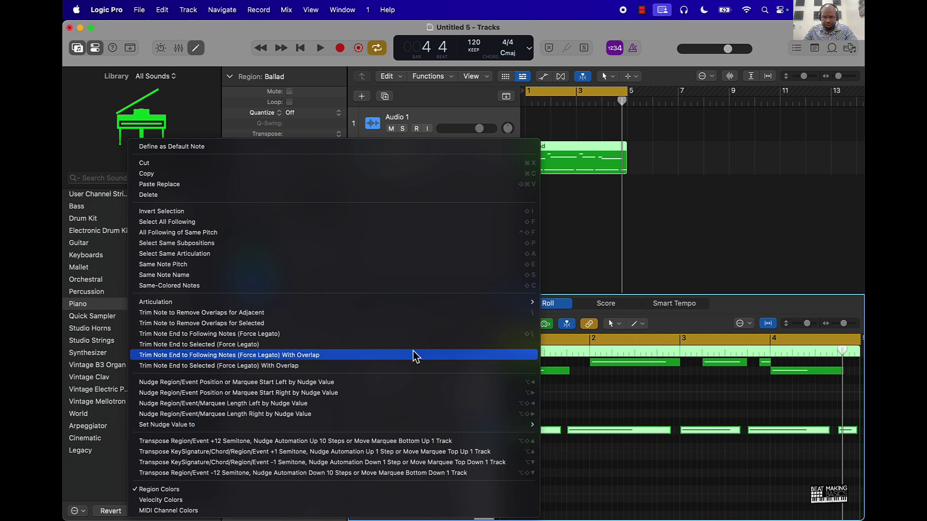
left_click(393, 343)
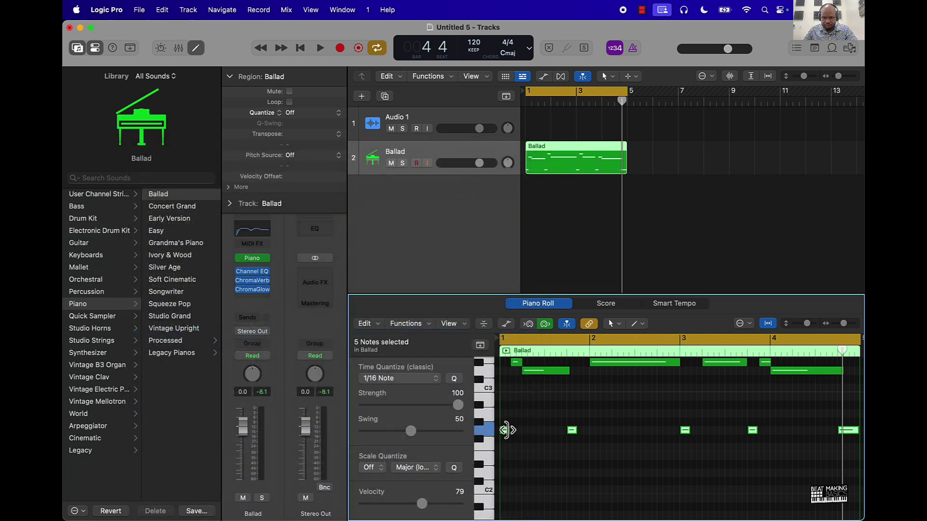
Lengthen the low G2 notes so each reaches the start of the next one, and play the region.
left_click_drag(507, 431, 679, 439)
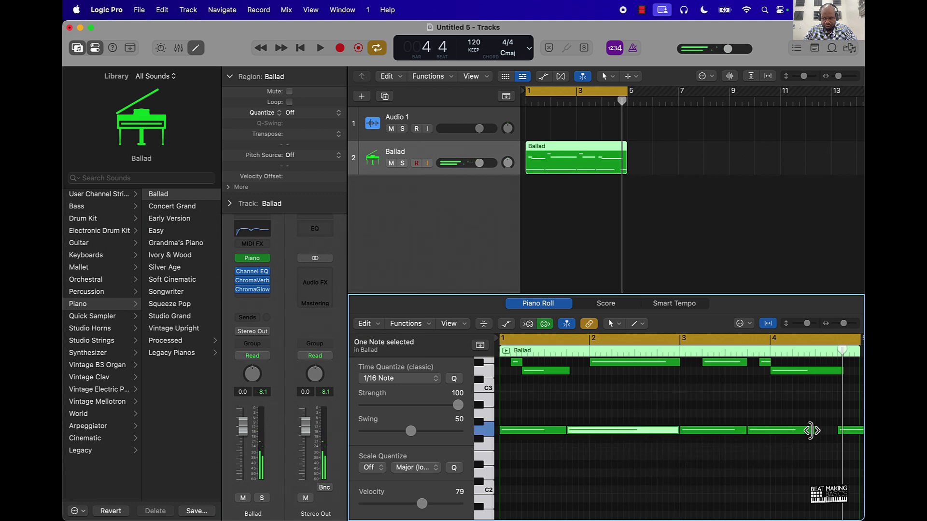
left_click_drag(813, 430, 836, 433)
key("space")
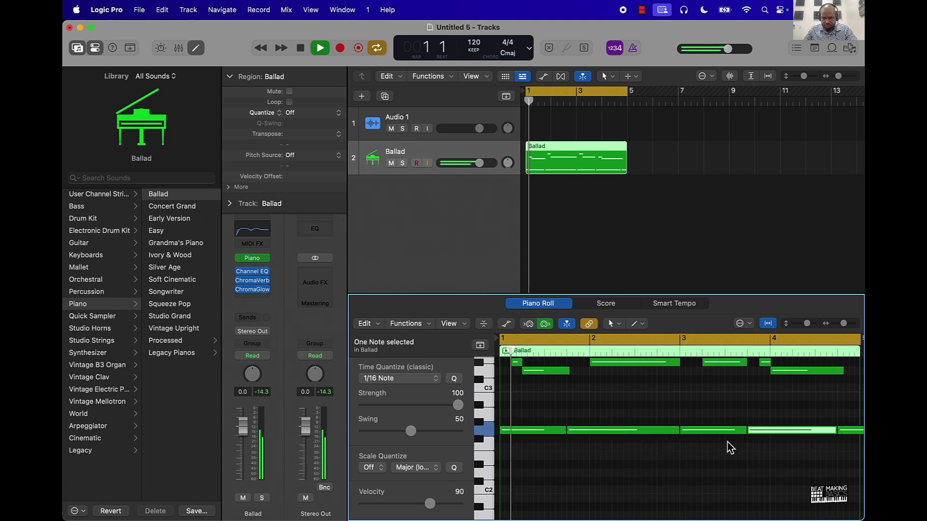
Shorten the last low G2 note so it ends at bar 5, then stop playback and deselect the region.
left_click(581, 482)
scroll(579, 478, "up", 5)
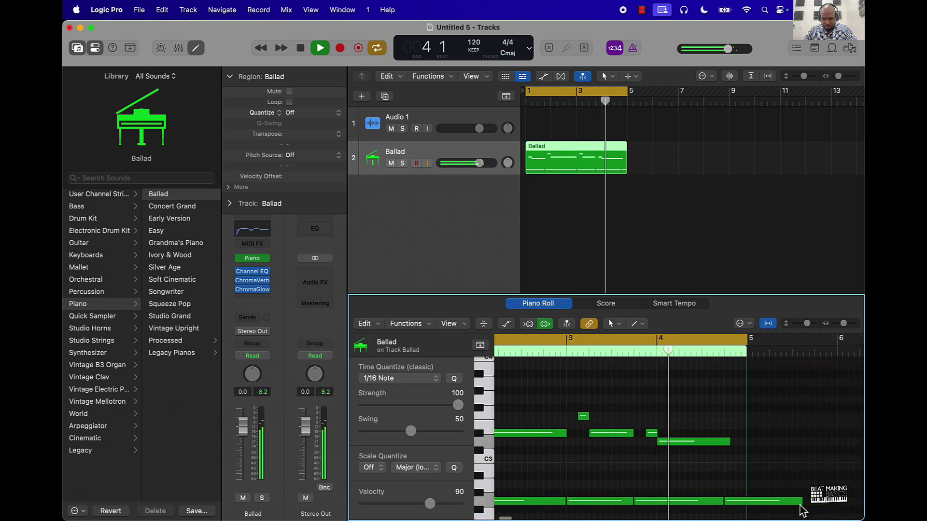
left_click_drag(800, 502, 746, 509)
left_click(639, 451)
key("space")
left_click(622, 210)
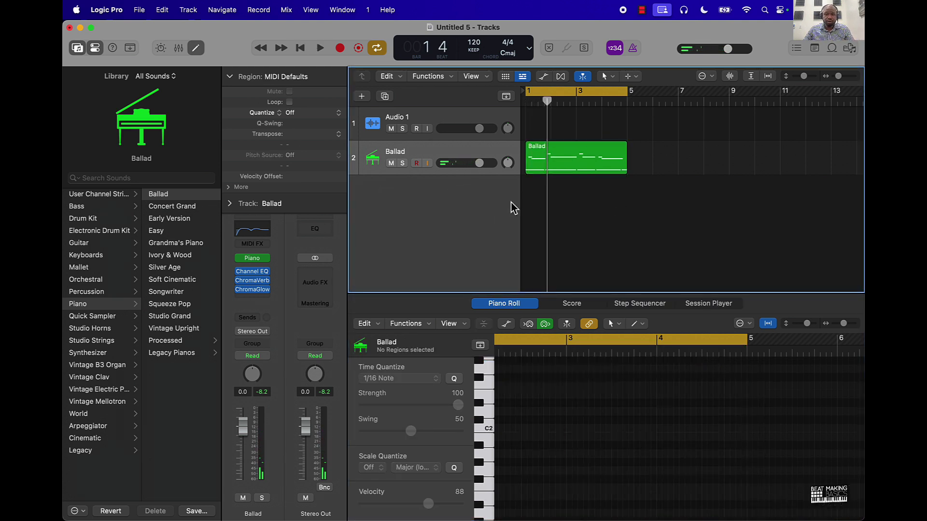
Delete the empty Audio 1 track.
left_click(374, 124)
key("super+BackSpace")
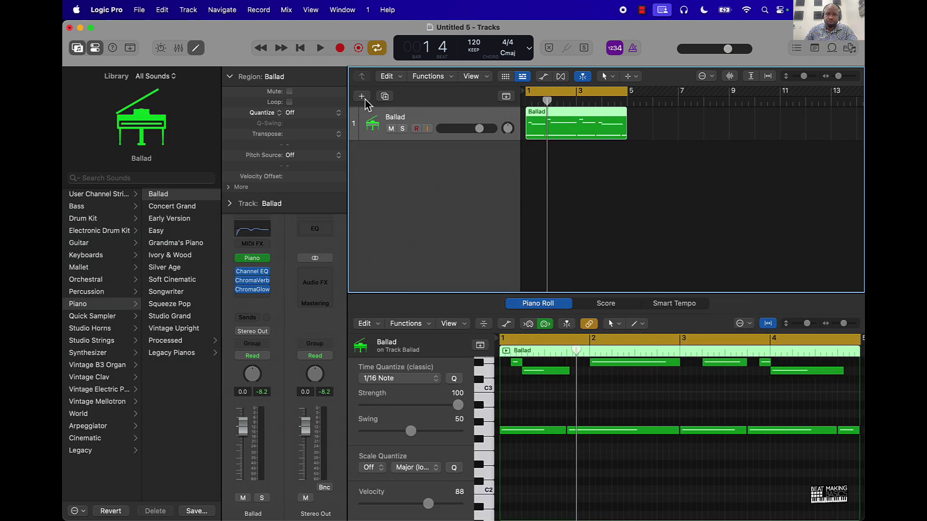
left_click(622, 215)
Hide the Piano Roll editor, the Library and the Inspector so only the tracks area remains.
left_click(196, 47)
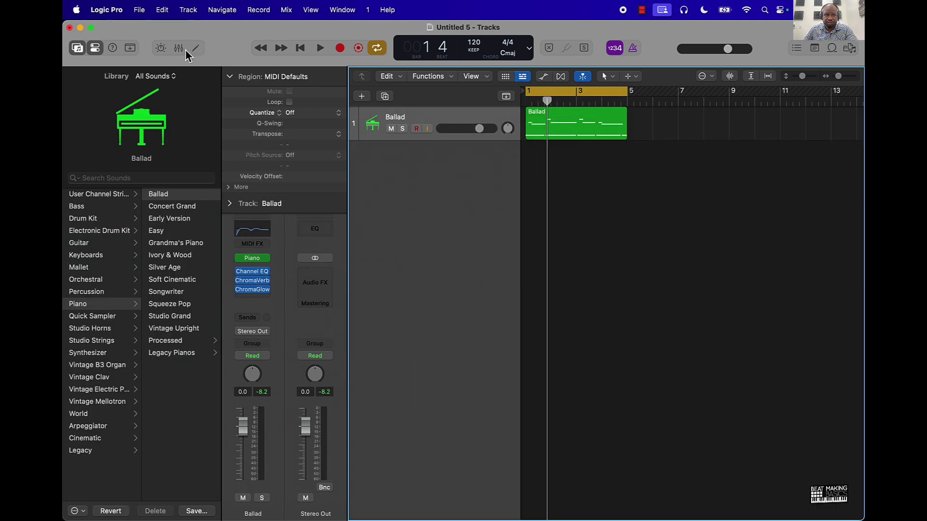
left_click(80, 49)
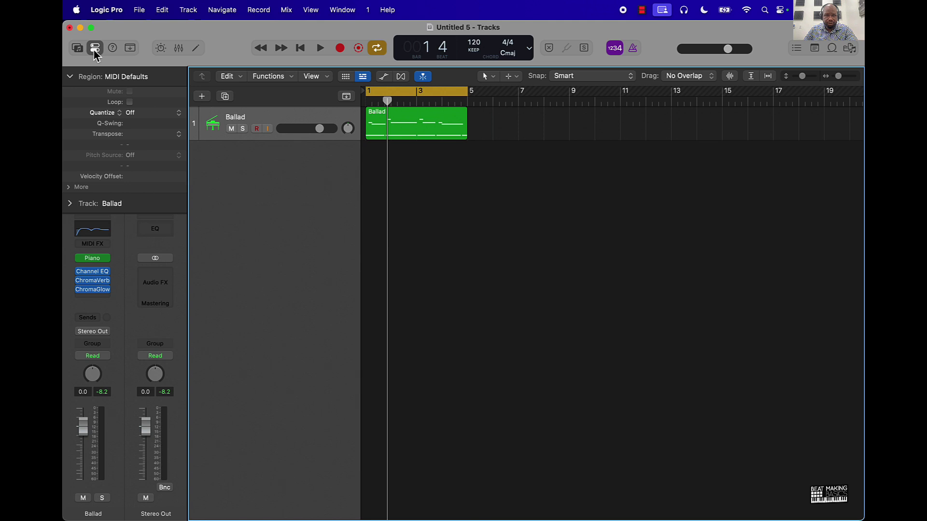
left_click(95, 49)
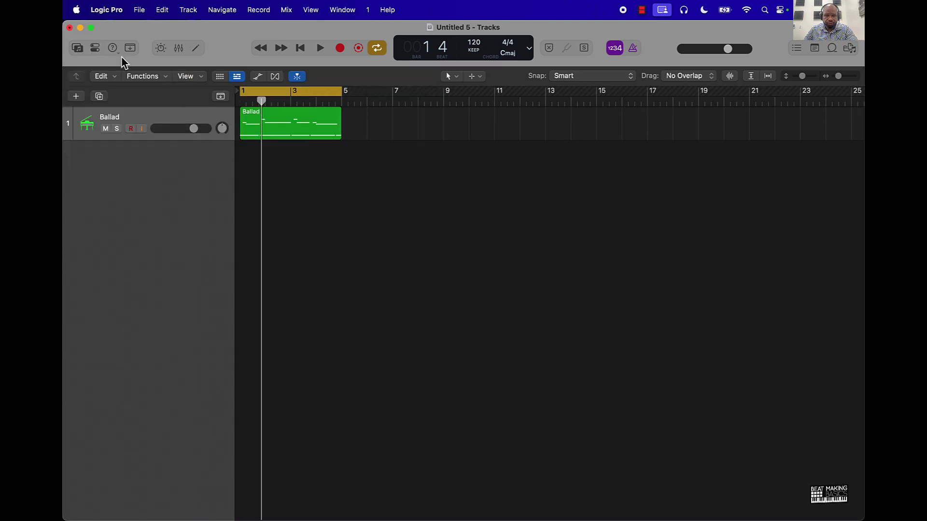
Create a software instrument track with the stereo Drum Synth as its instrument.
left_click(73, 96)
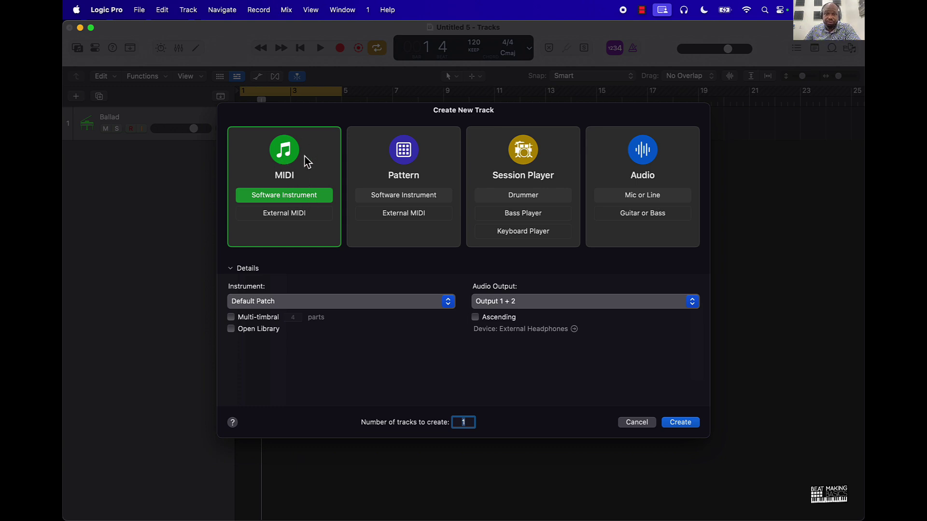
left_click(341, 303)
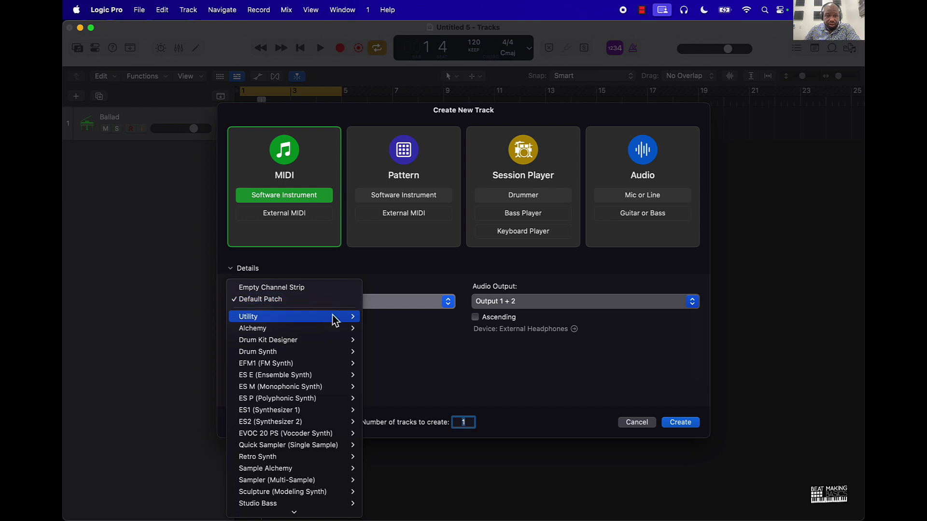
mouse_move(323, 332)
mouse_move(281, 358)
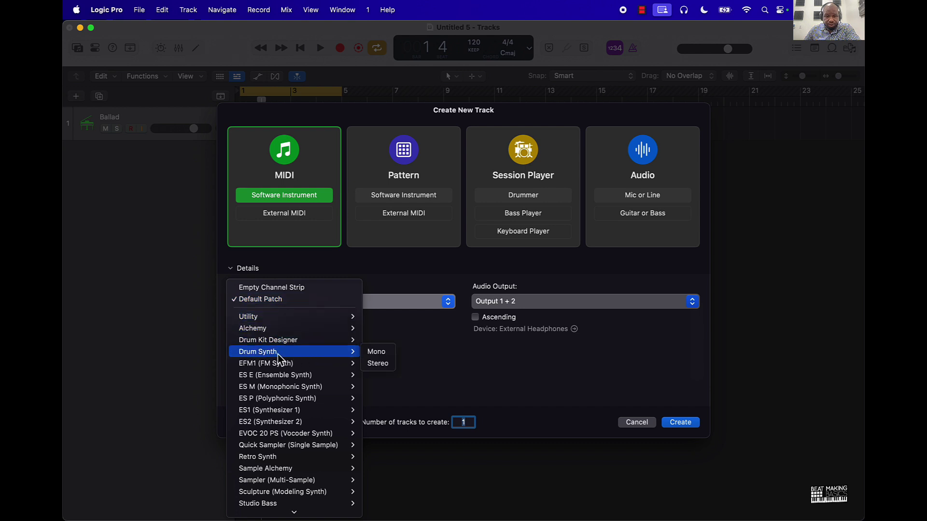
left_click(376, 365)
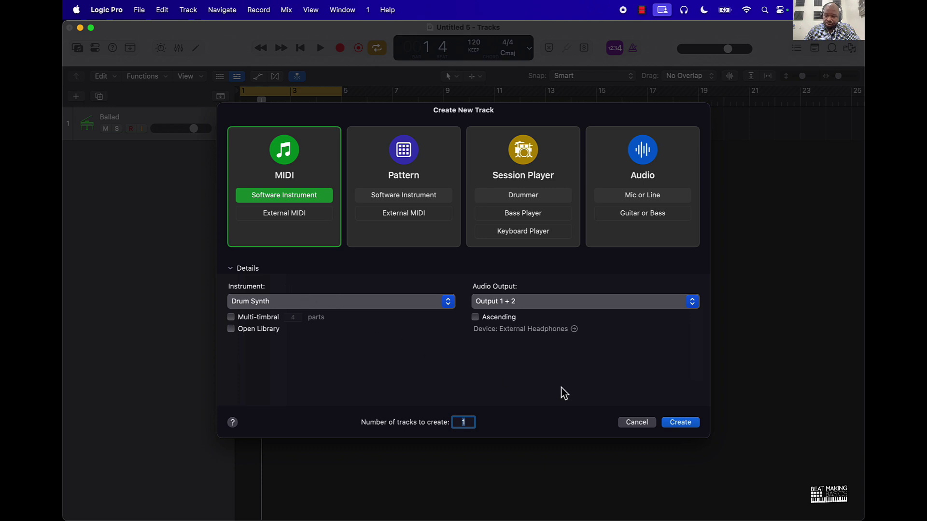
left_click(680, 423)
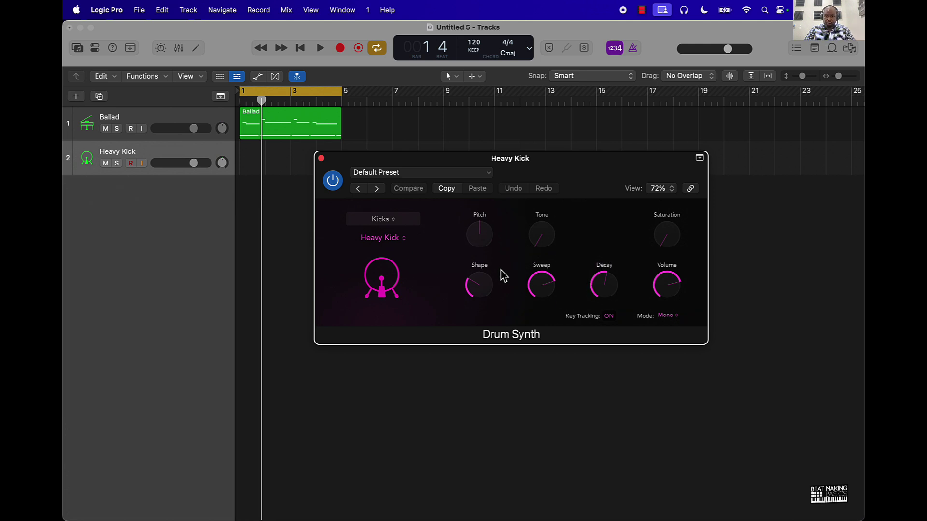
mouse_move(496, 276)
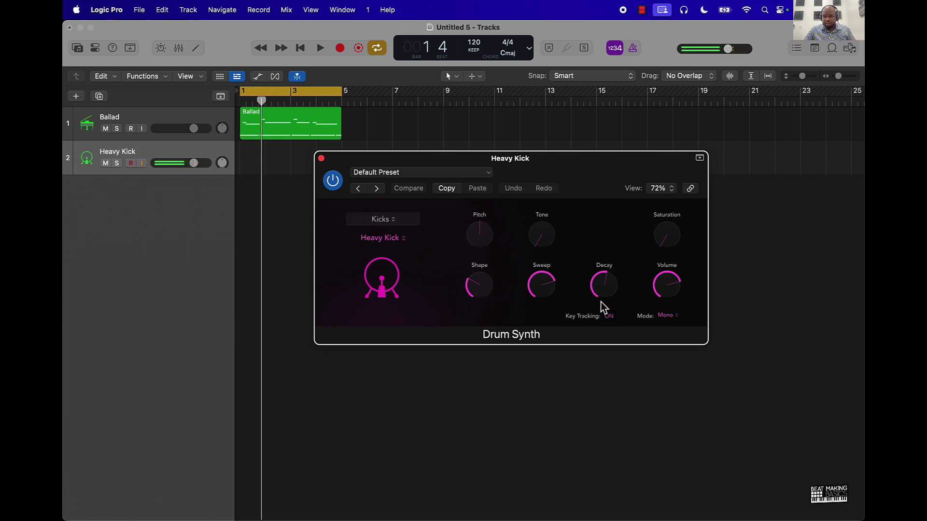
Open the on-screen keyboard window for the Heavy Kick track and switch it to the piano keyboard view.
mouse_move(607, 300)
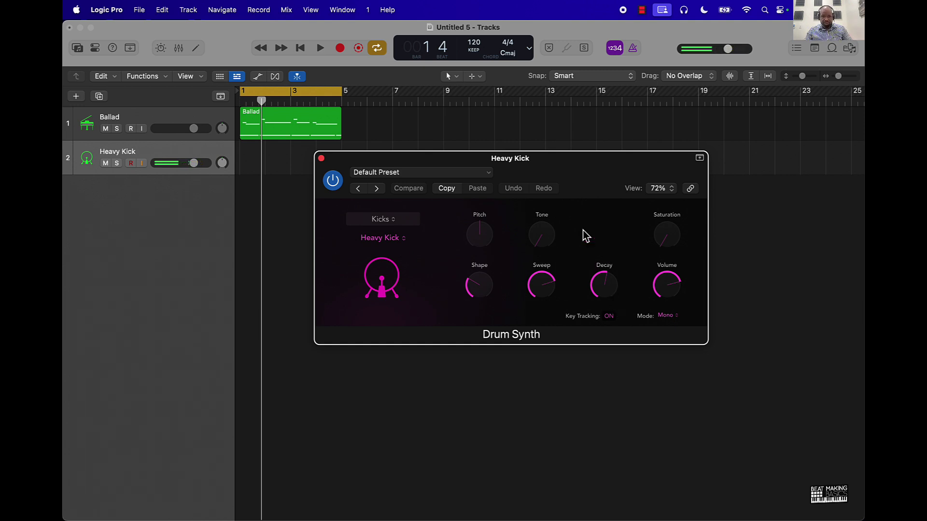
key("super+k")
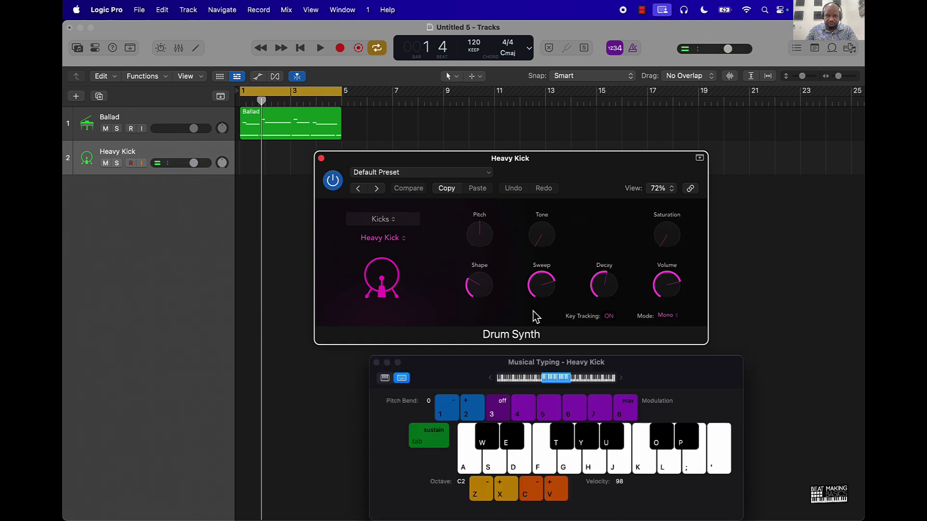
left_click(385, 378)
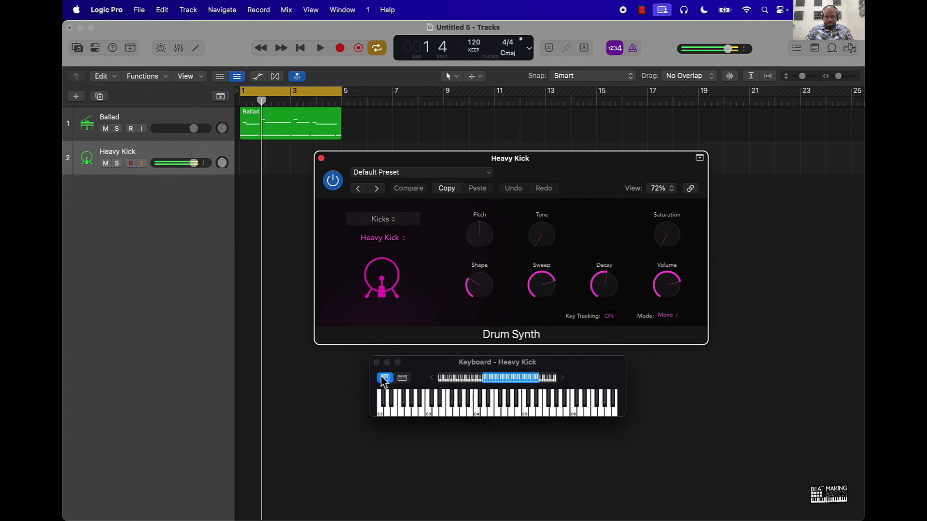
Reshape the Heavy Kick sound with less shape and sweep, slightly longer decay, and added tone and saturation, then close the Drum Synth.
mouse_move(604, 287)
left_mouse_down()
mouse_move(604, 248)
mouse_move(608, 286)
left_mouse_up()
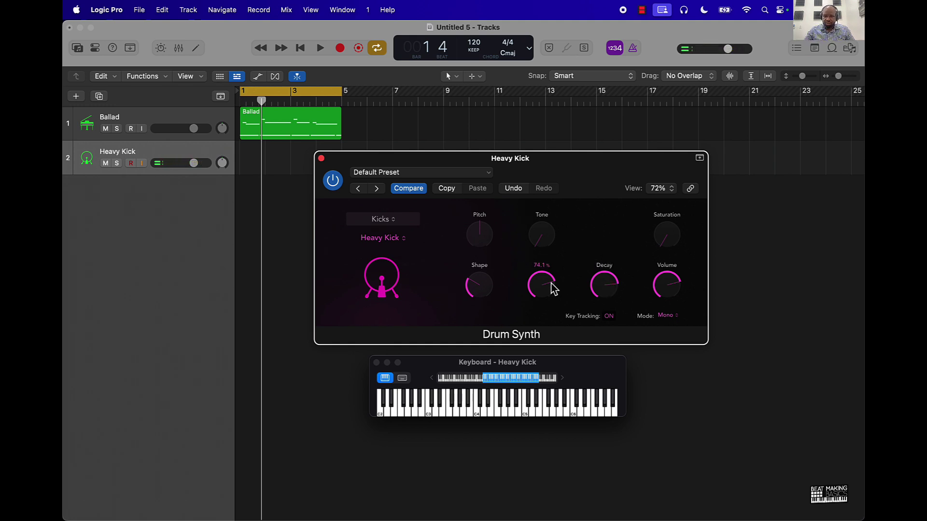
left_click_drag(540, 289, 540, 219)
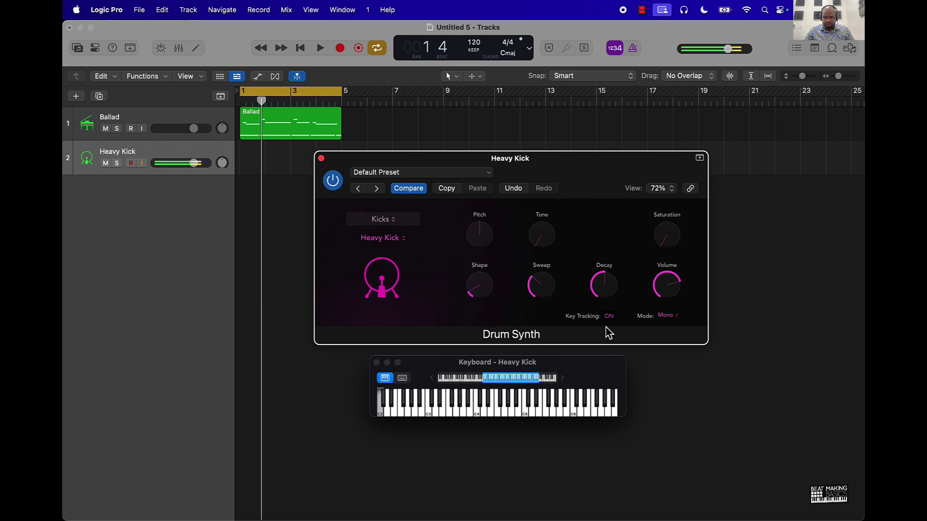
left_click_drag(604, 304, 607, 295)
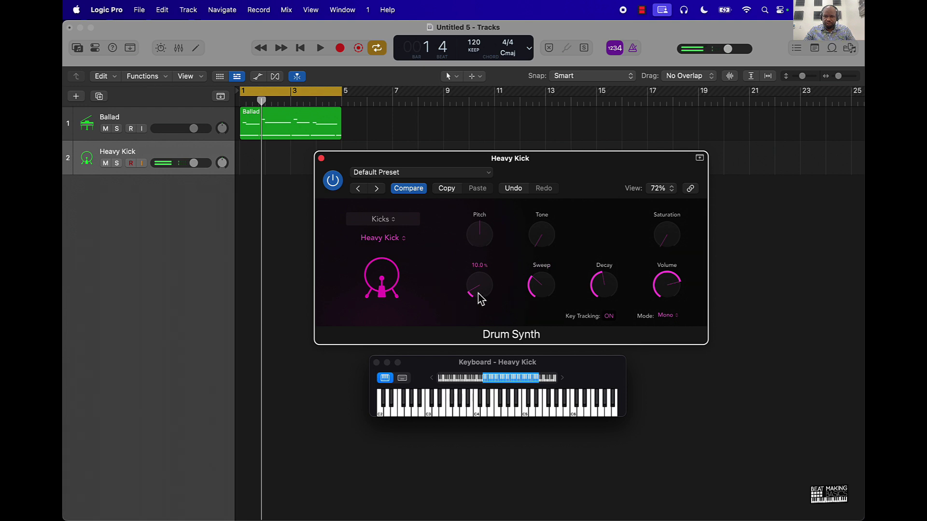
left_click_drag(484, 242, 482, 246)
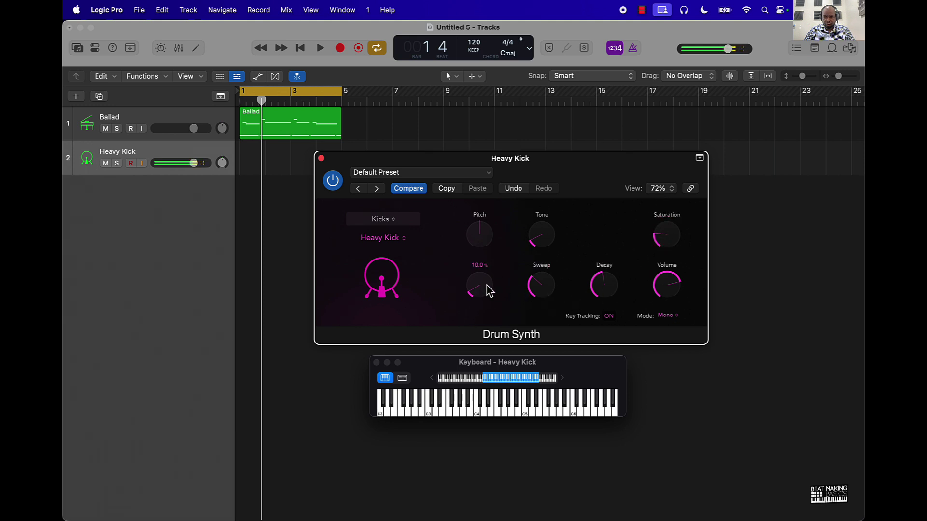
left_click_drag(504, 280, 511, 230)
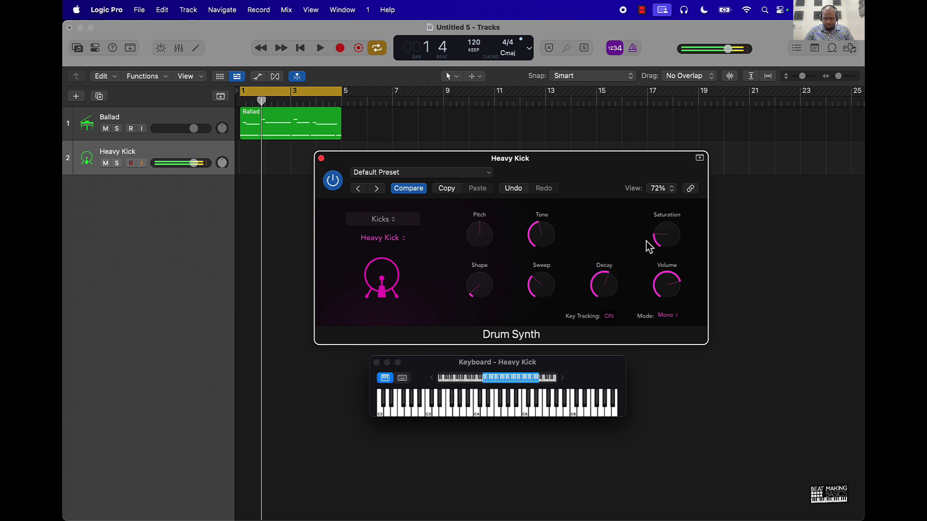
left_click(321, 159)
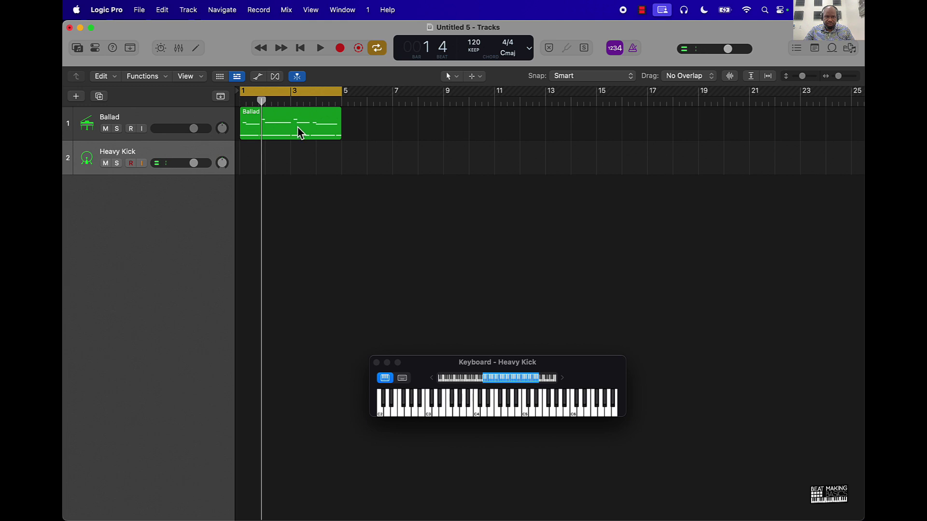
Play the Ballad part briefly to try the kick against it, then stop playback and mute the Ballad track.
key("space")
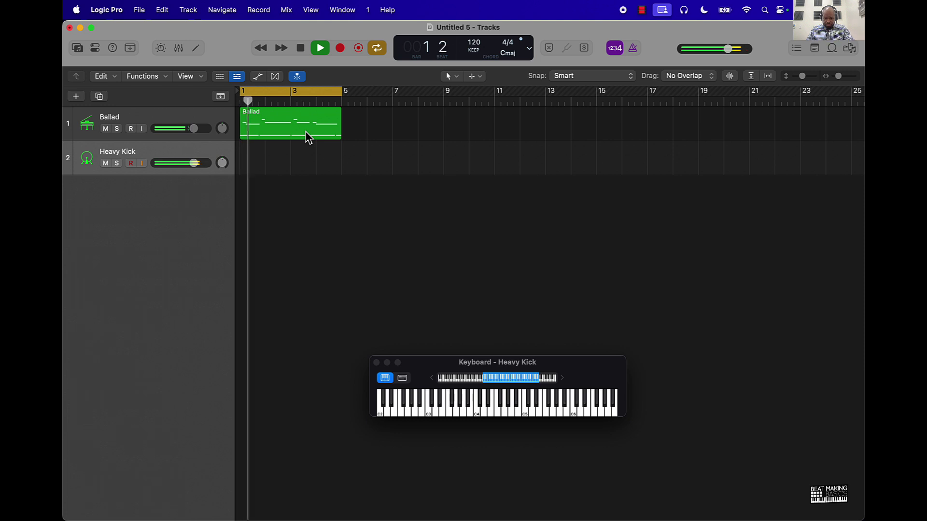
key("space")
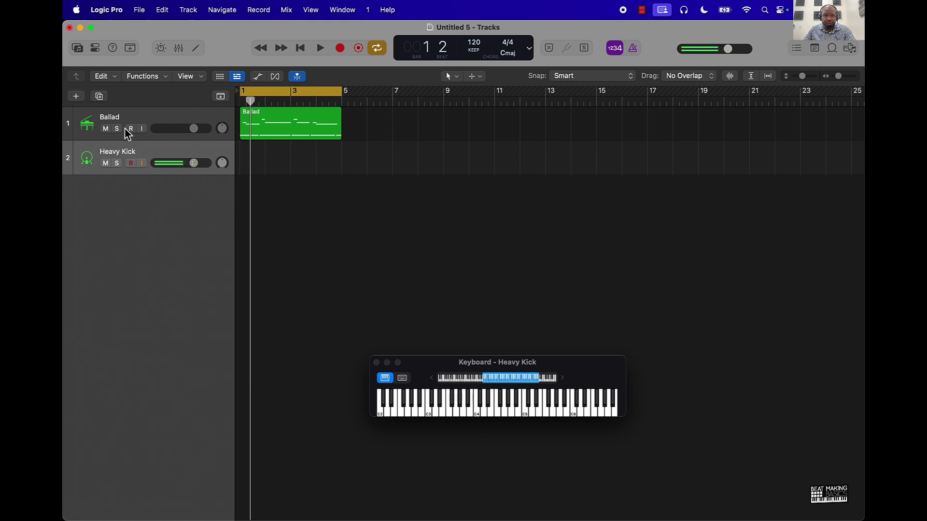
left_click(106, 129)
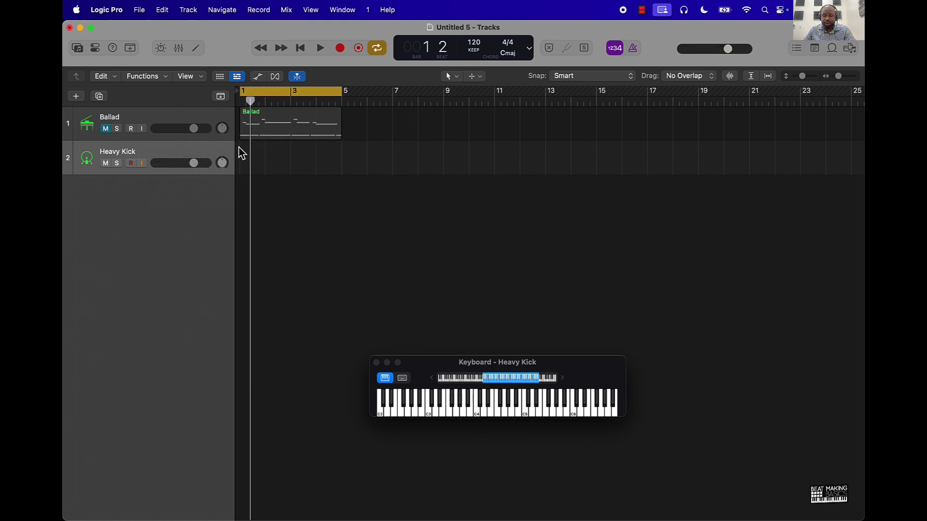
Show the Inspector and record a one-bar kick region on the Heavy Kick track from bar 1.
left_click(96, 48)
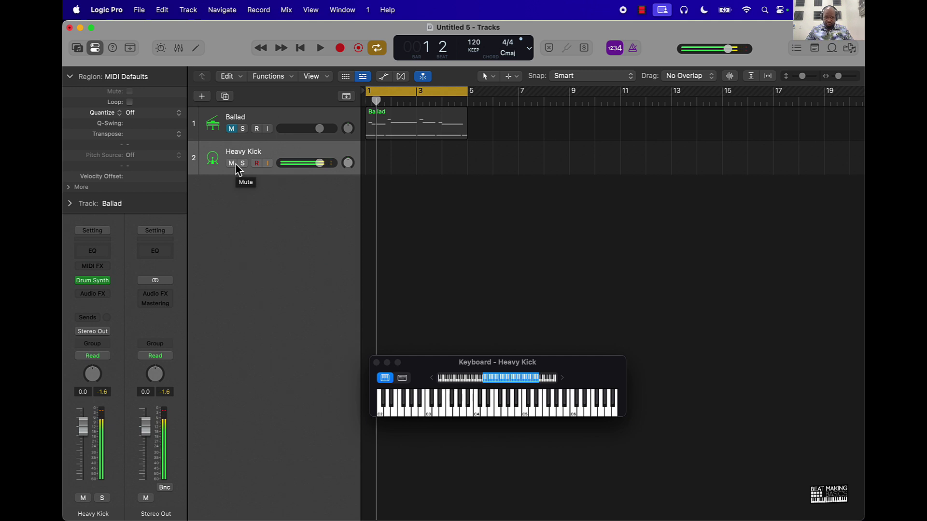
key("r")
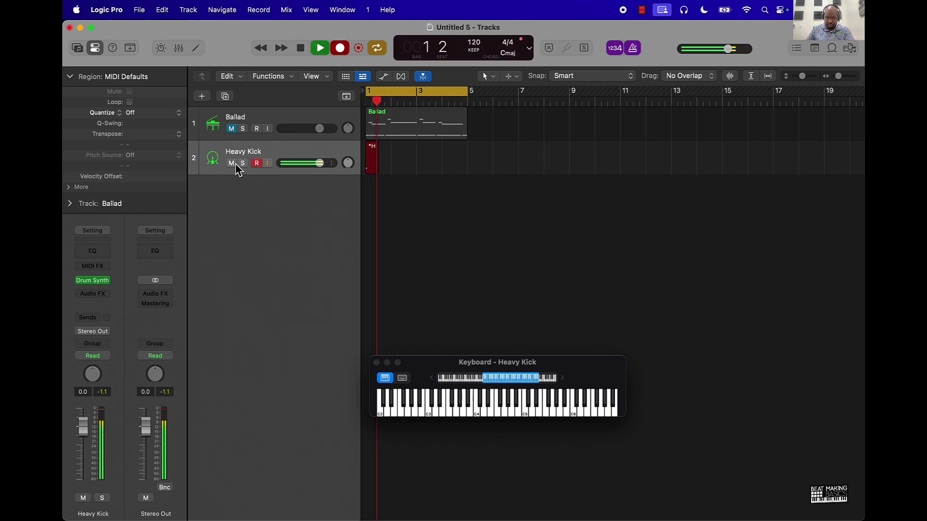
key("space")
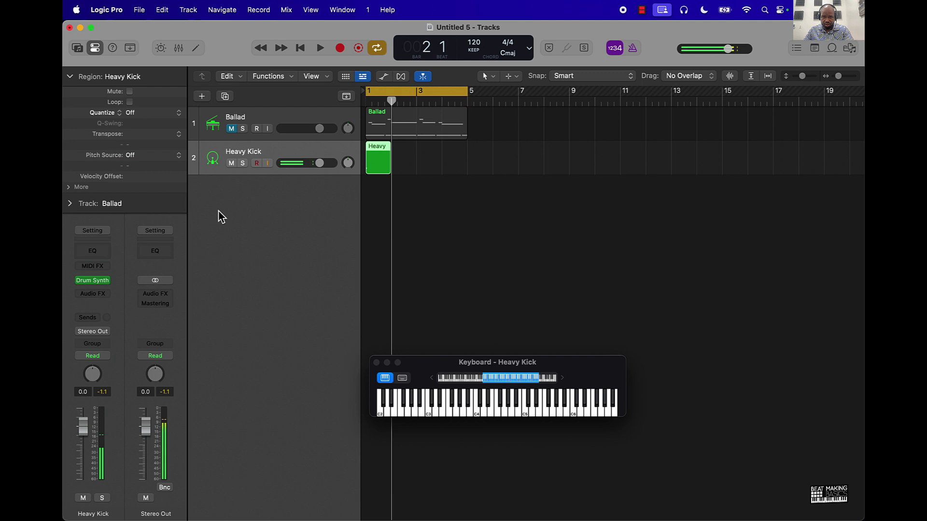
Open the recorded kick region in the Piano Roll, close the on-screen keyboard and select the region's note.
double_click(377, 164)
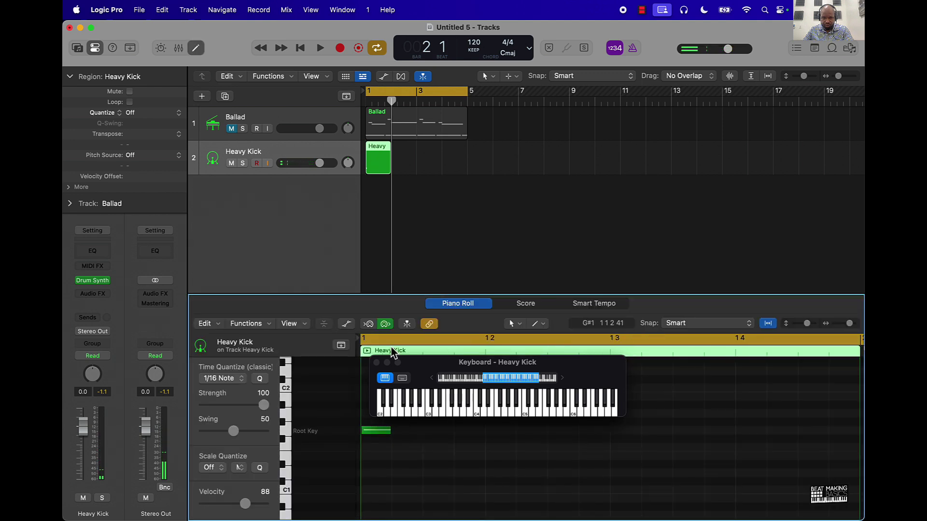
left_click(376, 363)
key("super+a")
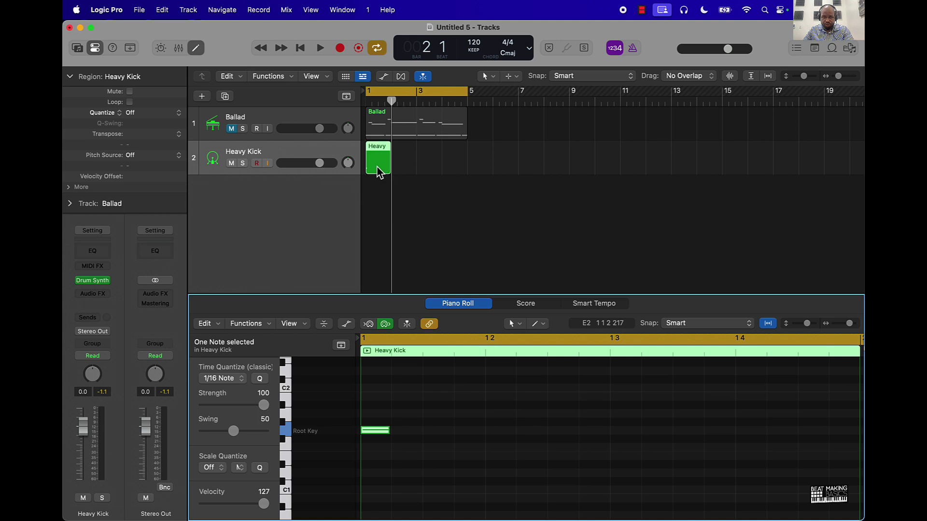
Shorten the cycle range to bar 1 only and start looping the kick.
left_click(426, 227)
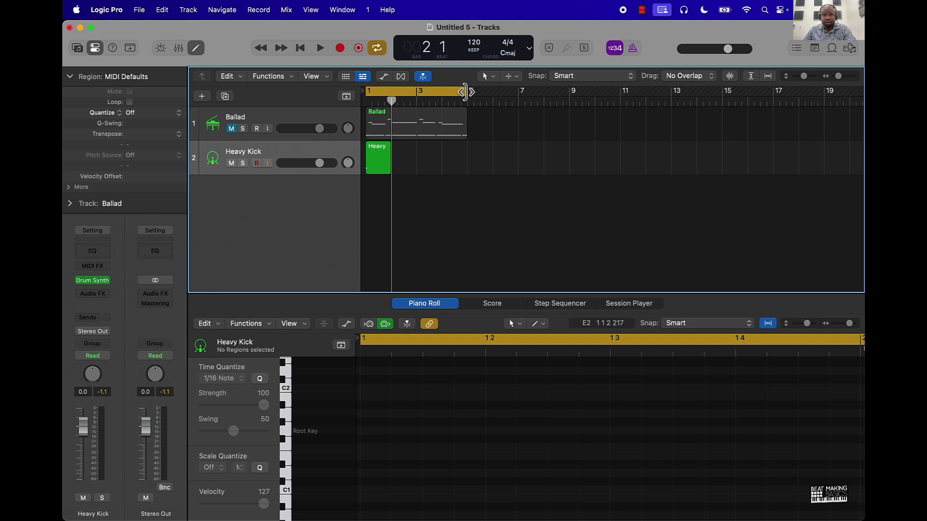
left_click_drag(464, 92, 380, 93)
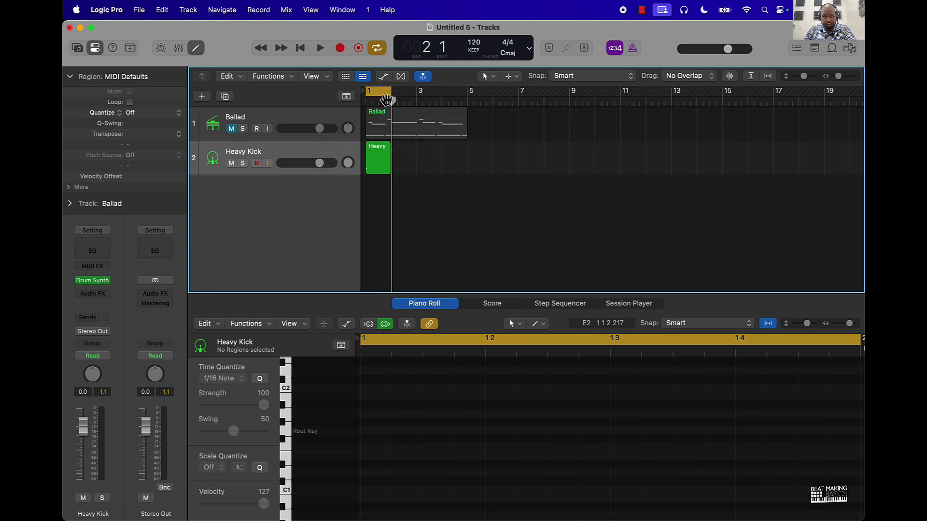
key("space")
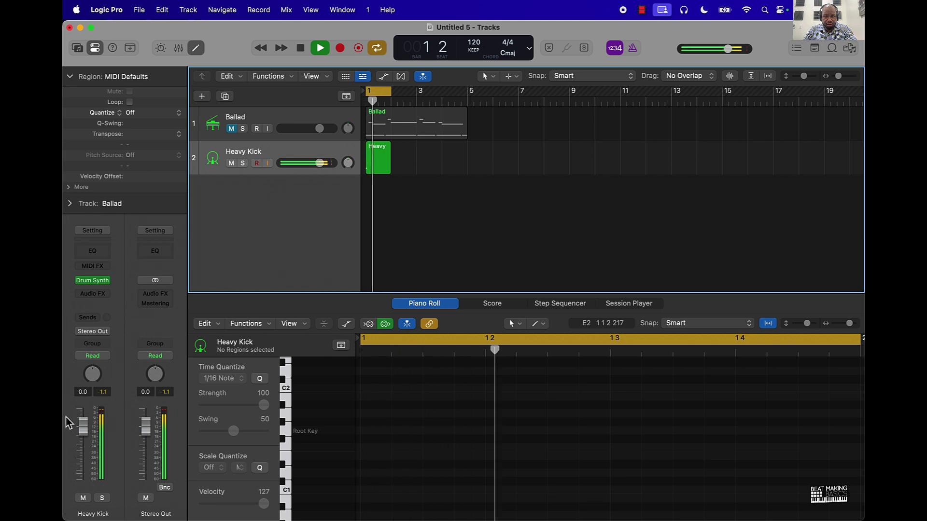
left_click(98, 294)
mouse_move(122, 300)
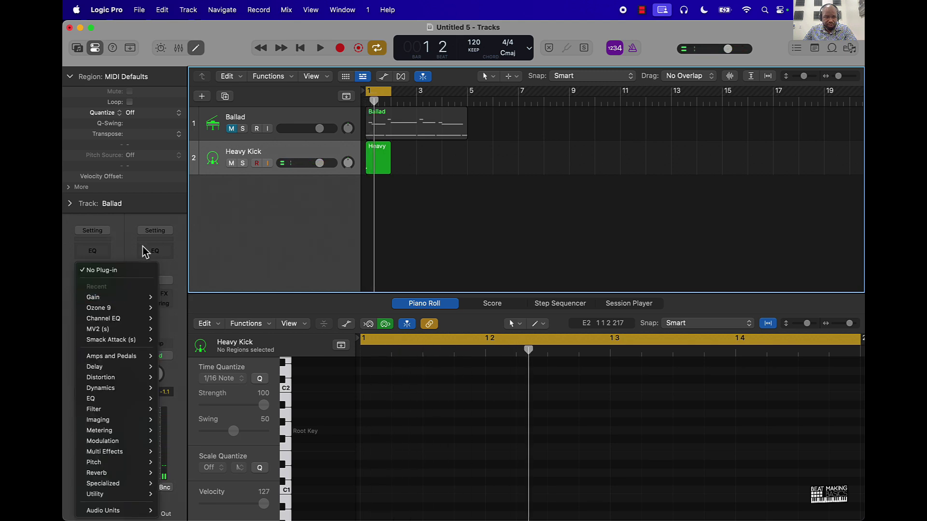
left_click(121, 252)
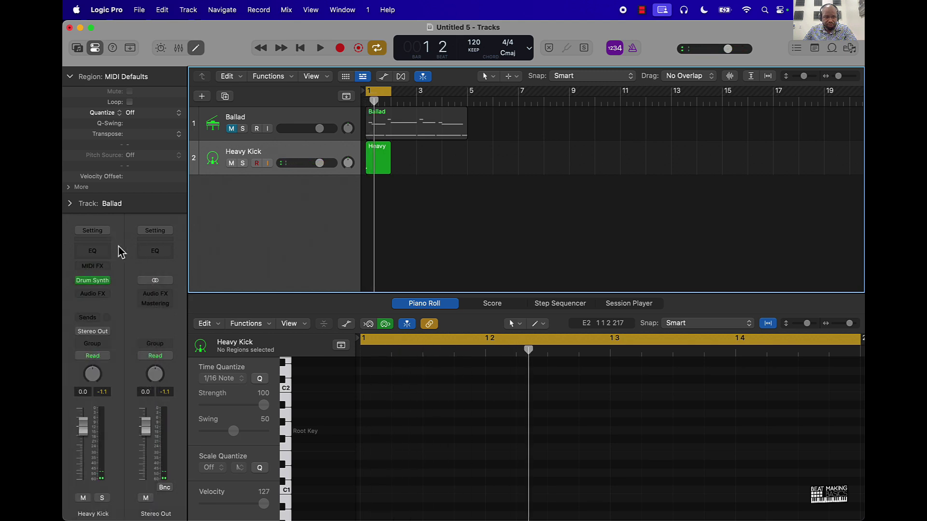
Add a Channel EQ to the Heavy Kick track with a 28 Hz low cut at 18 dB/Oct and a 3.3 dB low-shelf boost at 75 Hz.
left_click(94, 253)
key("space")
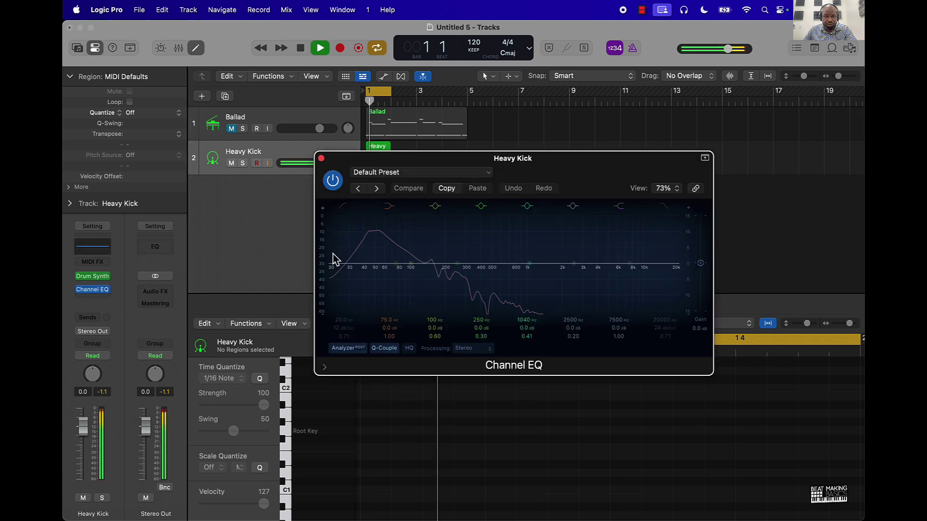
left_click(343, 206)
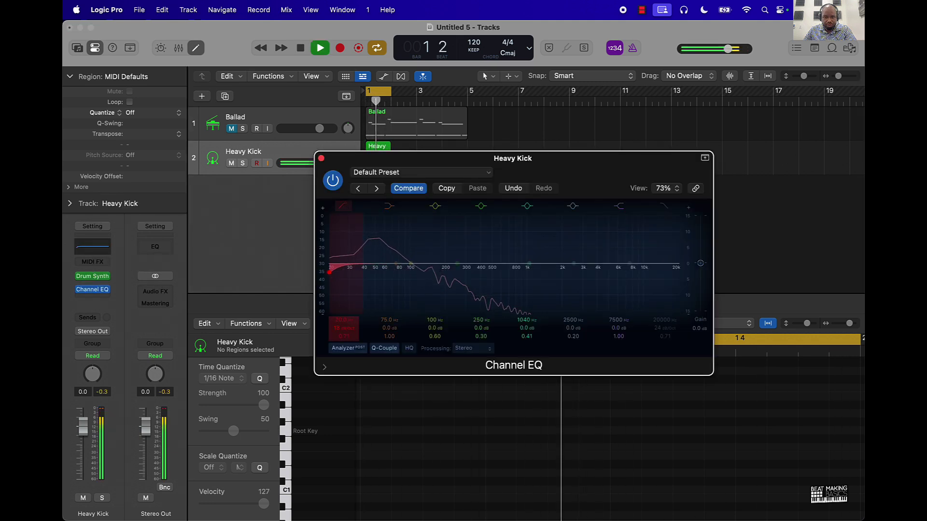
left_click_drag(342, 320, 389, 316)
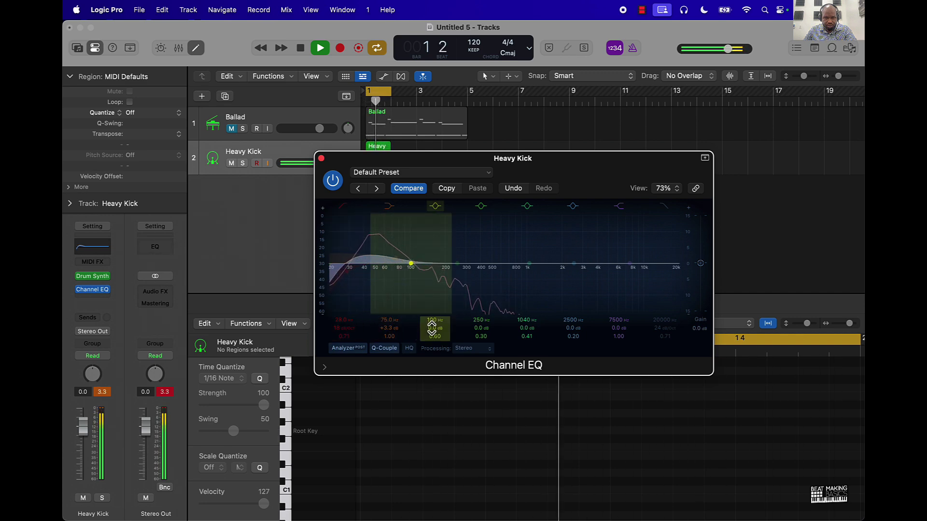
Cut the kick's EQ by 3.6 dB at 159 Hz and 8.9 dB at 348 Hz, and add a 2060 Hz high cut at 12 dB/Oct.
left_click_drag(431, 328, 434, 336)
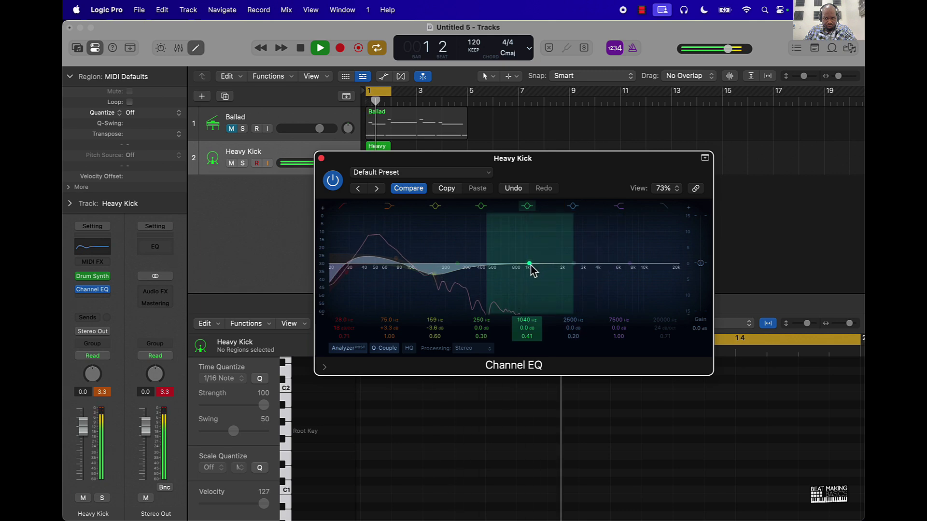
left_click_drag(529, 265, 474, 301)
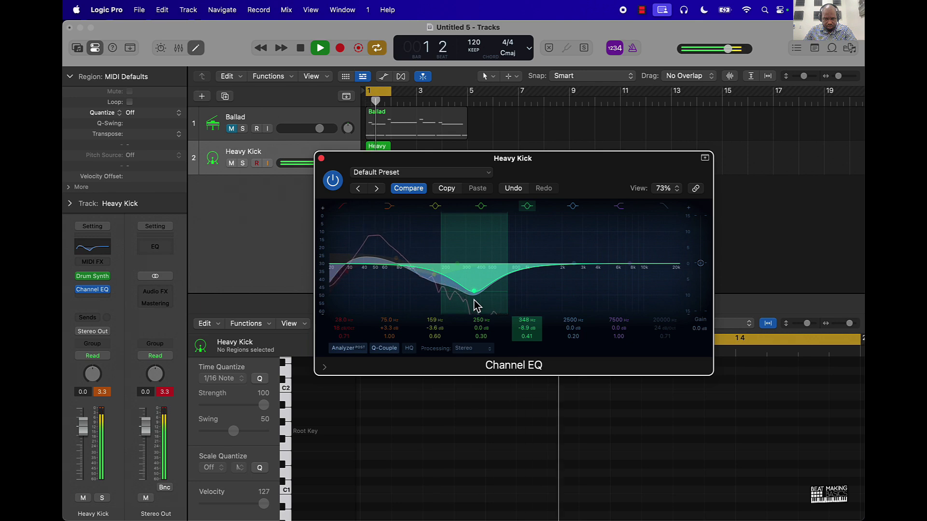
left_click(663, 208)
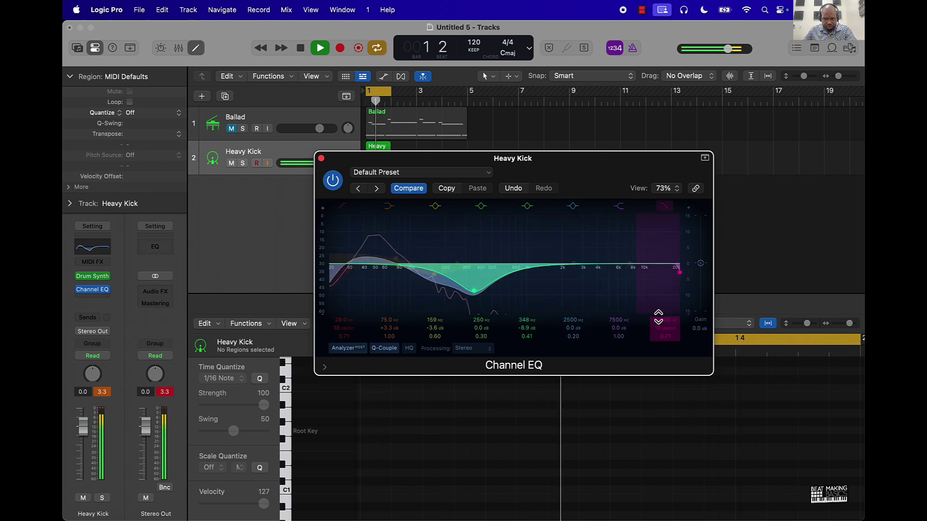
left_click_drag(658, 318, 658, 338)
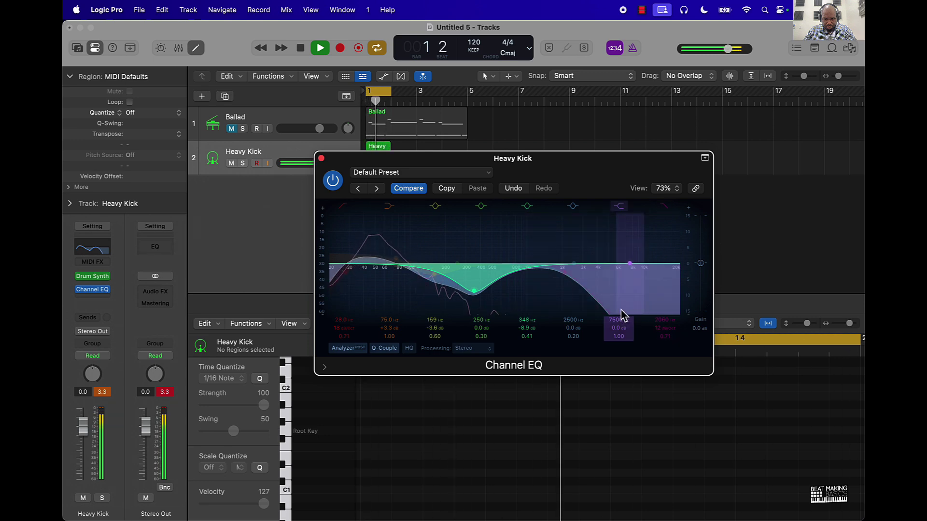
key("space")
left_click(108, 394)
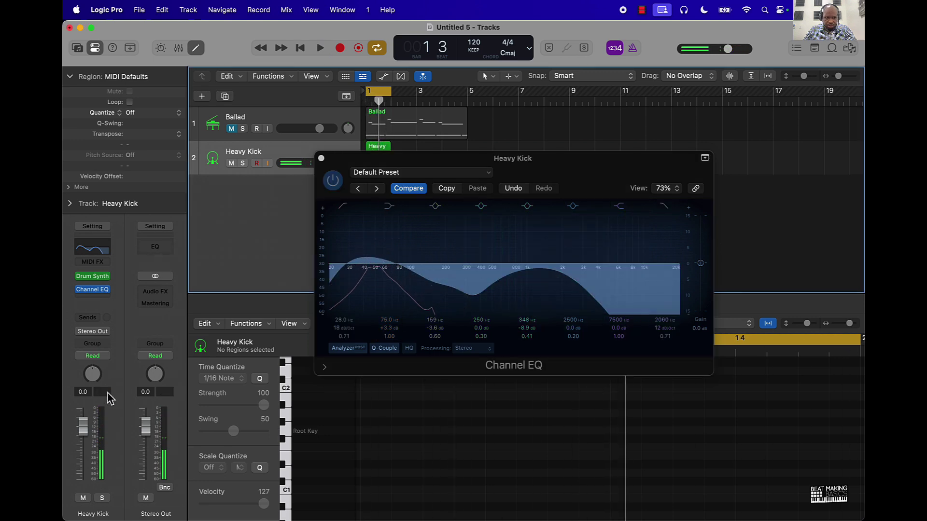
Insert a stereo Compressor after the Channel EQ on the Heavy Kick track and choose the Studio FET model.
left_click(106, 303)
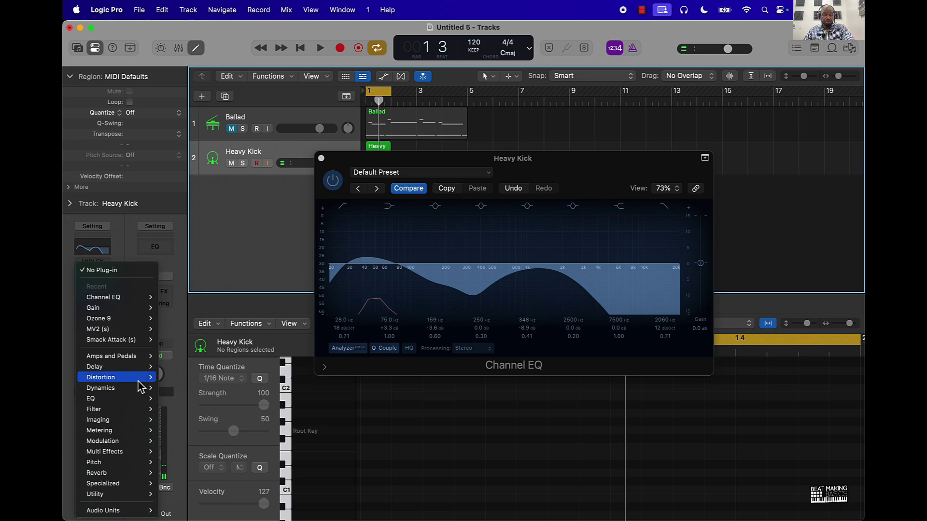
mouse_move(130, 388)
mouse_move(196, 402)
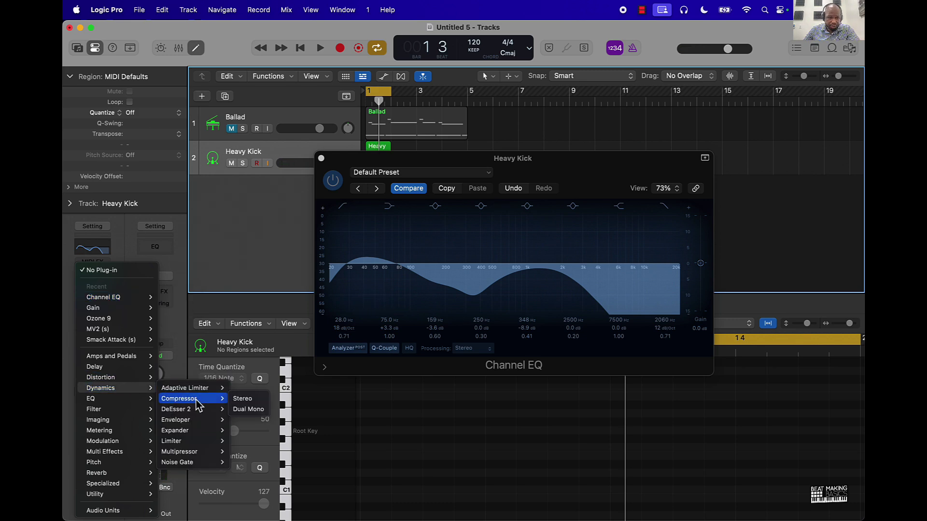
left_click(250, 399)
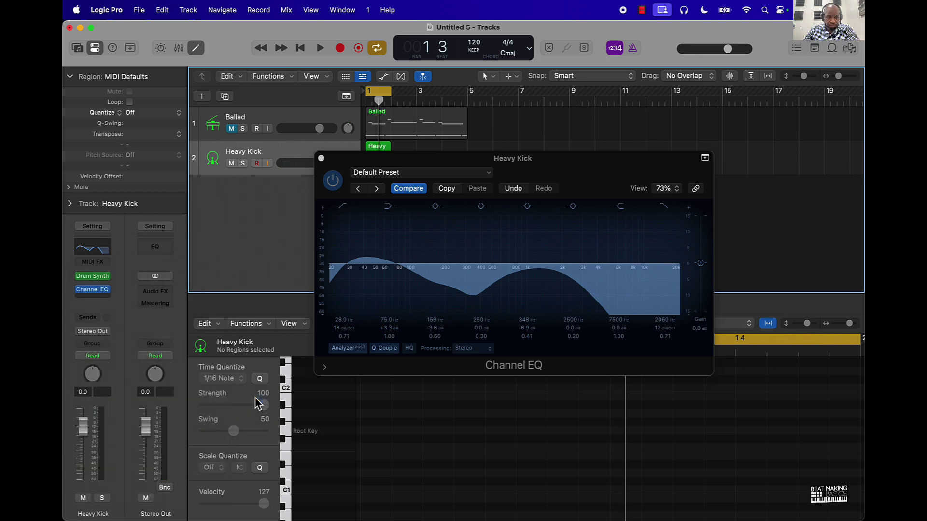
left_click(453, 230)
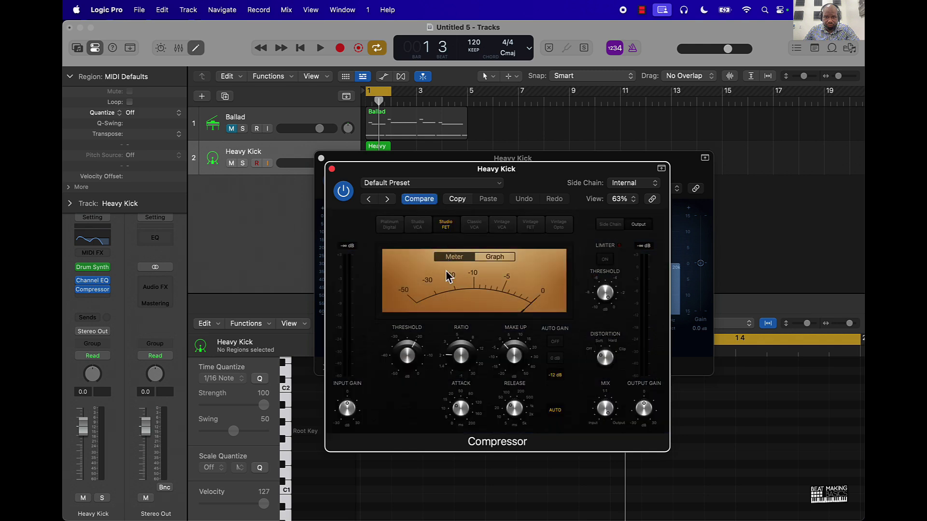
Loop the kick and set the Compressor's threshold to -37.5 dB, ratio to 2.9:1 and make-up gain to -1.5 dB, adjusting the attack by ear.
key("space")
left_click_drag(405, 378, 408, 391)
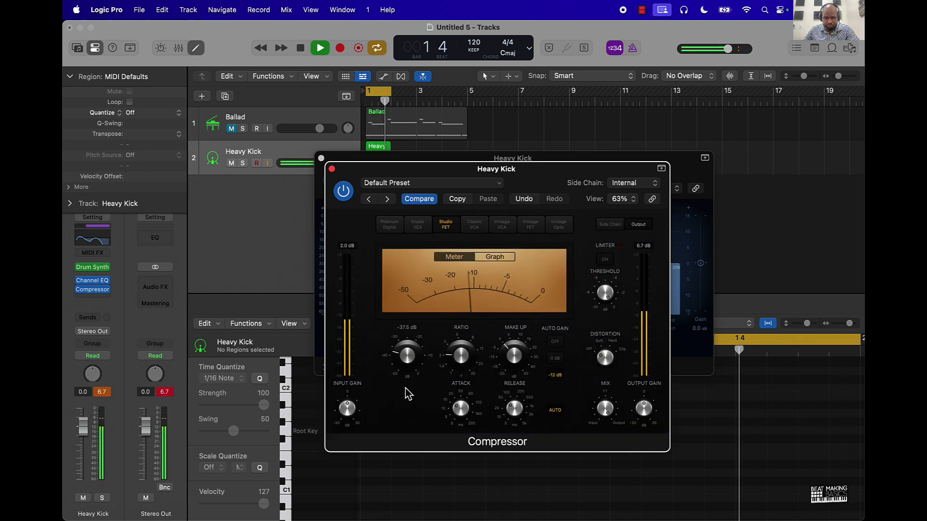
left_click(454, 360)
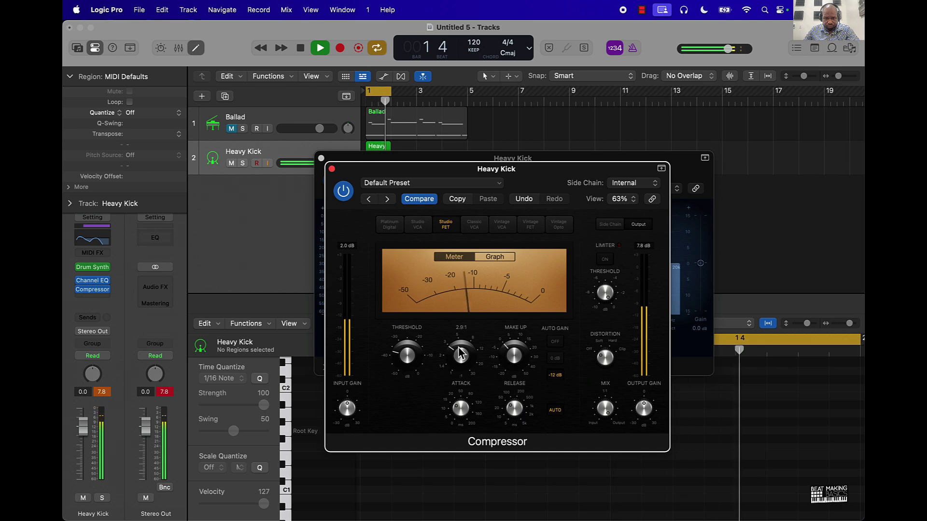
left_click(460, 410)
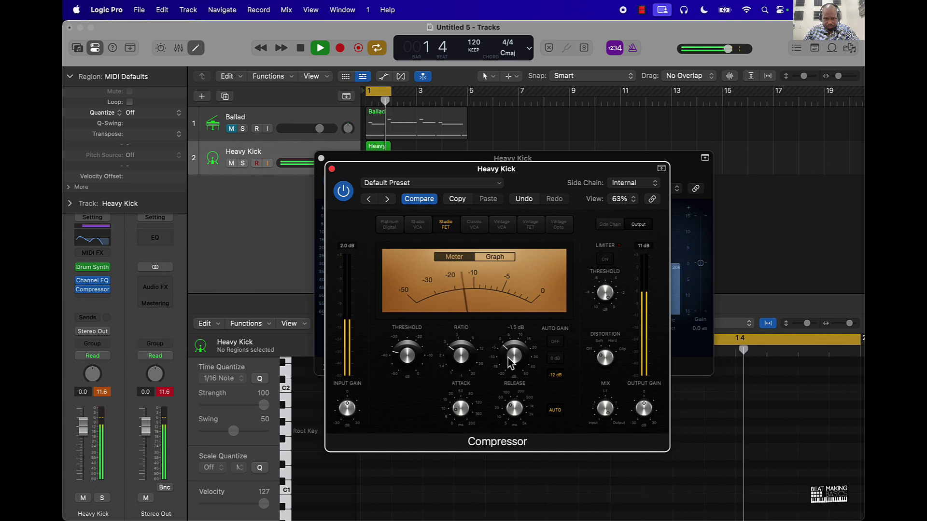
Turn on the Compressor's limiter and reset the kick's peak level readings.
left_click(605, 292)
left_click(605, 260)
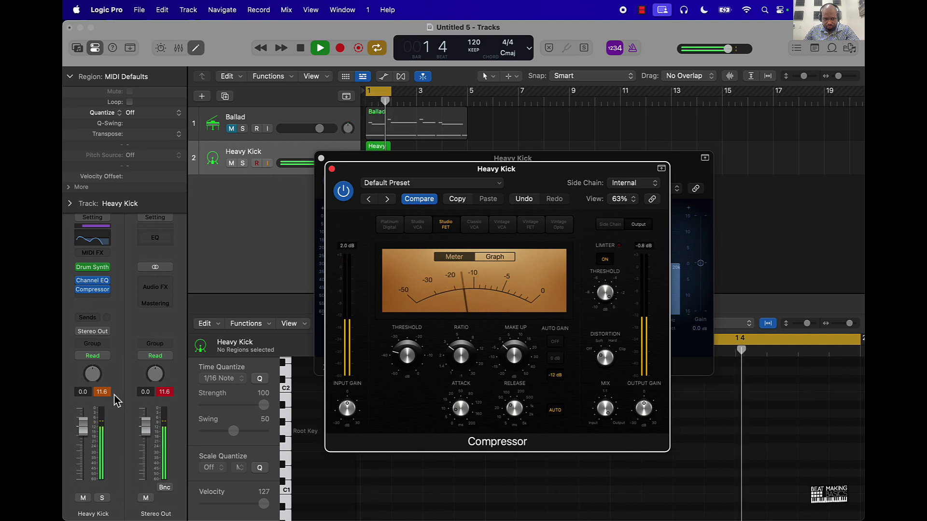
left_click(398, 310)
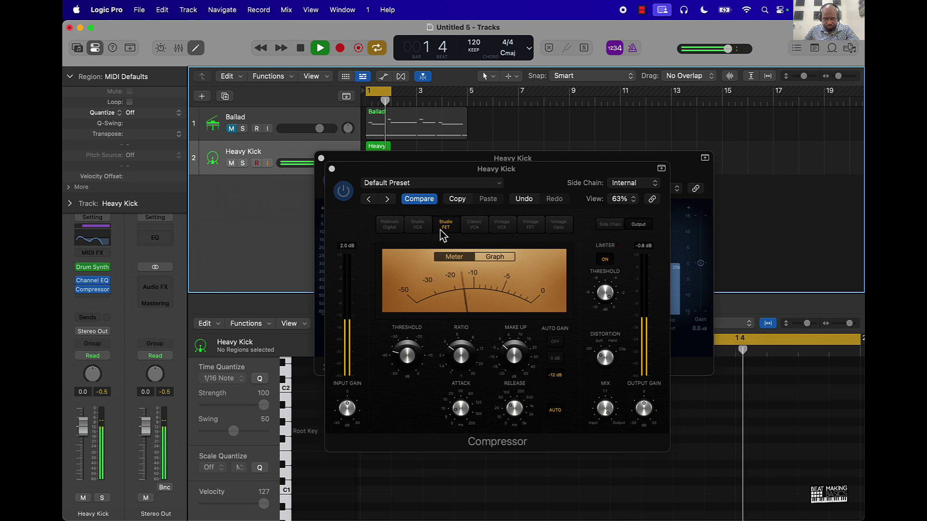
Audition the Classic VCA, Vintage VCA and Vintage FET compressor models, settle on Vintage Opto, close both plug-in windows and stop playback.
left_click(473, 225)
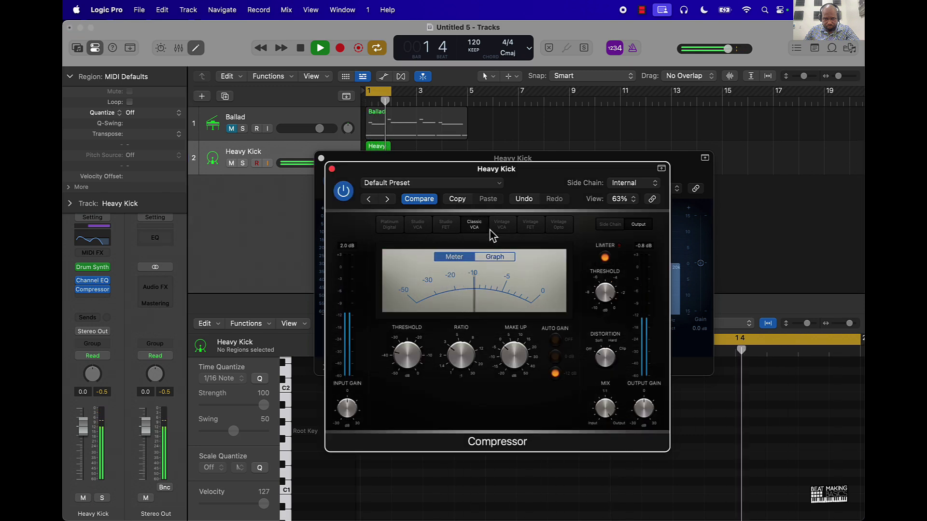
left_click(504, 225)
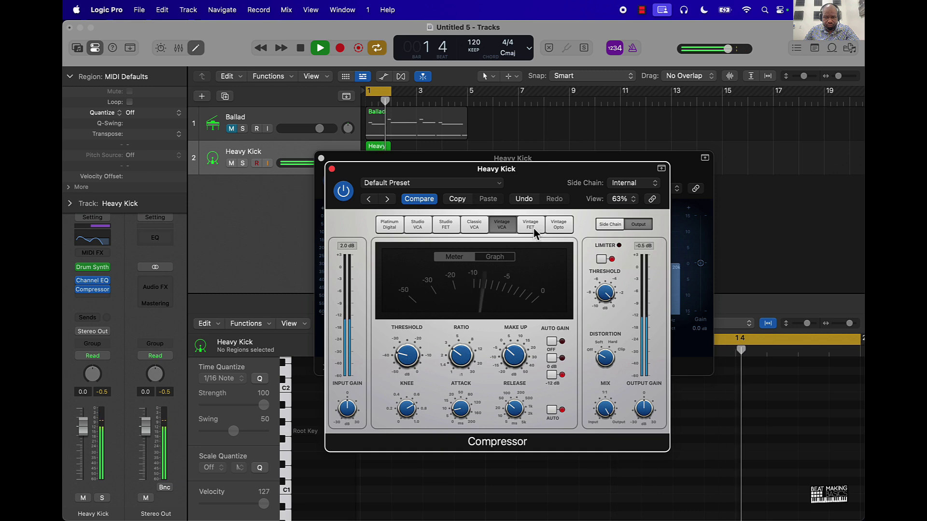
left_click(532, 227)
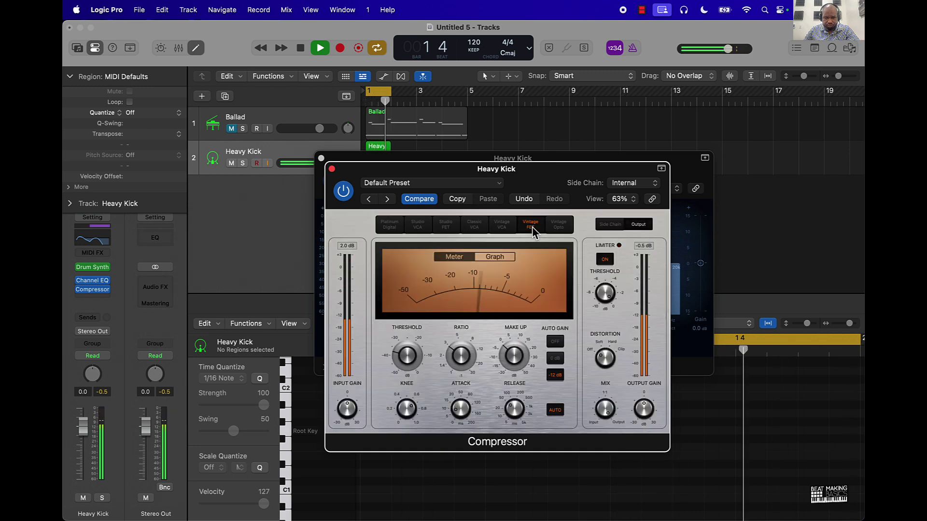
left_click(559, 226)
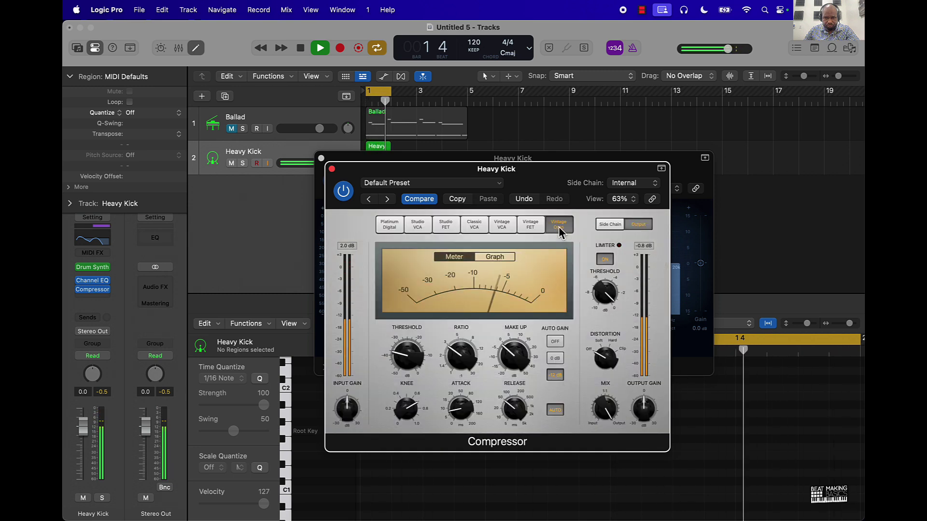
left_click(331, 168)
left_click(321, 159)
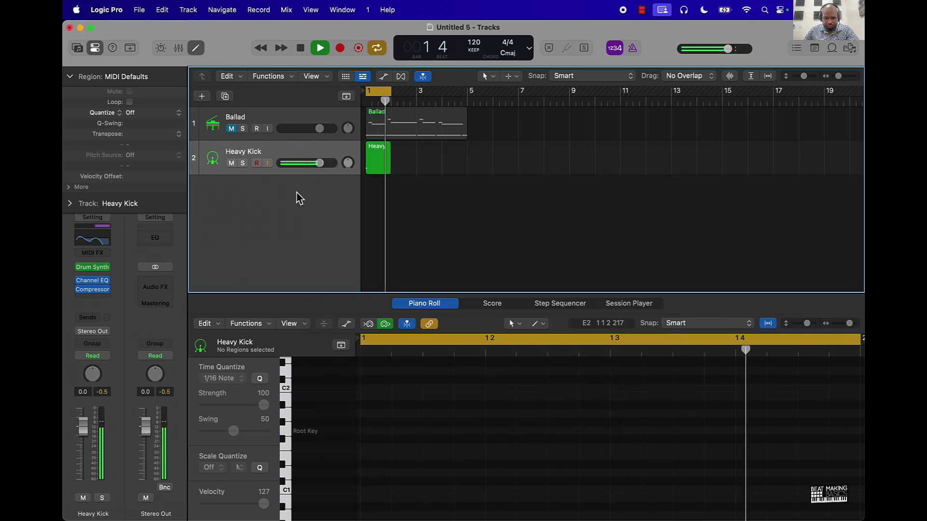
key("space")
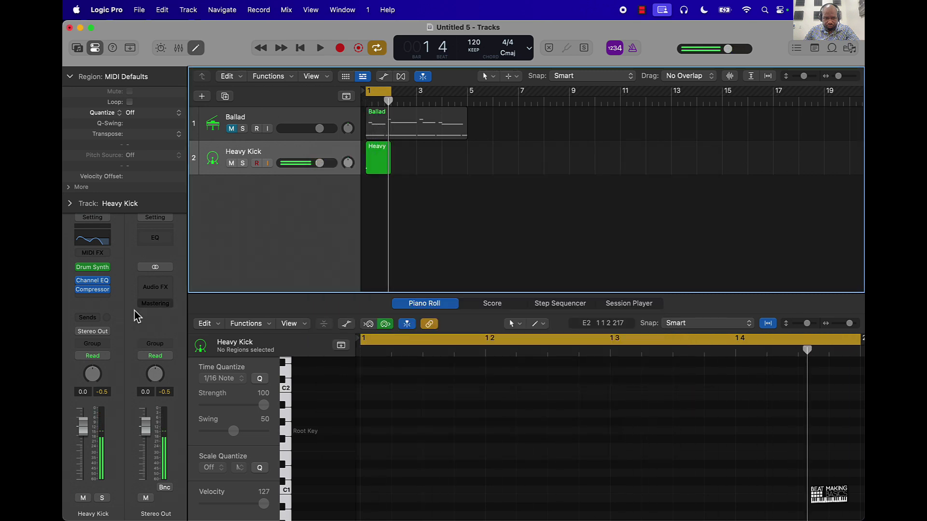
Insert a stereo Distortion after the Compressor on the Heavy Kick track.
left_click(99, 298)
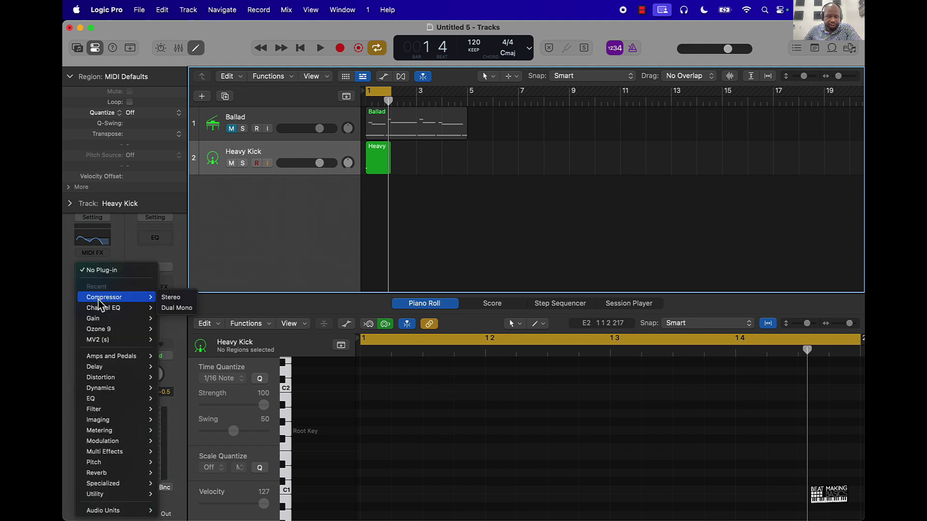
mouse_move(120, 380)
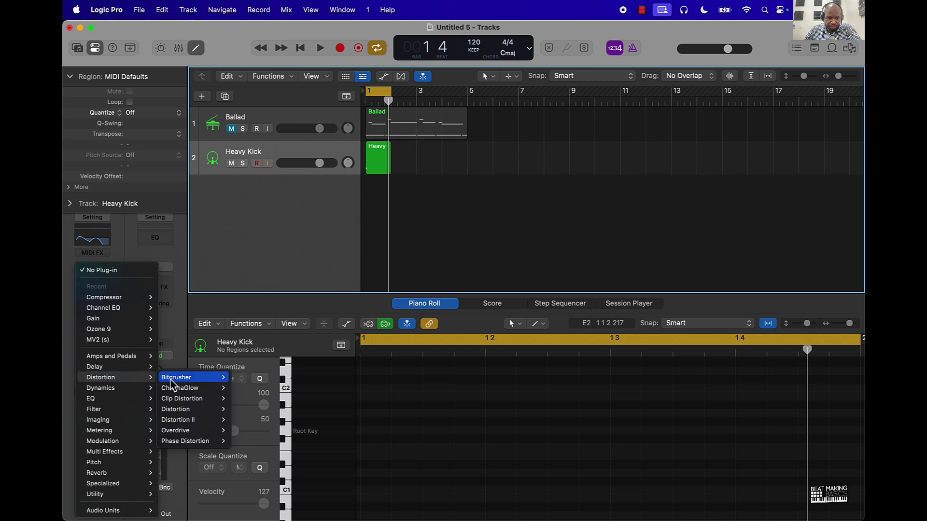
mouse_move(202, 415)
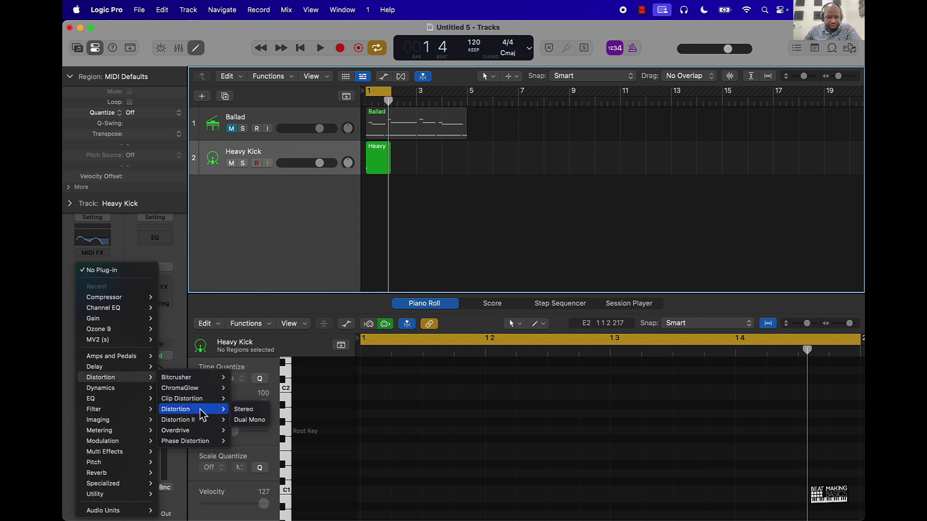
left_click(244, 409)
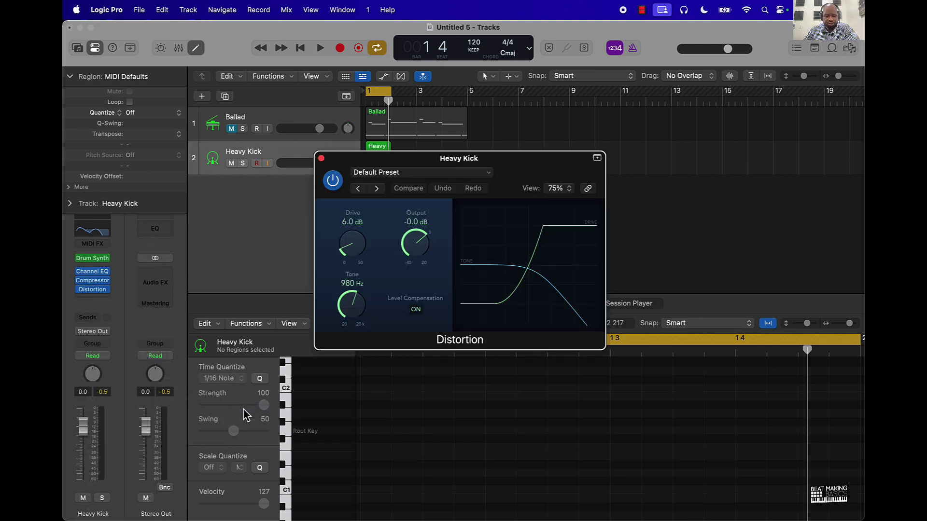
Play the kick and try the Distortion with 29.5 dB drive and an 81 Hz tone, and bypass it.
key("space")
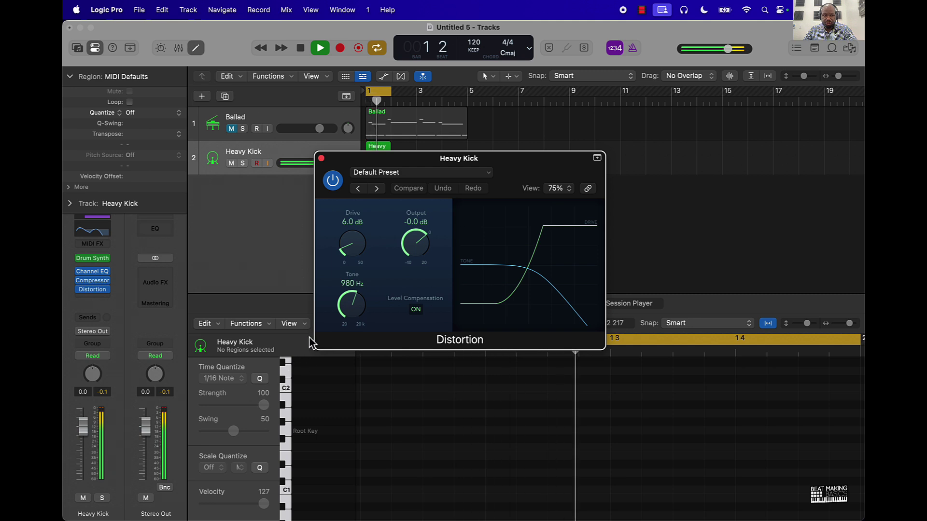
left_click_drag(355, 233, 347, 364)
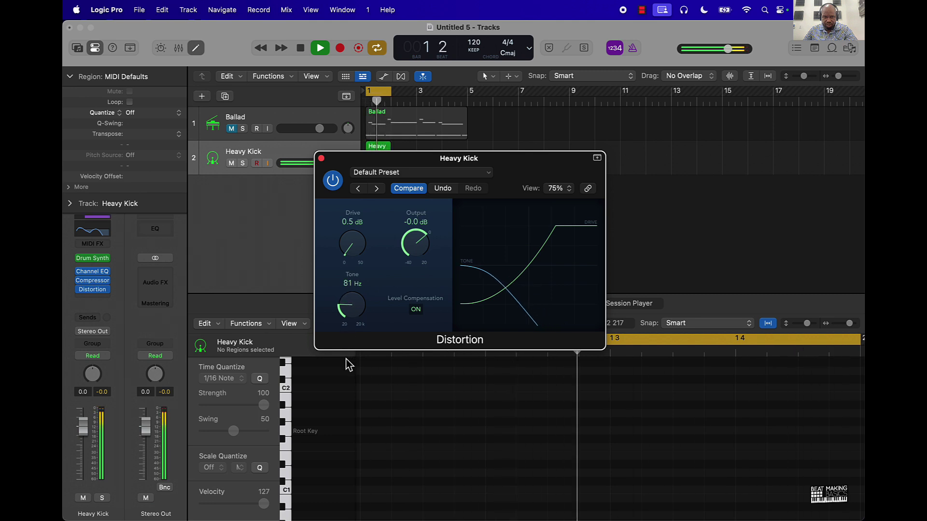
left_click_drag(351, 256, 356, 169)
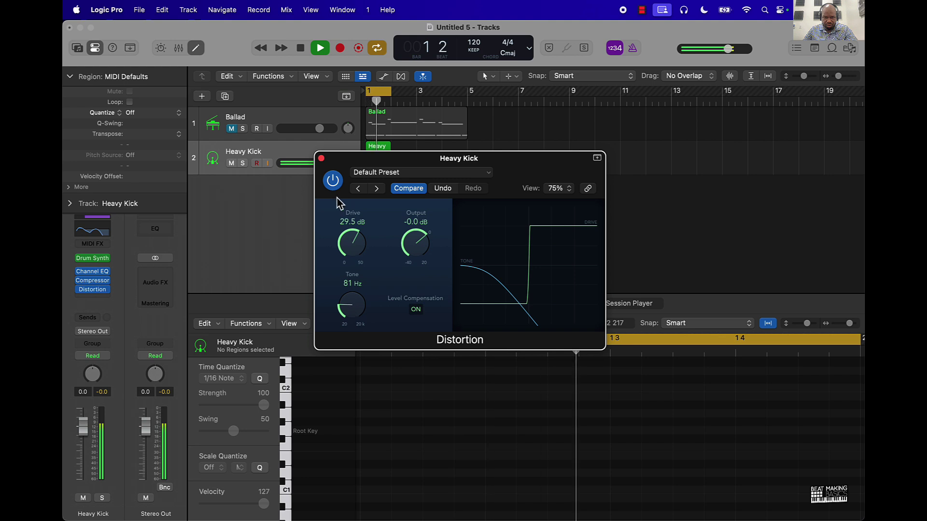
left_click(333, 180)
Replace the Distortion on the Heavy Kick track with a stereo ChromaGlow and audition its Dark & Muffled preset on the looping kick.
left_click(104, 290)
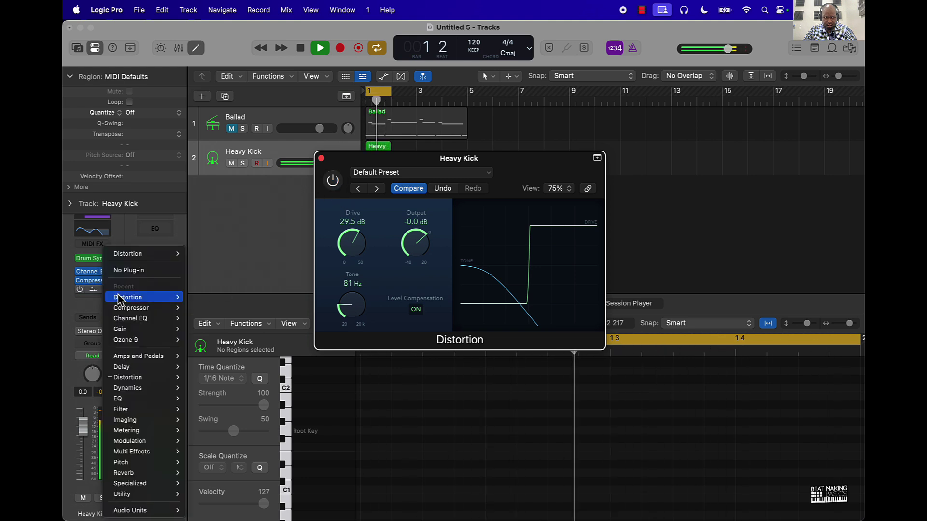
mouse_move(145, 378)
mouse_move(227, 387)
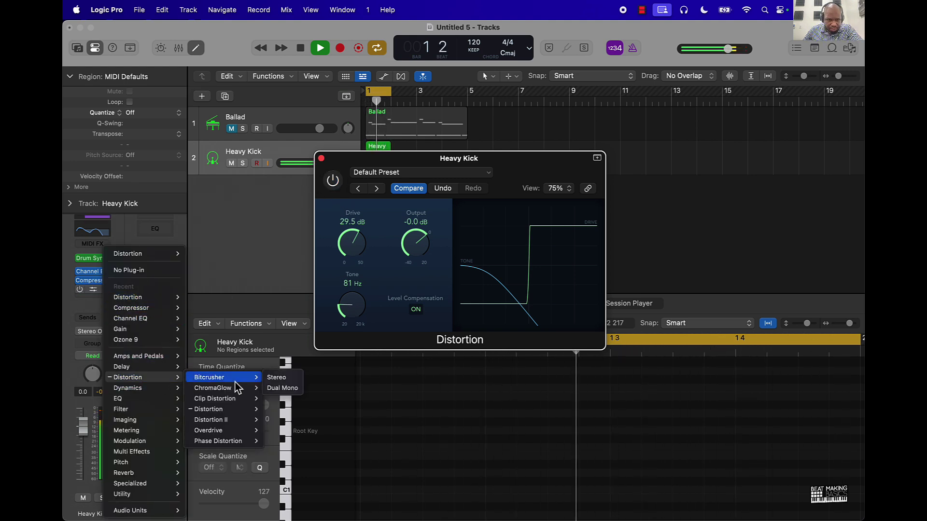
left_click(282, 388)
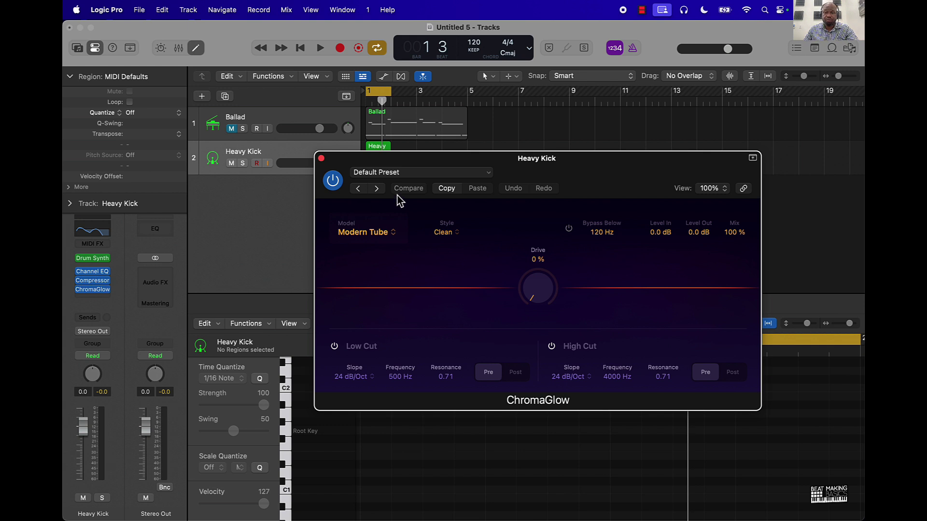
key("space")
left_click(378, 189)
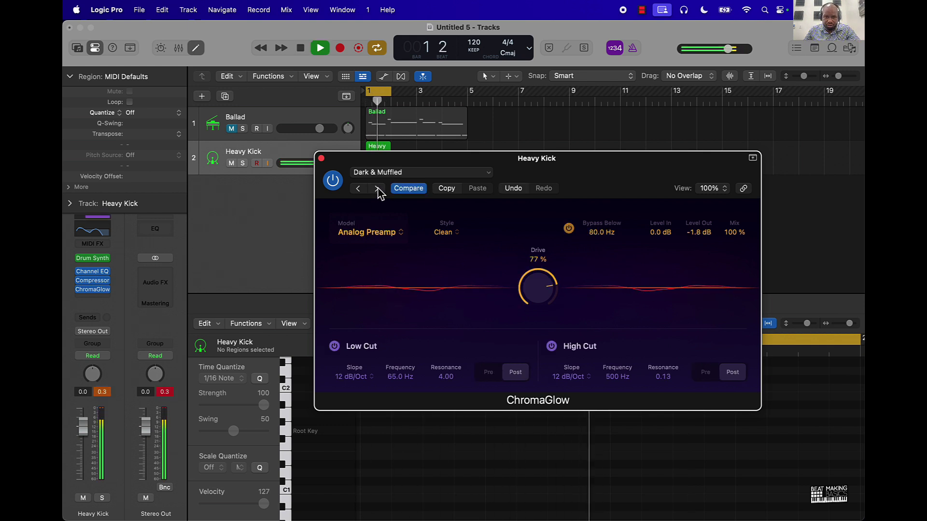
Move the Compressor below ChromaGlow in the effects chain and load ChromaGlow's Dark Wood preset.
left_click_drag(92, 281, 105, 300)
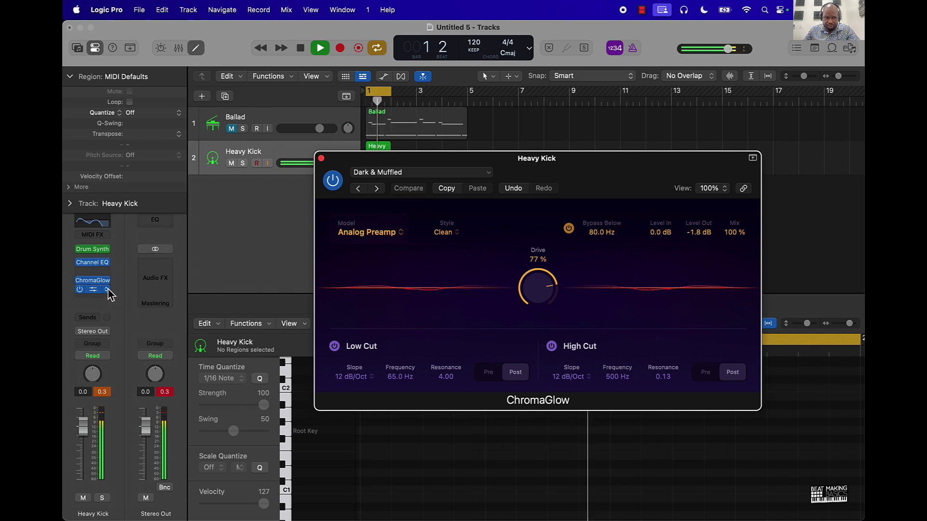
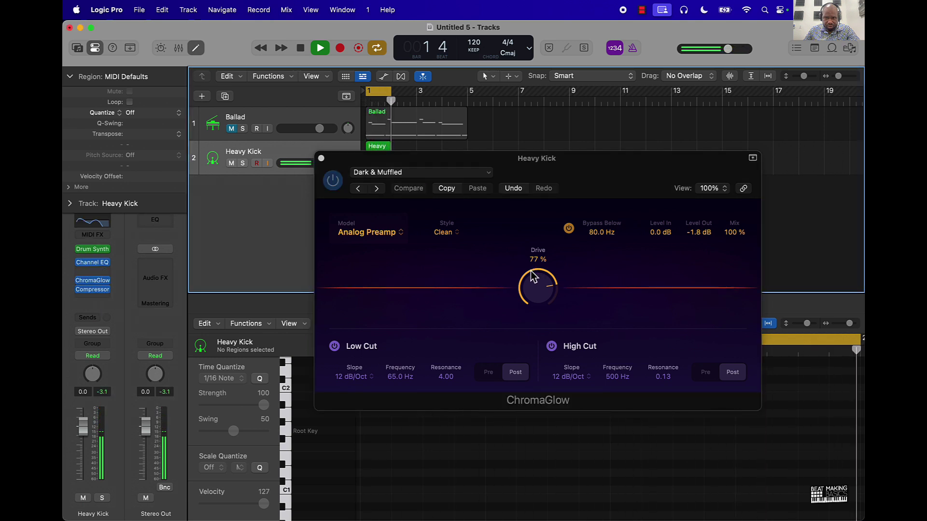
left_click(377, 189)
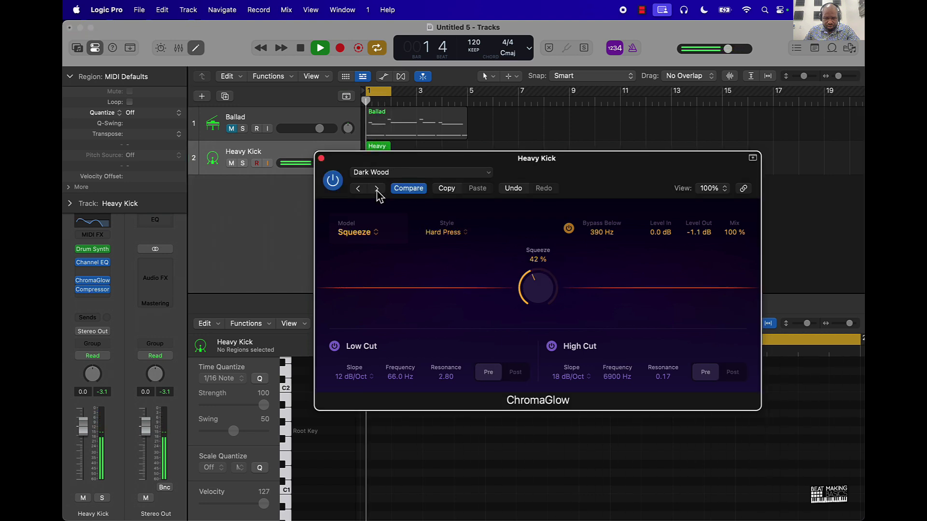
key("XF86AudioRaiseVolume")
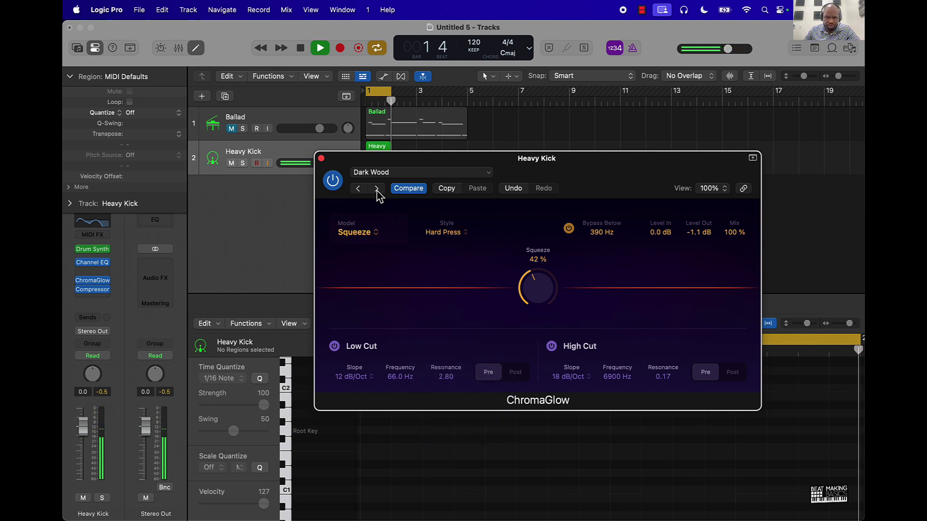
left_click(321, 158)
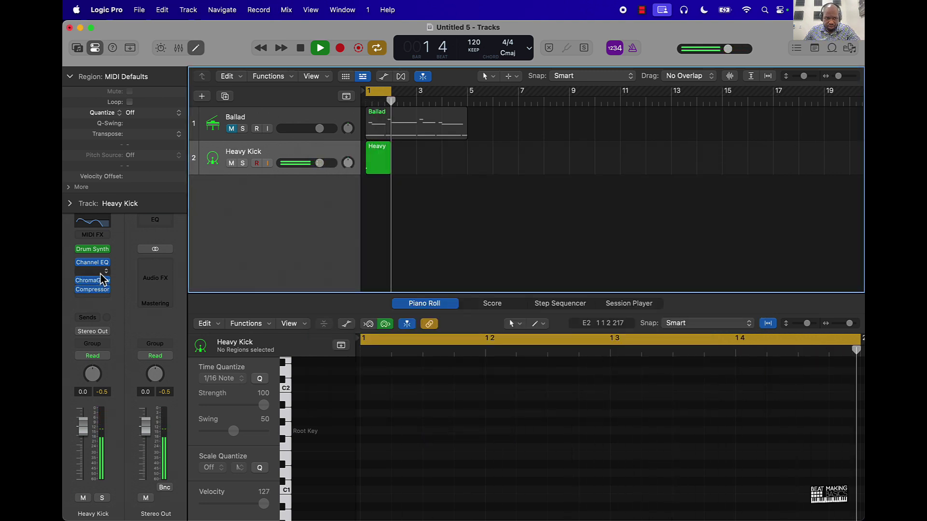
Insert a stereo Expander between the Channel EQ and ChromaGlow on the Heavy Kick track.
left_click(89, 288)
mouse_move(125, 448)
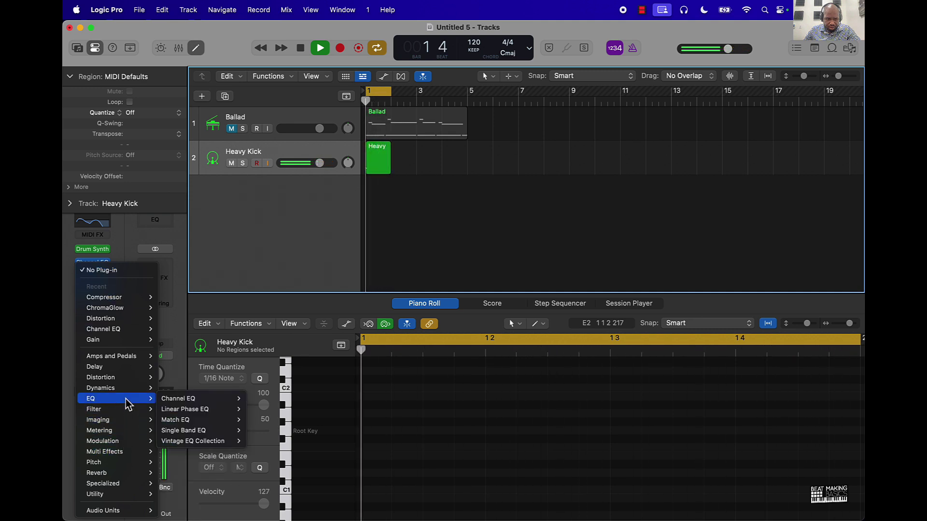
mouse_move(128, 395)
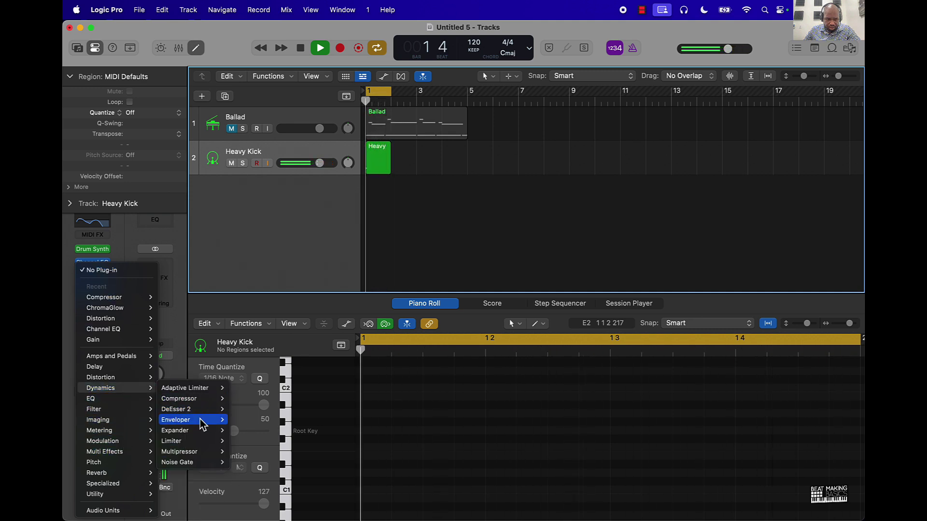
mouse_move(192, 431)
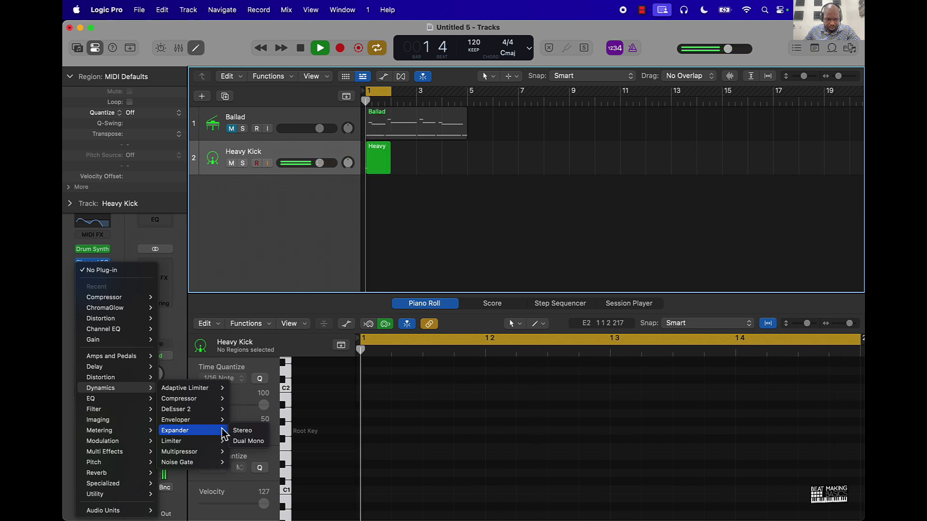
left_click(242, 430)
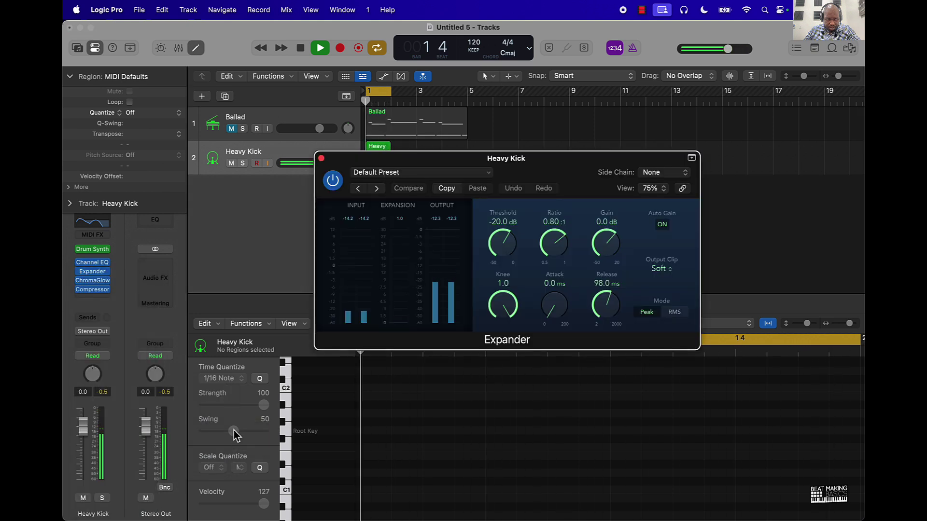
Audition the Expander's Crisp Up and High Expansion presets, keep More Punch, close its window and stop playback.
left_click(376, 189)
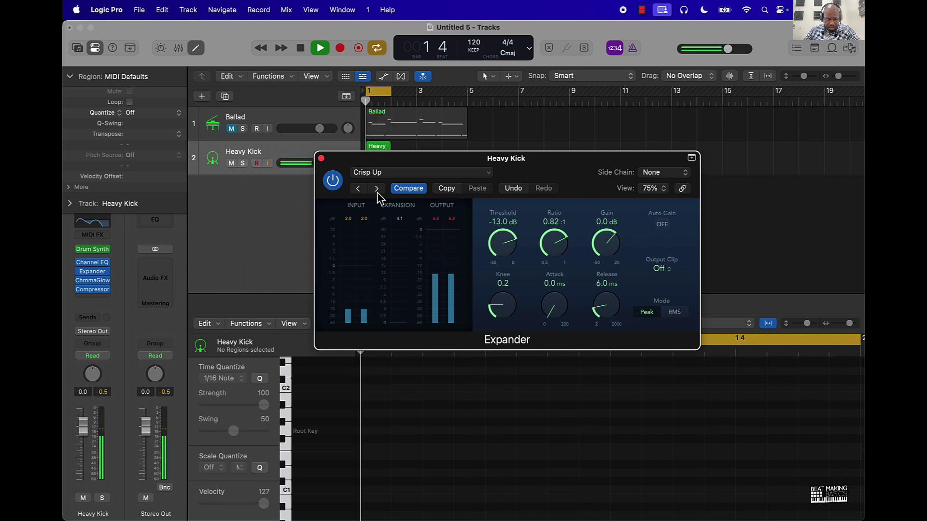
left_click(377, 189)
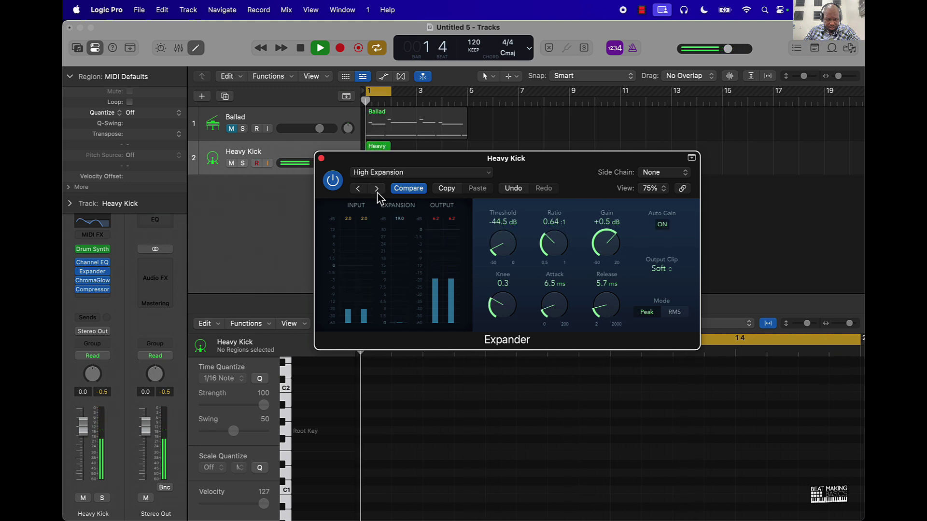
left_click(376, 189)
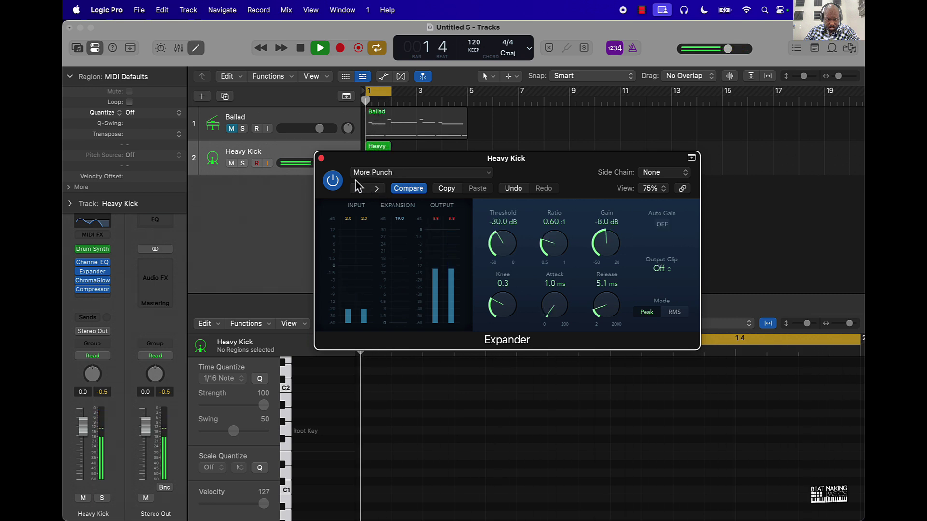
left_click(321, 158)
key("space")
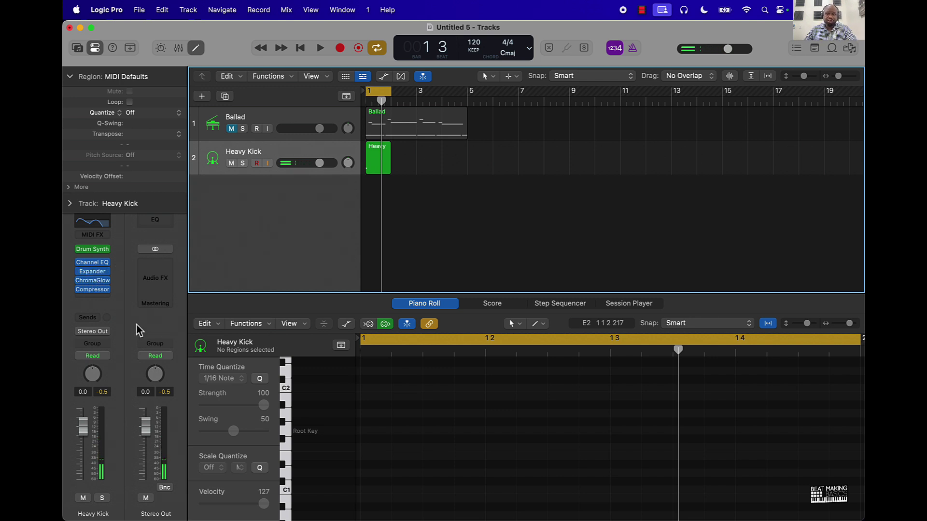
Turn off cycling, bounce the Heavy Kick region in place to a new track with the source muted, and play the result.
left_click(381, 97)
right_click(376, 164)
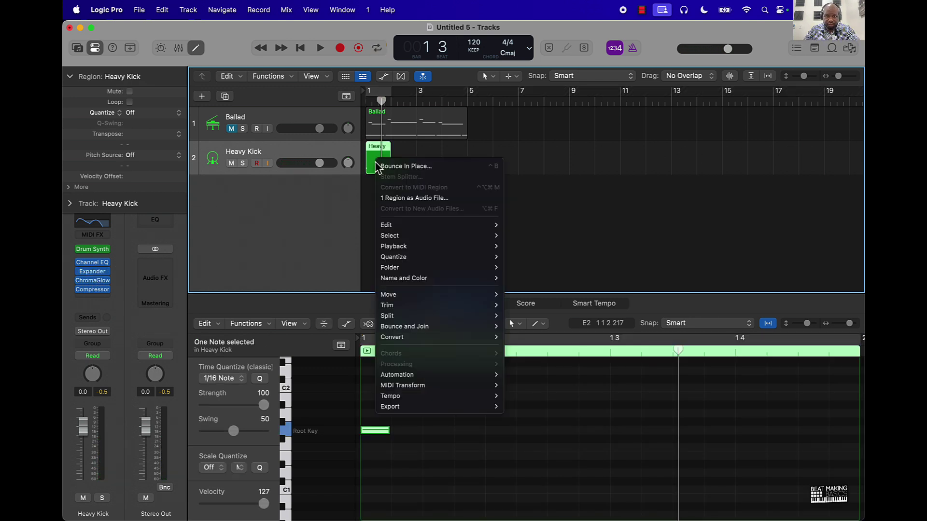
left_click(403, 168)
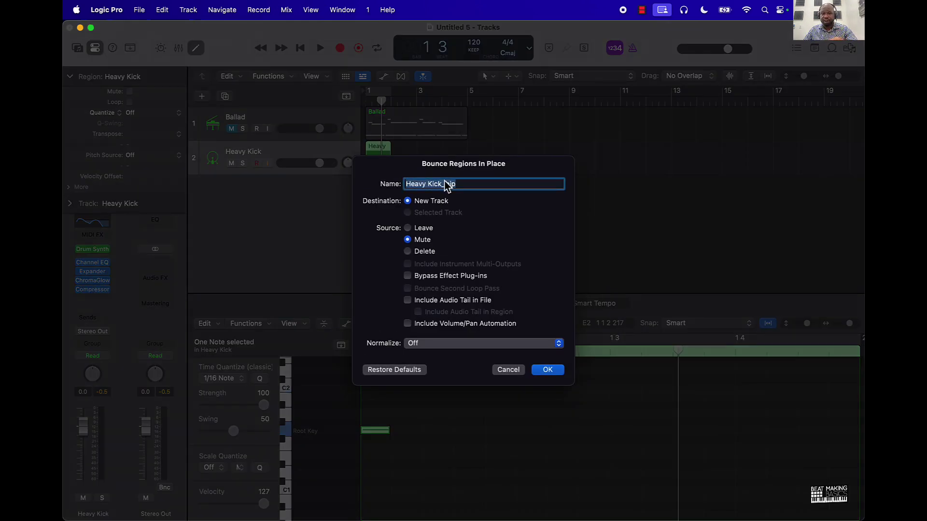
left_click(549, 371)
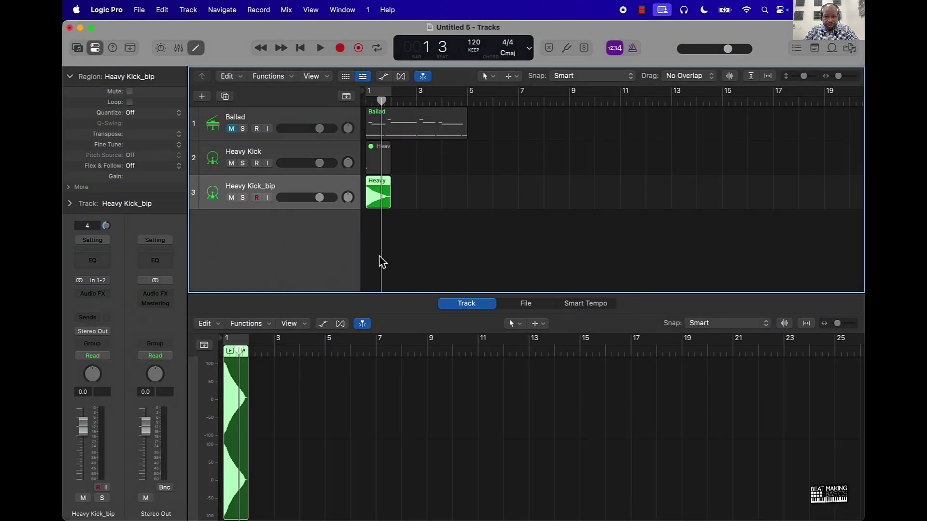
key("space")
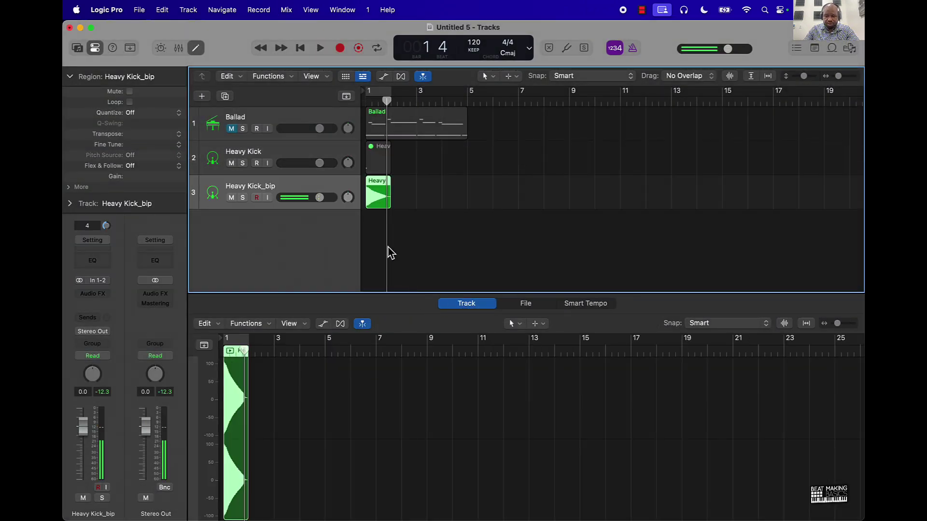
key("space")
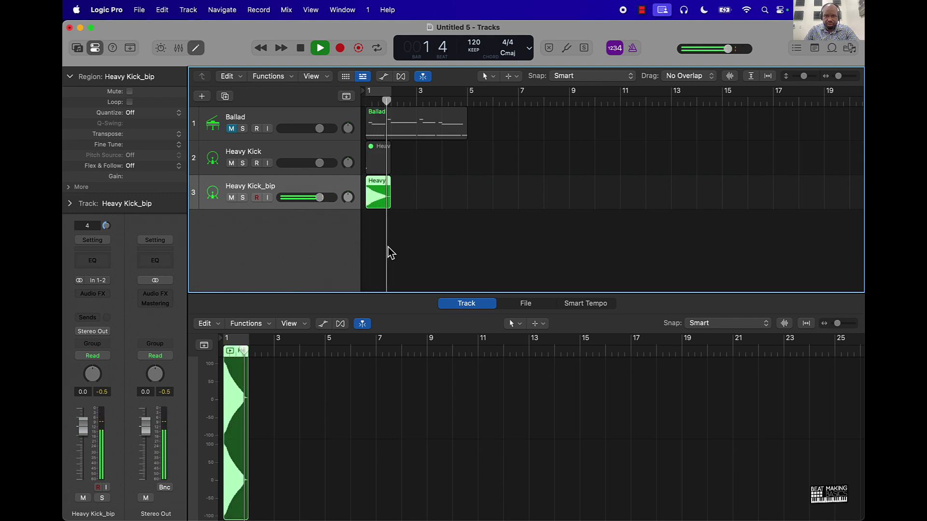
key("space")
Add a short fade-out to the end of the bounced Heavy Kick_bip region with the Fade tool.
key("t")
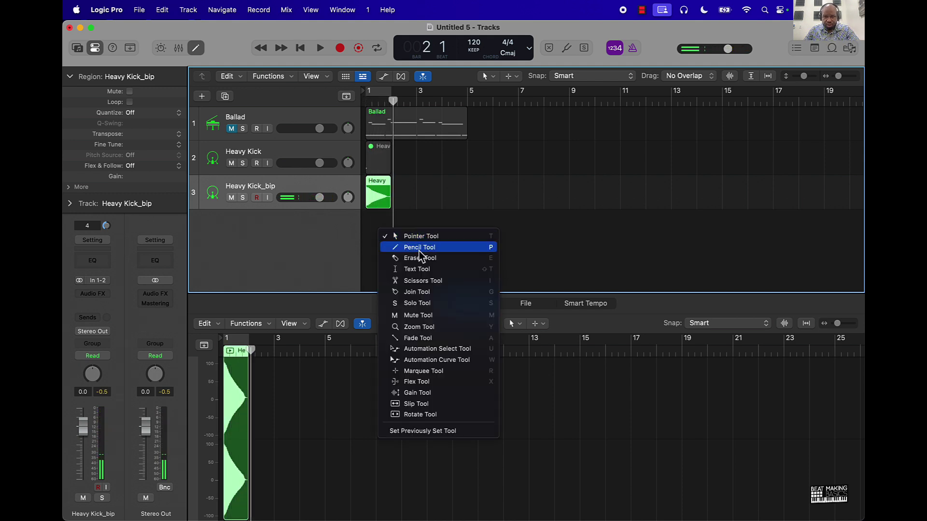
left_click(410, 337)
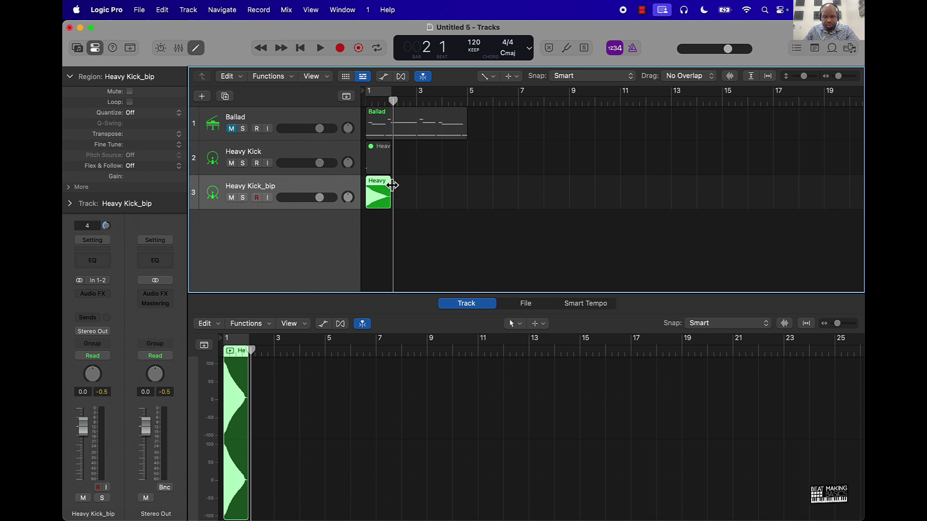
key("t")
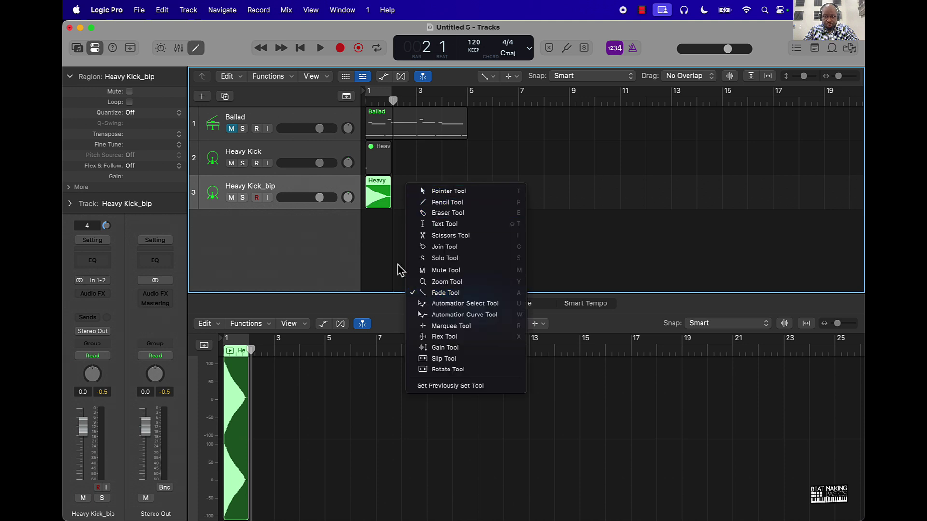
left_click(386, 233)
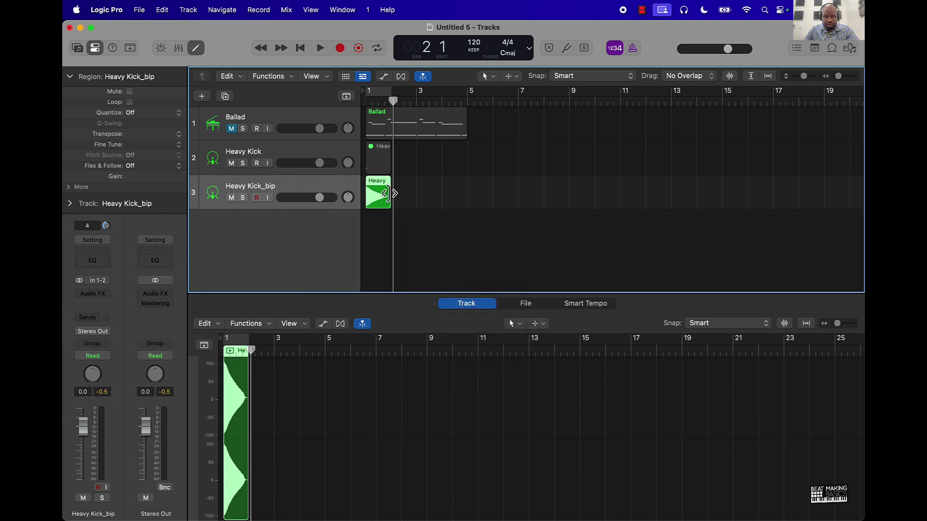
key("t")
key("a")
left_click_drag(393, 182, 389, 183)
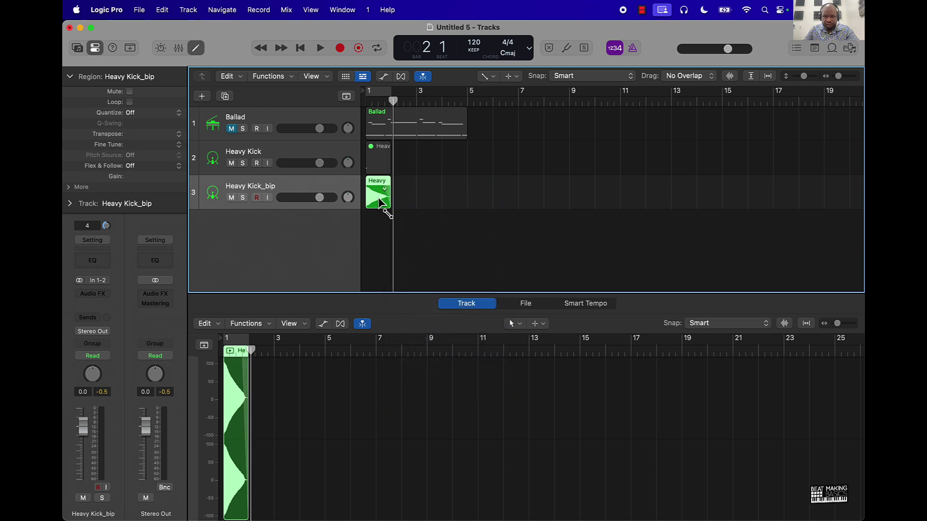
Audition the faded Heavy Kick_bip region with cycling on, then stop playback and return to the Pointer tool.
left_click(378, 93)
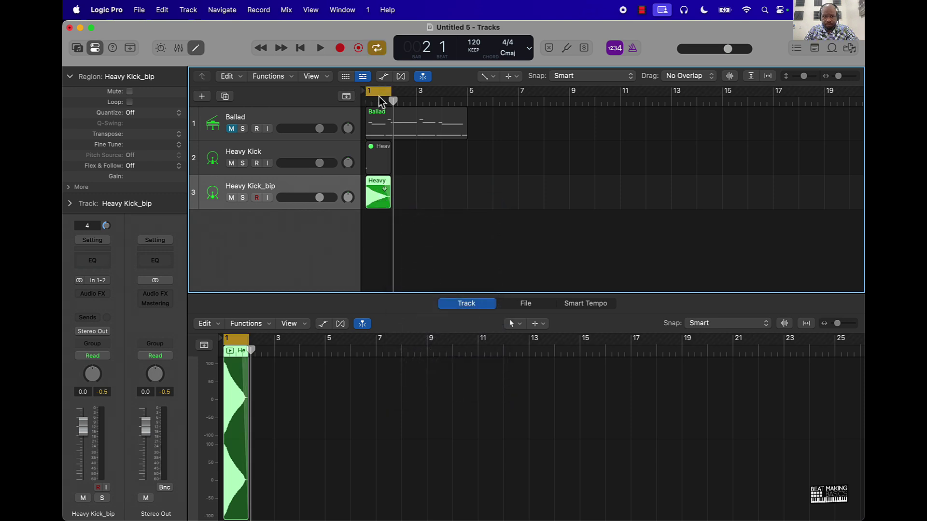
key("space")
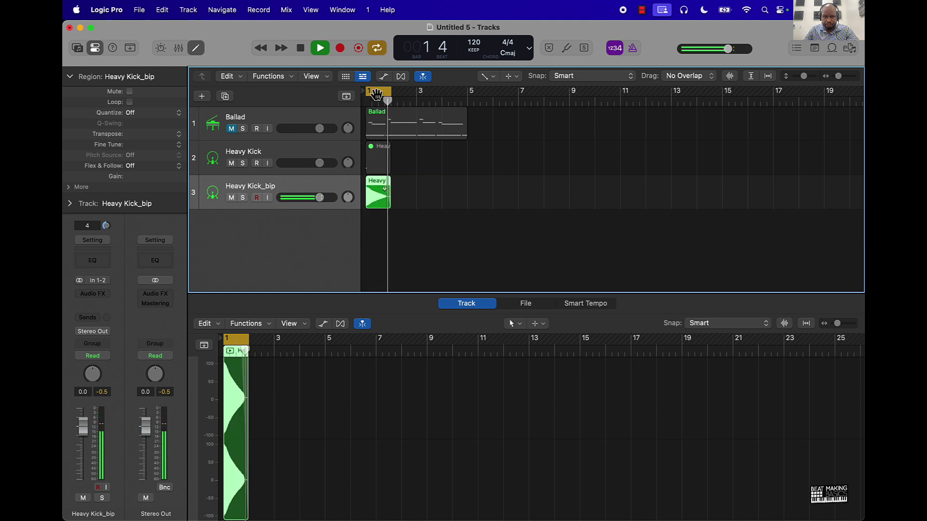
key("space")
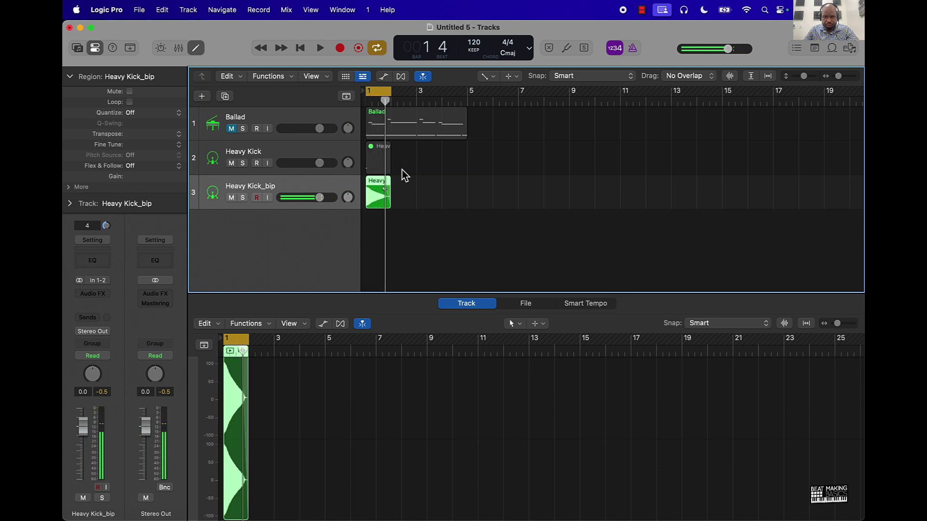
key("t")
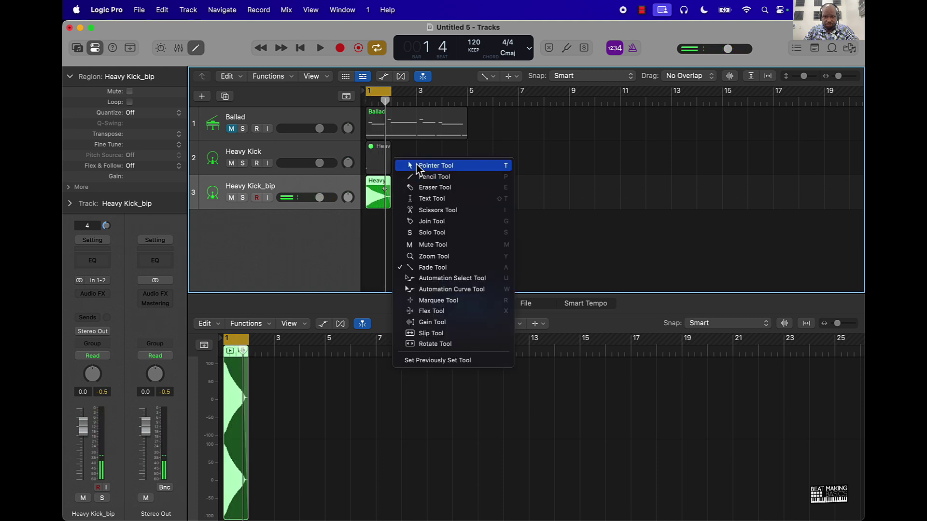
key("Escape")
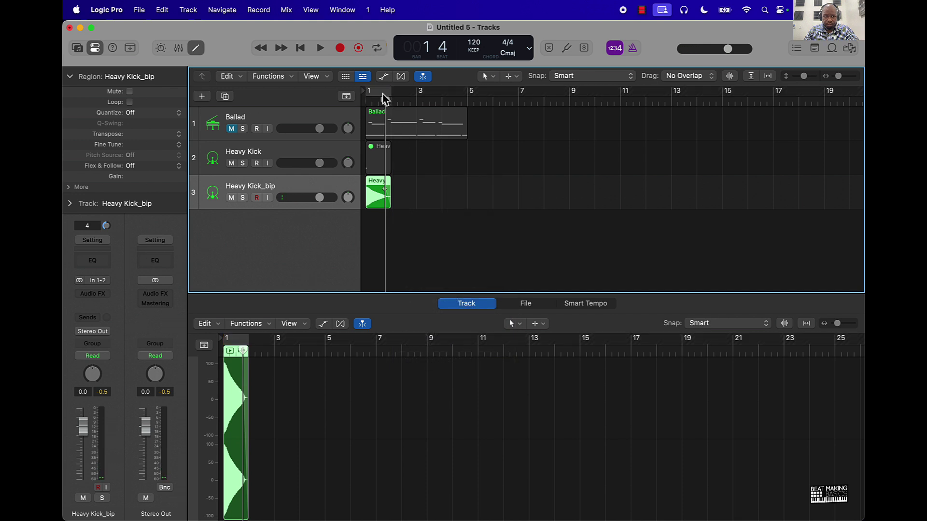
Set the cycle range to bars 1 to 5 and load the Heavy Kick_bip region into Quick Sampler on a new track.
left_click_drag(389, 95, 467, 106)
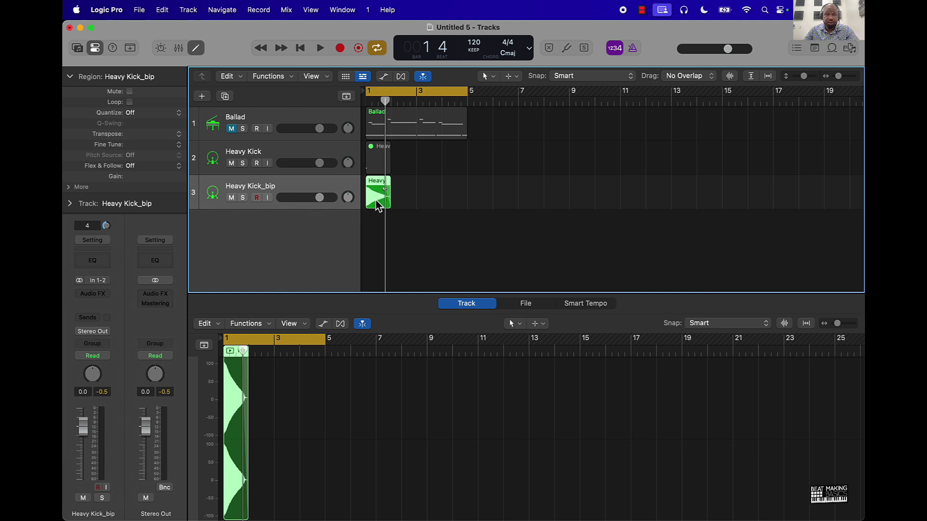
left_click_drag(378, 202, 288, 235)
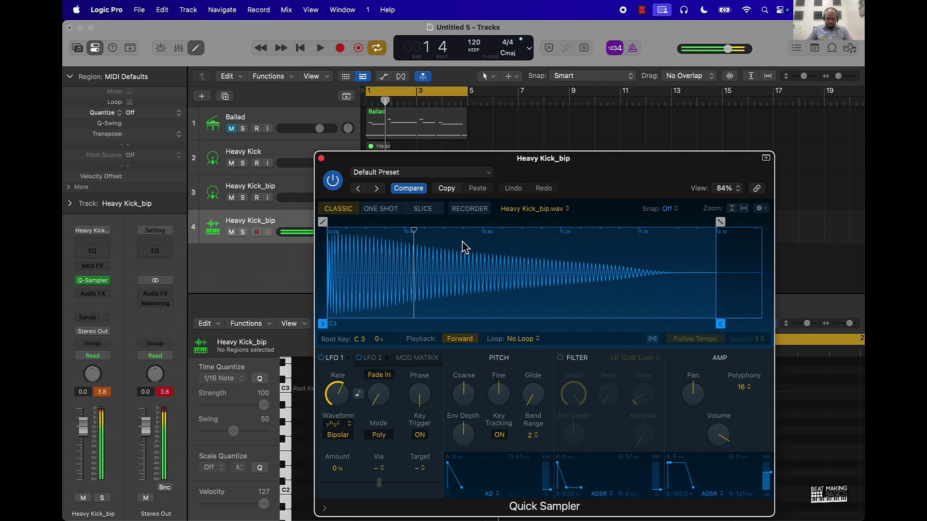
Audition the sampled kick with repeated notes from the on-screen keyboard, using its piano view, and close the keyboard.
key("super+k")
left_click(385, 378)
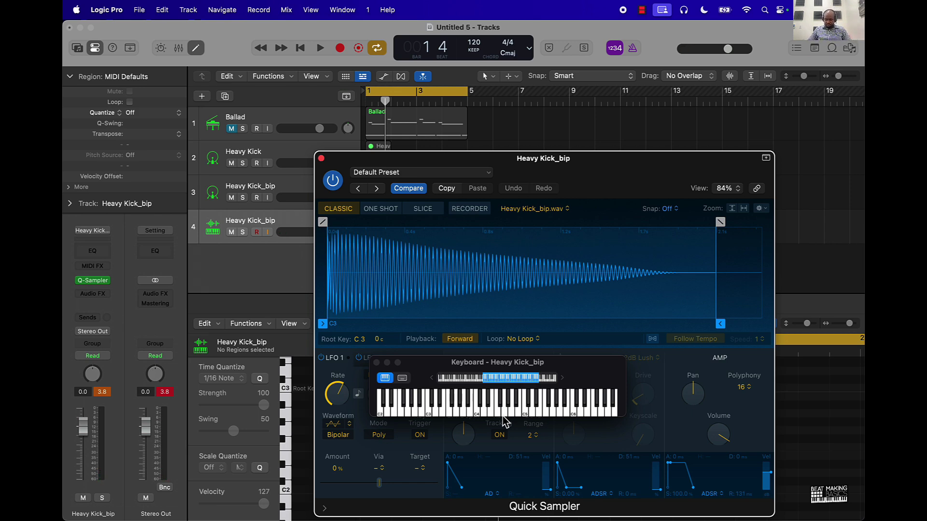
key("a")
key("a")
key("a")
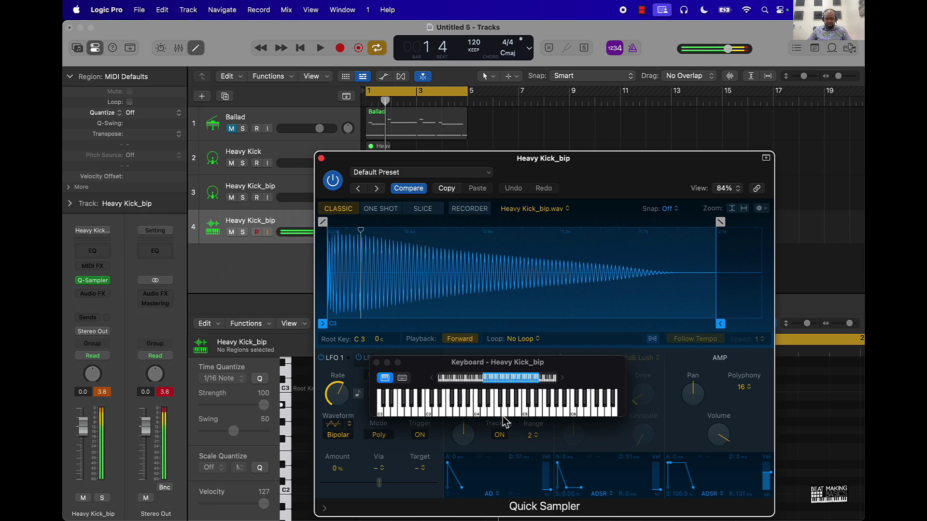
key("super+k")
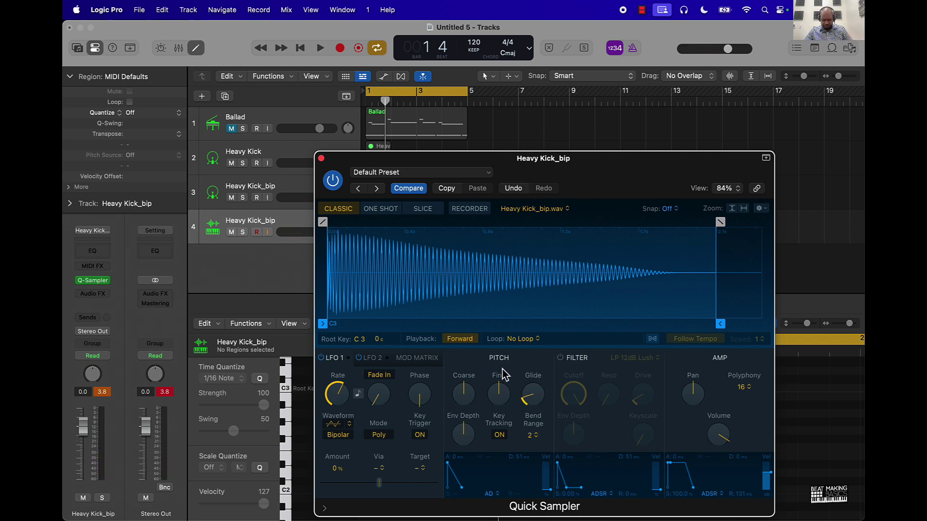
Set Quick Sampler's pitch Glide to 103 ms while playing notes to hear the effect.
key("a")
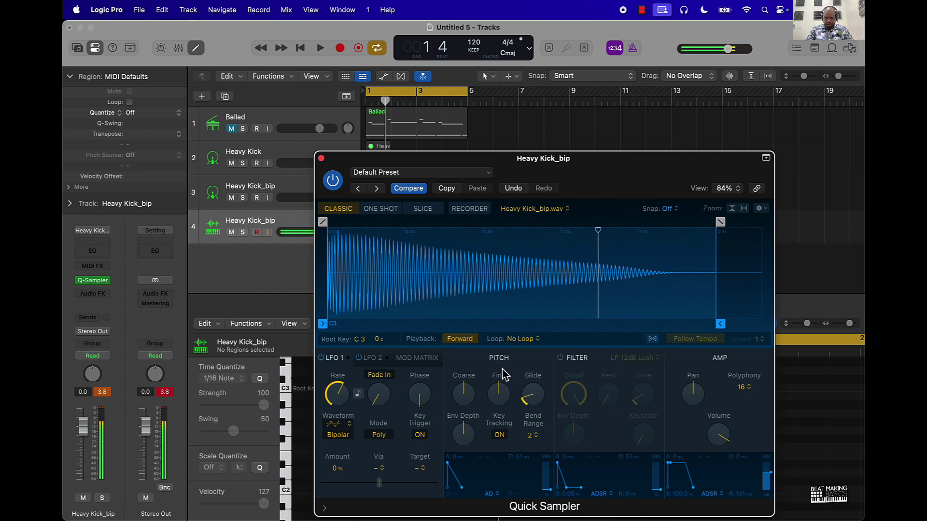
key("a")
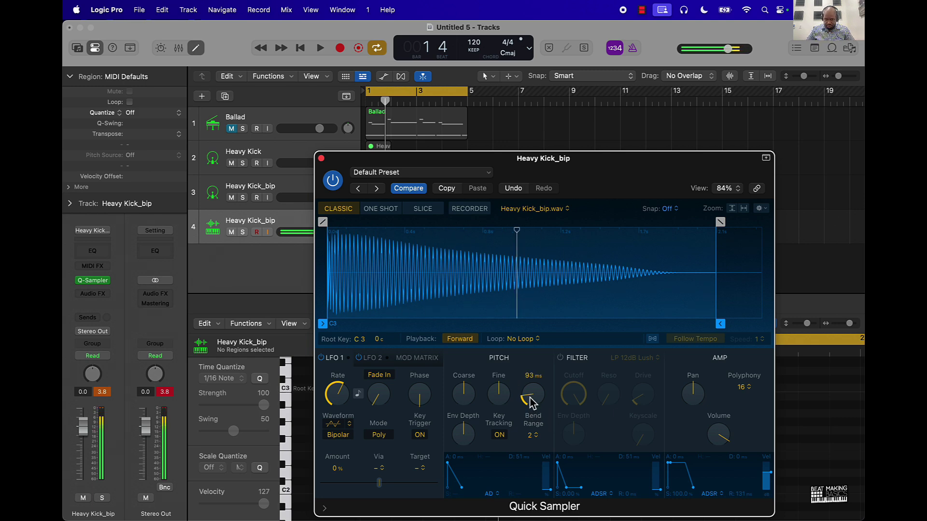
key("a")
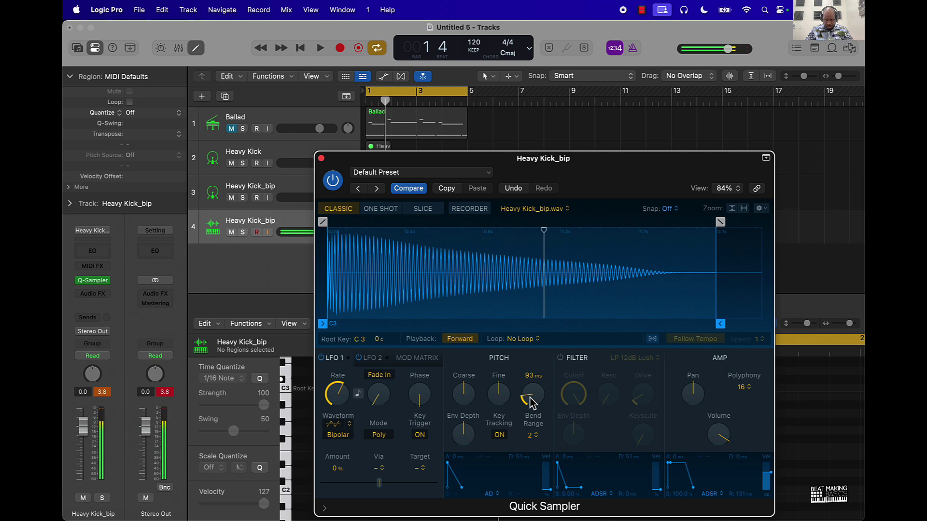
key("a")
scroll(531, 402, "up", 2)
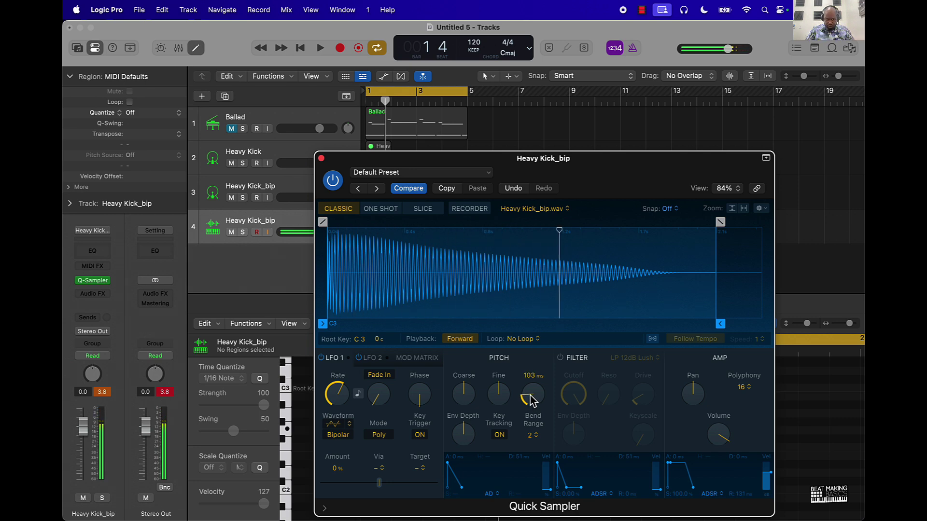
key("a")
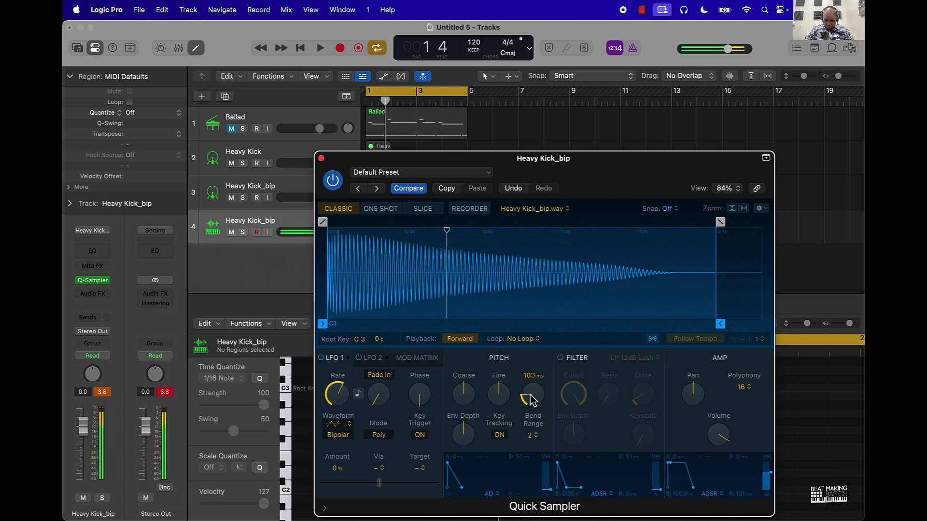
Enable Quick Sampler's filter, set the amp Volume to -2 dB and reset the peak level display.
left_click(562, 358)
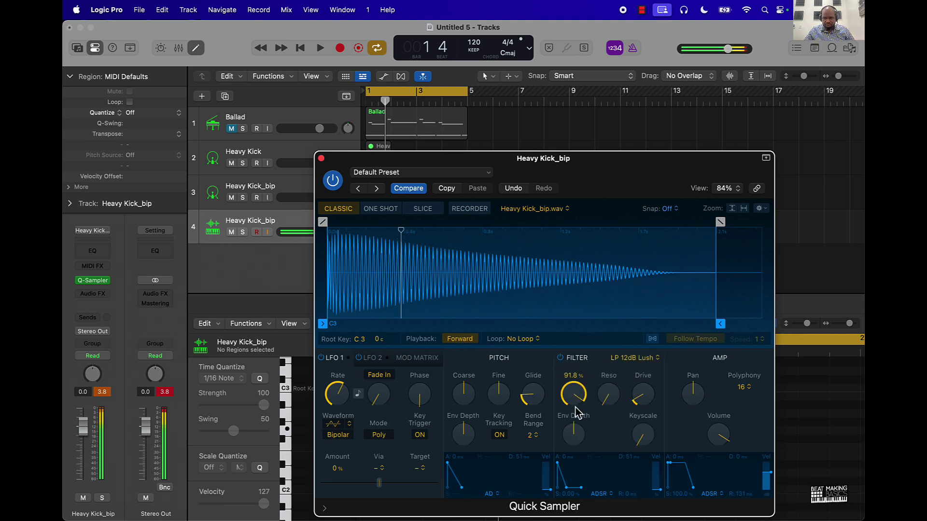
mouse_move(532, 413)
mouse_move(722, 445)
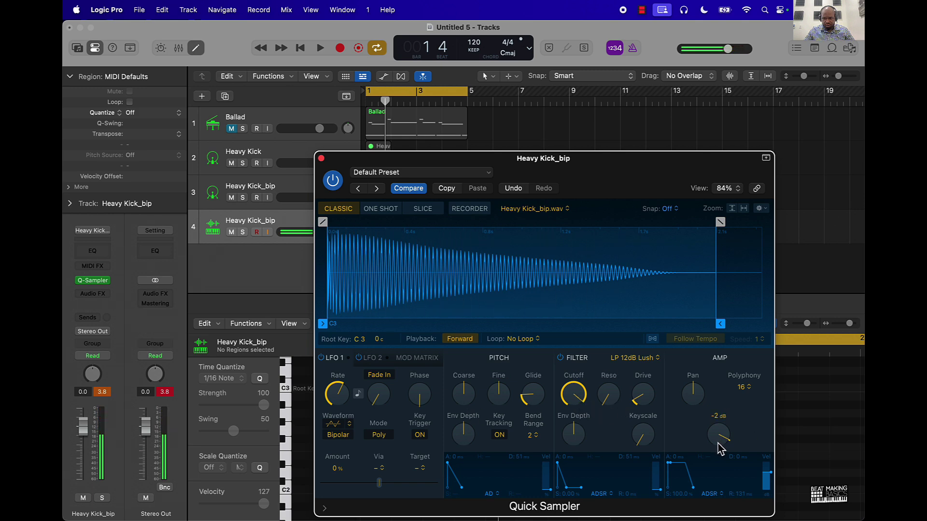
left_click(102, 391)
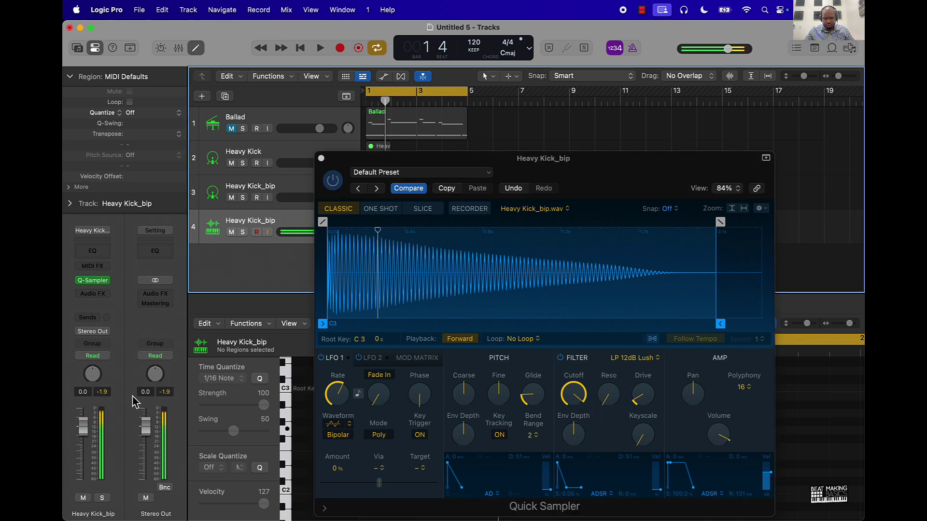
Raise the filter Cutoff and set the filter Drive to 6.9%.
mouse_move(573, 393)
left_mouse_down()
mouse_move(576, 435)
mouse_move(577, 394)
left_mouse_up()
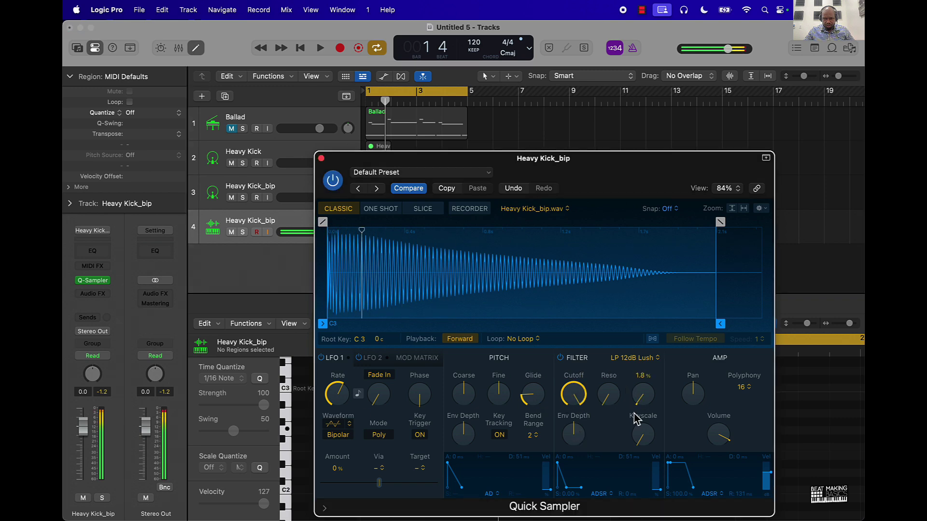
mouse_move(636, 416)
left_mouse_down()
mouse_move(639, 381)
mouse_move(639, 424)
left_mouse_up()
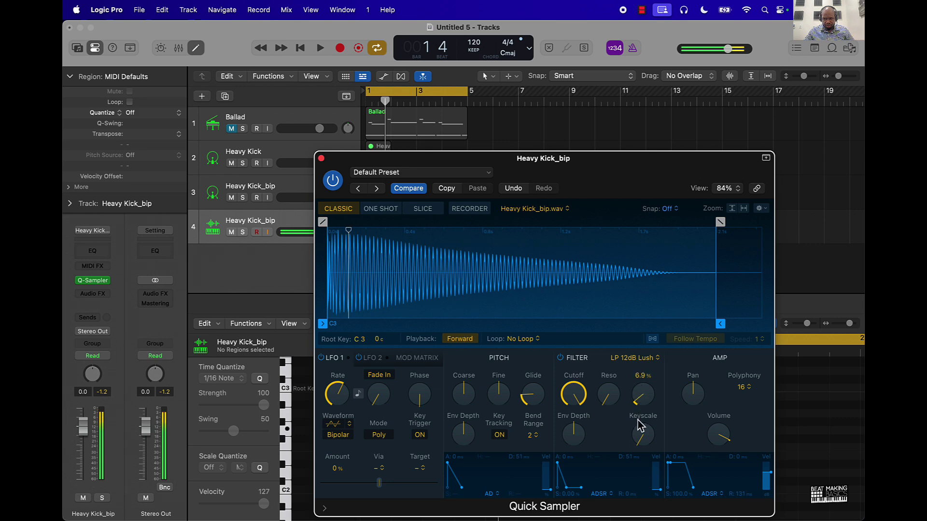
Audition the HP 6dB Sharp filter type in Quick Sampler and switch the filter to BP 6dB Creamy.
left_click(636, 358)
mouse_move(642, 374)
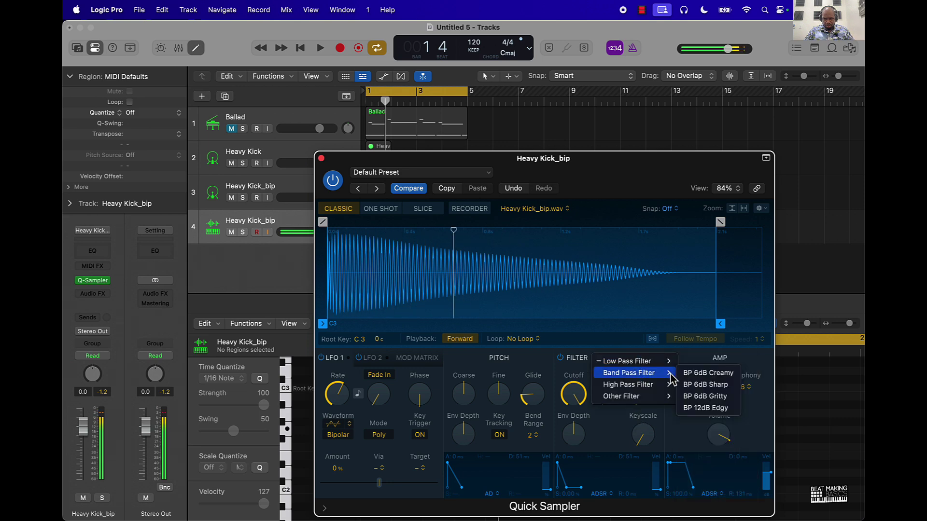
left_click(707, 396)
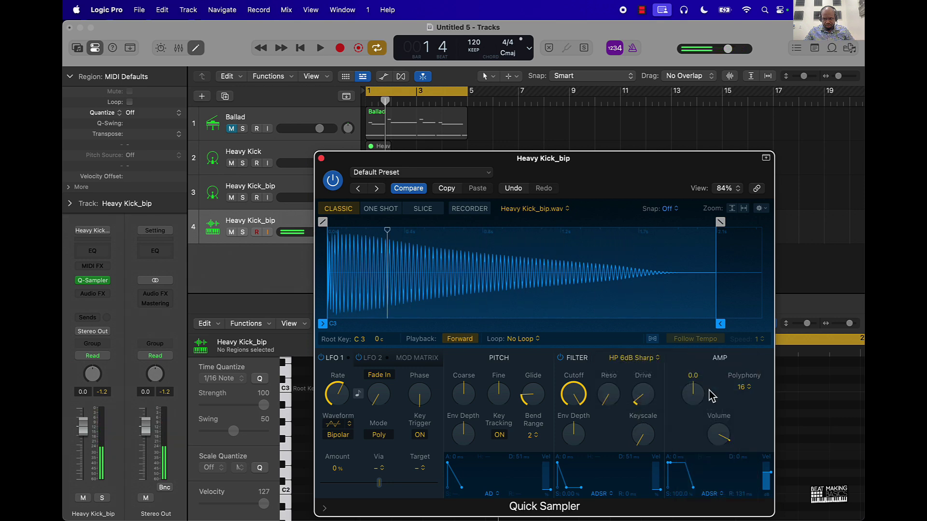
left_click(645, 359)
mouse_move(646, 361)
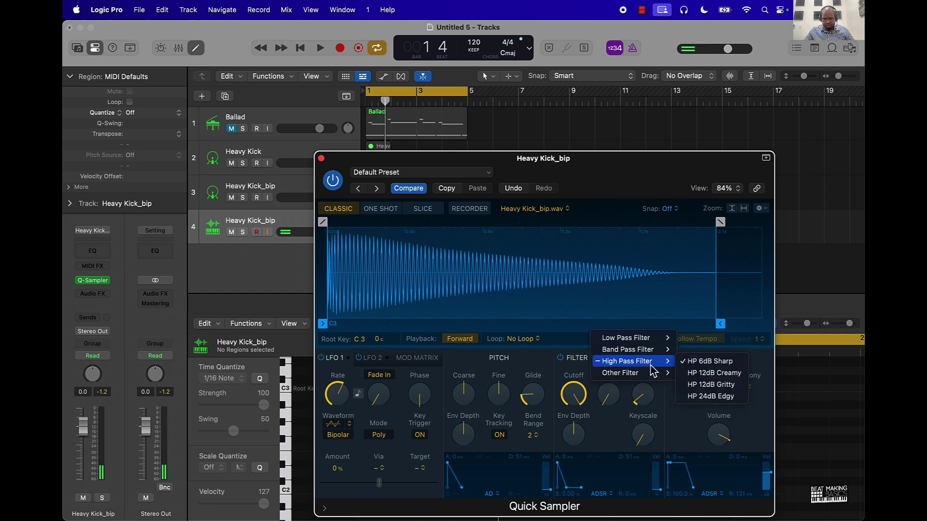
left_click(713, 378)
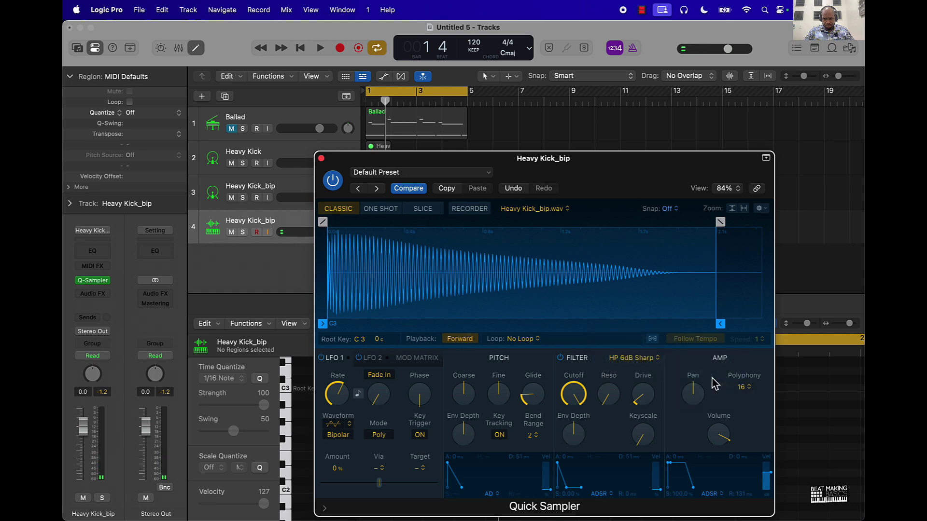
left_click(643, 363)
mouse_move(636, 353)
left_click(697, 349)
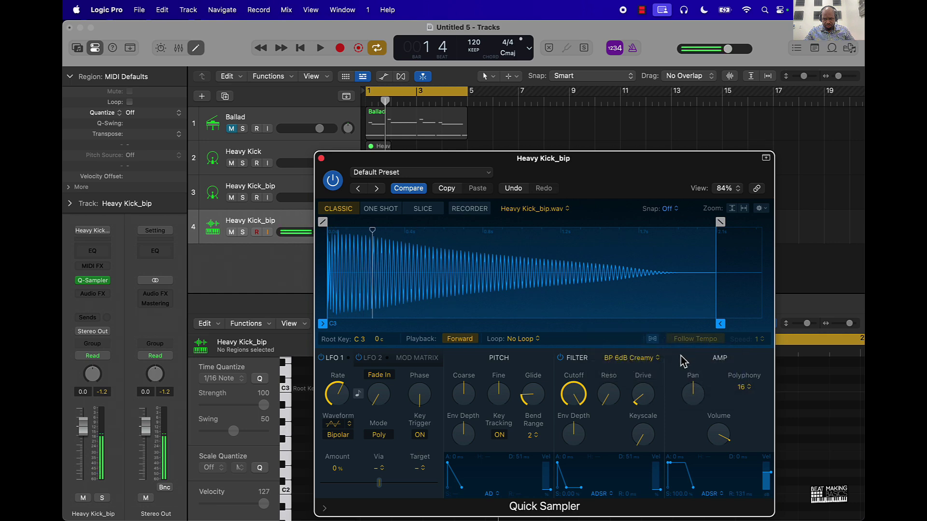
Switch Quick Sampler's filter type to LP 6dB Lush and turn the filter off.
left_click(635, 361)
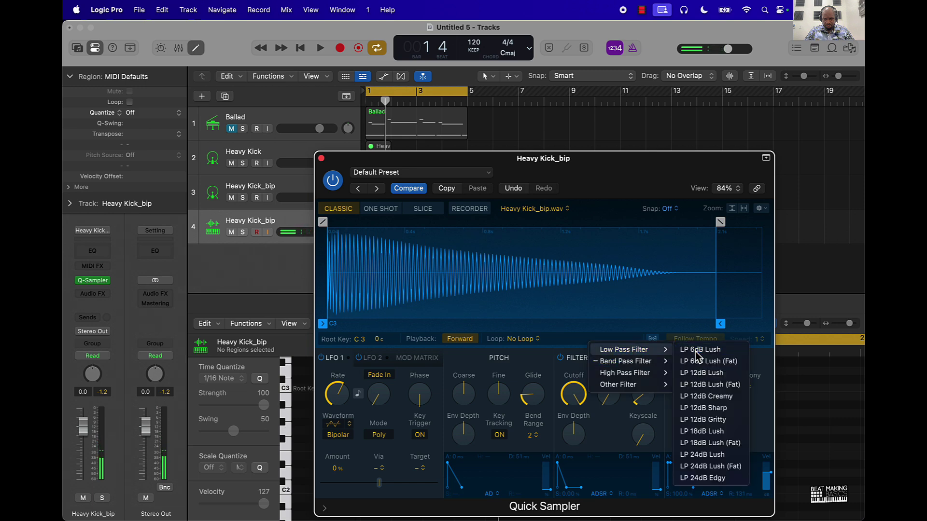
left_click(700, 349)
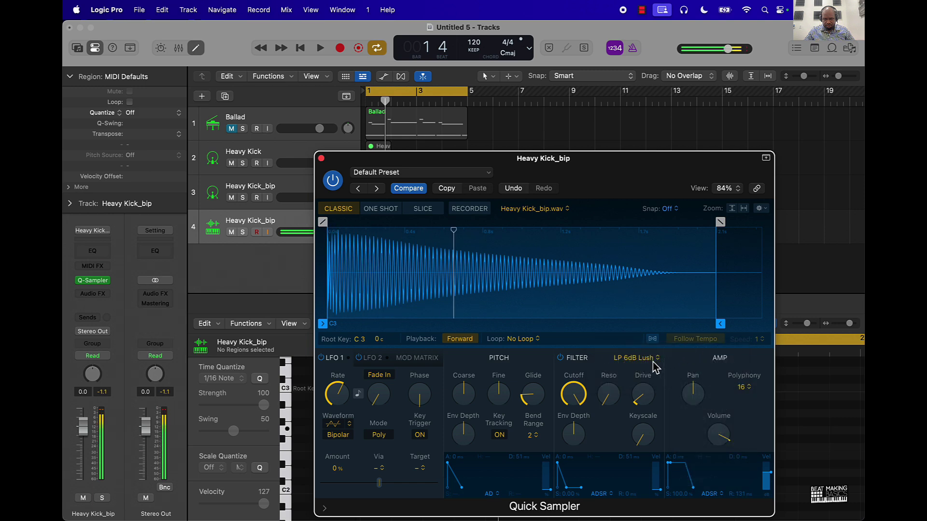
left_click(560, 358)
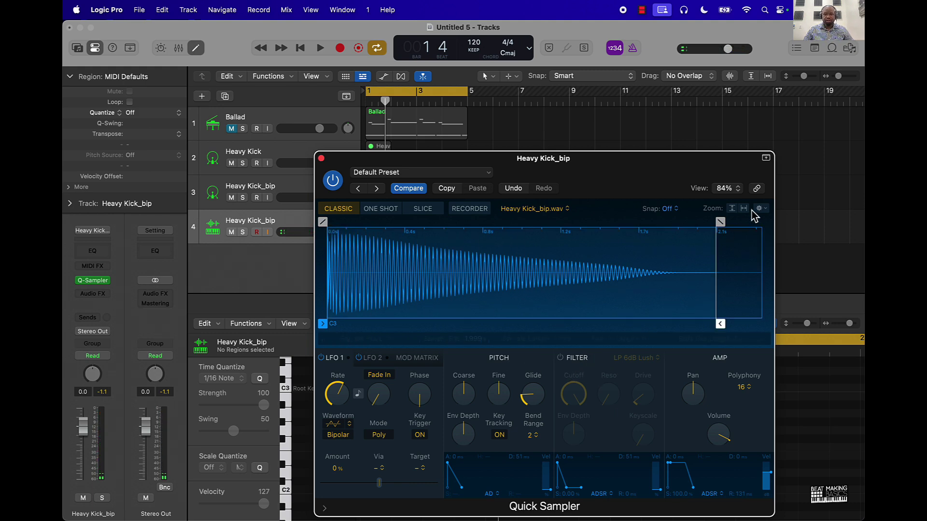
Add a 0.107 s fade-out to the kick sample and audition One Shot mode before returning to Classic.
left_click_drag(719, 226, 696, 231)
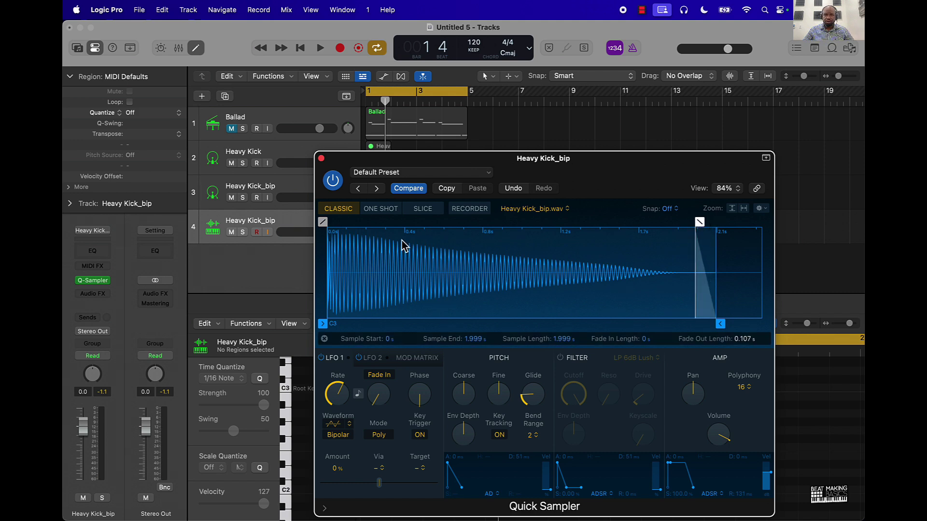
left_click(384, 209)
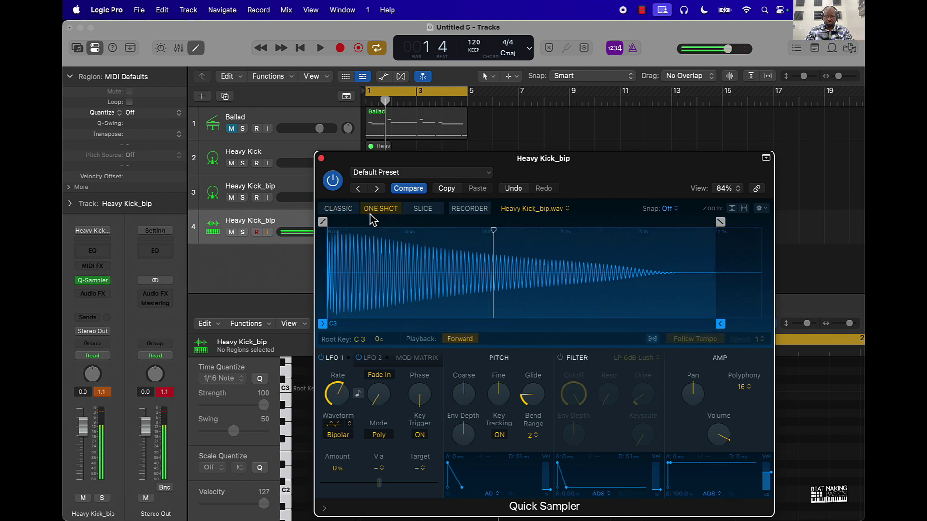
left_click(338, 210)
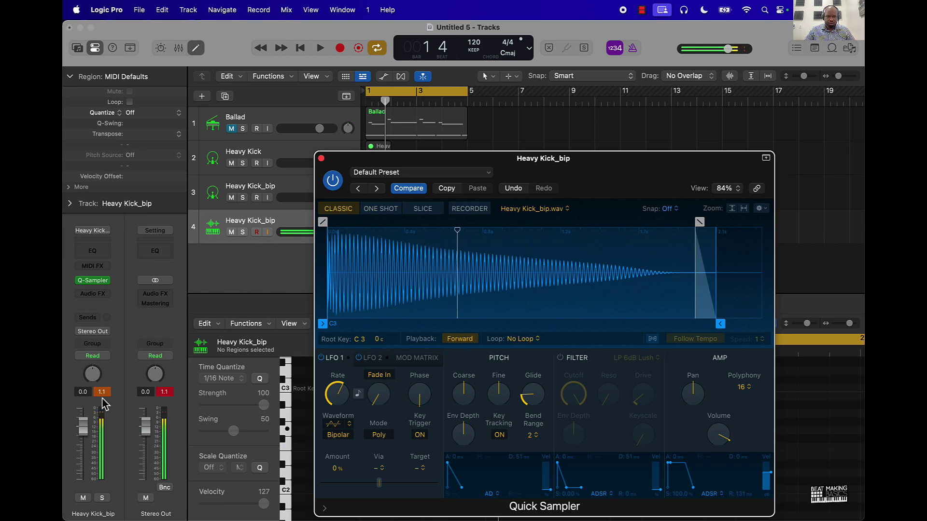
left_click(725, 437)
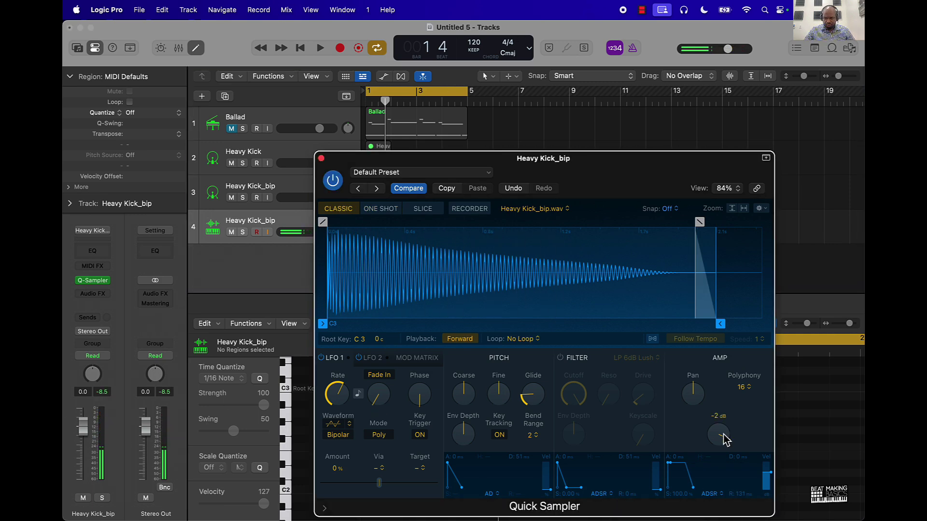
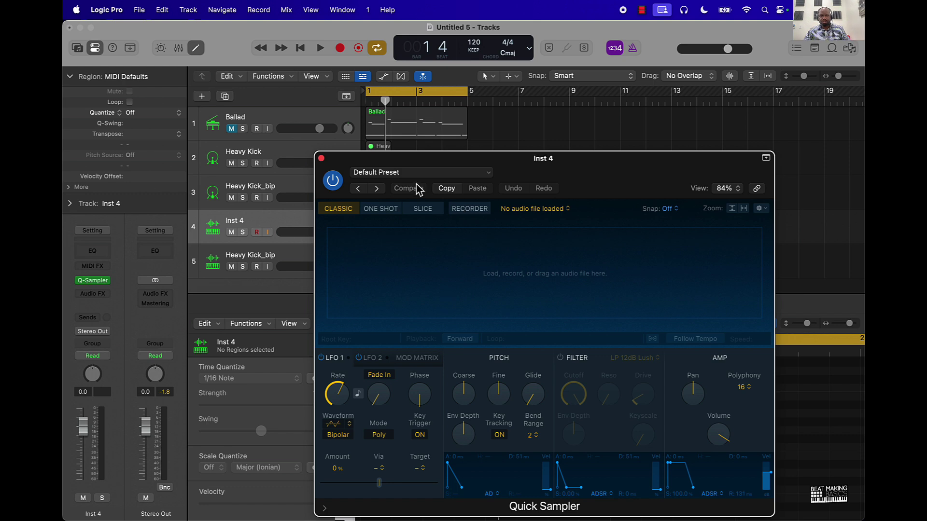
Load the lofi Kick preset into the Inst 4 track's Quick Sampler and reset the peak level display.
left_click(398, 174)
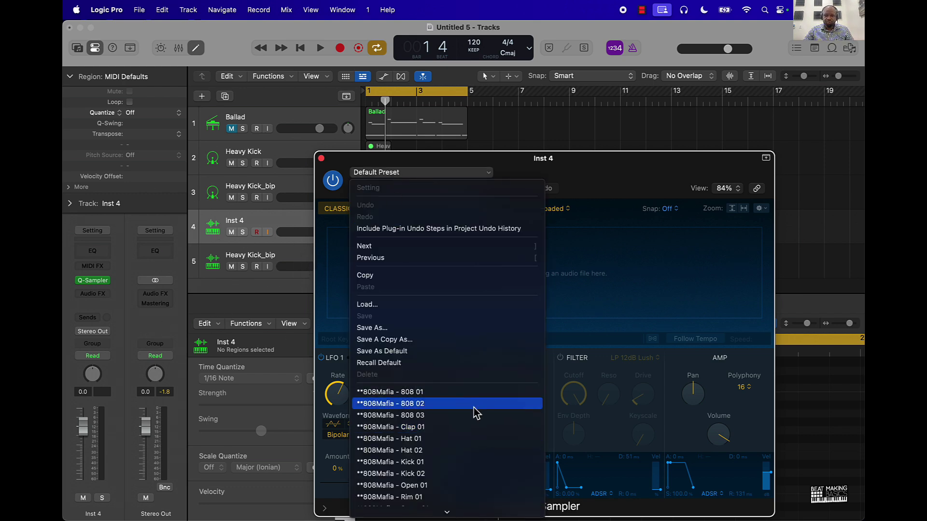
scroll(425, 467, "down", 3)
scroll(424, 465, "down", 10)
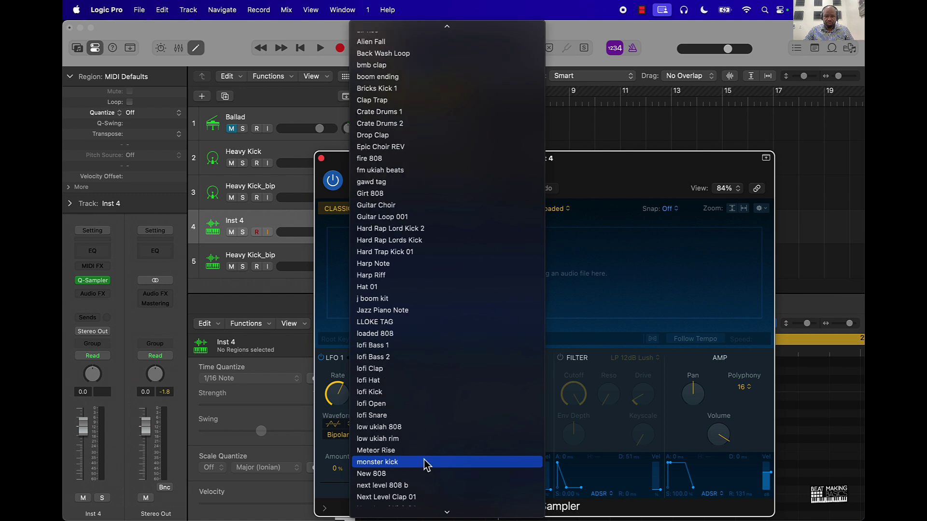
left_click(409, 402)
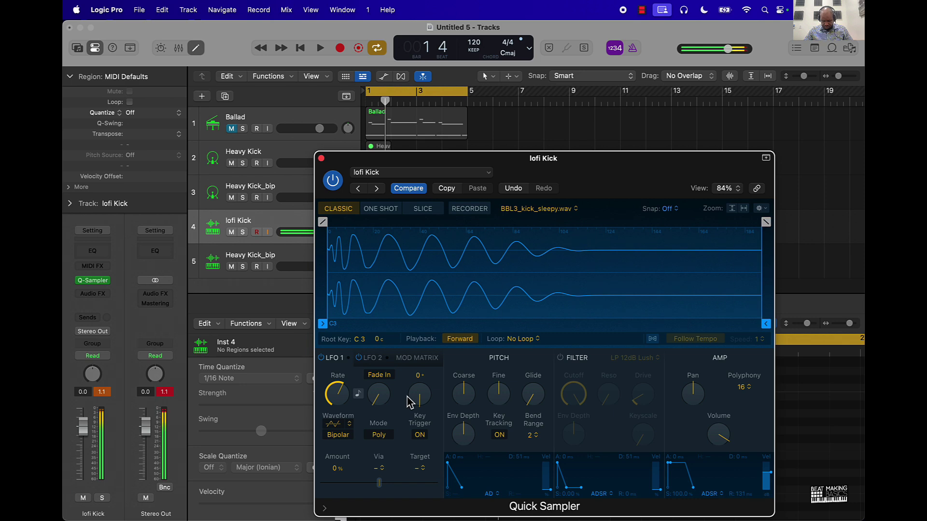
mouse_move(386, 396)
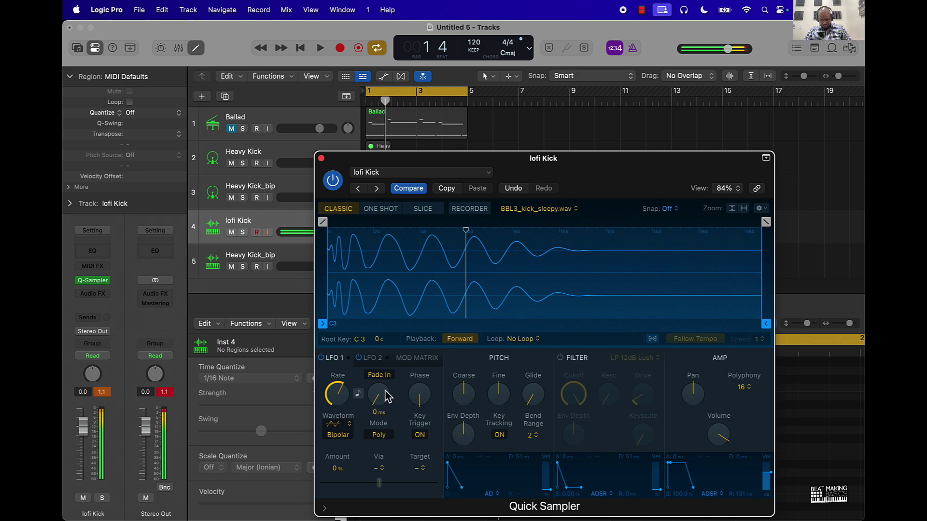
left_click(102, 391)
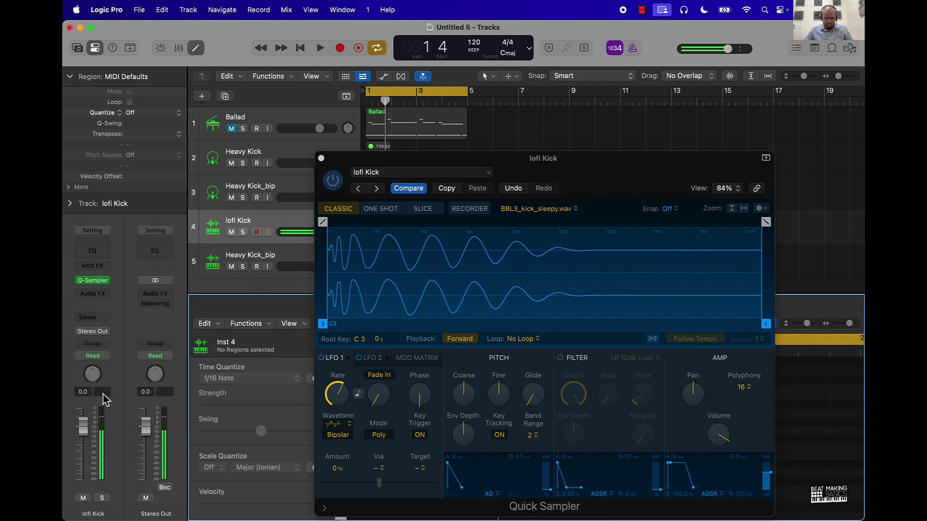
left_click(321, 158)
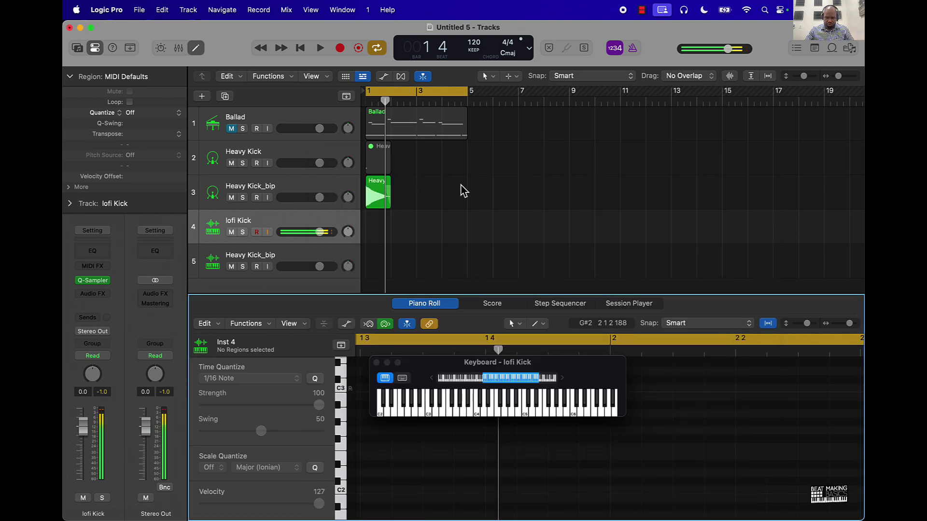
Record a sustained C3 note in bar 1 of the lofi Kick track and select it in the Piano Roll.
key("r")
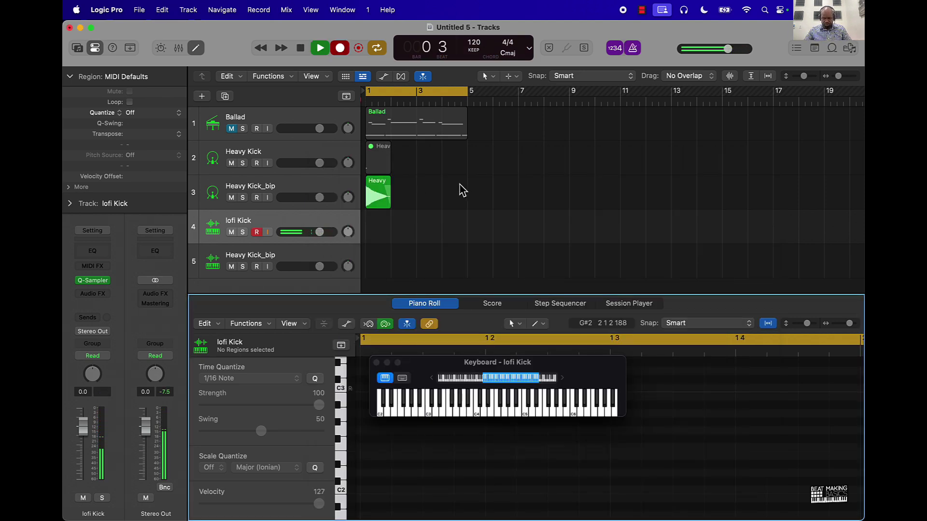
key("a")
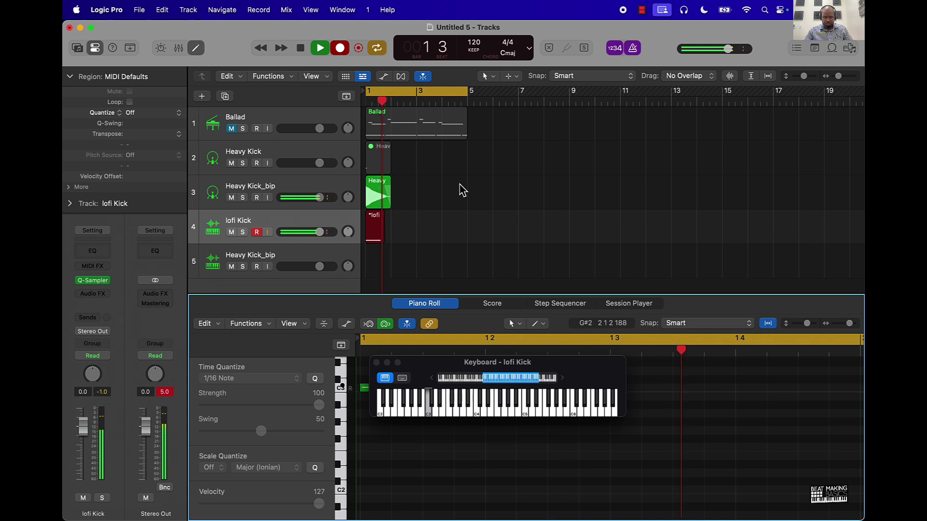
key("space")
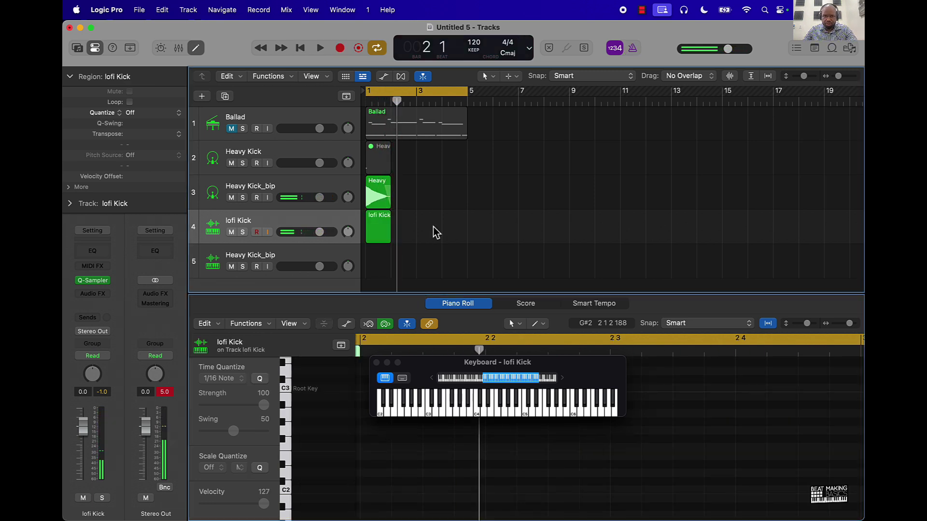
left_click(379, 238)
left_click(375, 362)
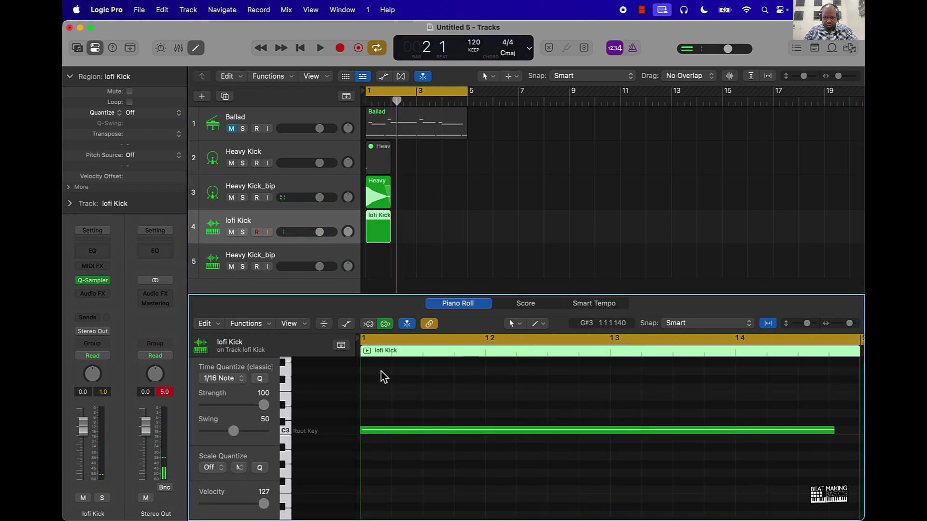
key("super+a")
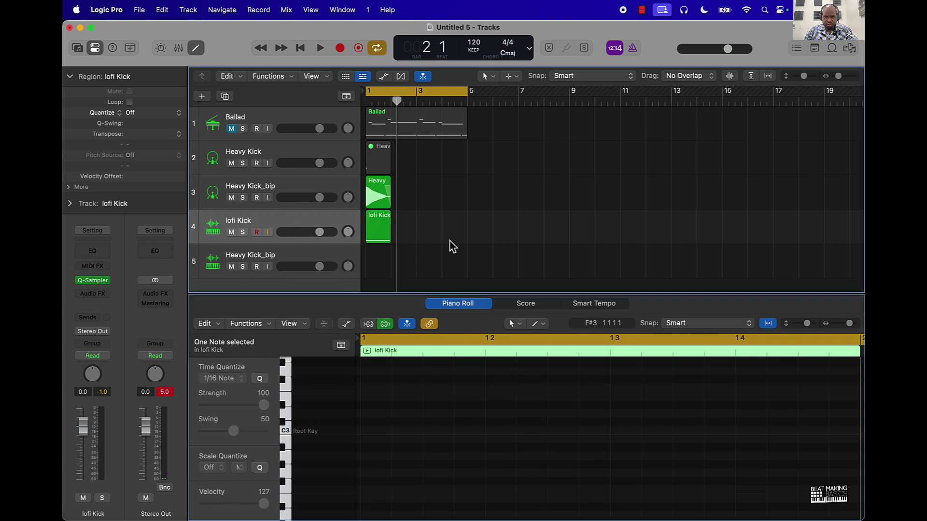
Bounce the Heavy Kick_bip and lofi Kick regions in place to a new track named lofi Kick_bip, muting the sources.
left_click_drag(425, 243, 369, 186)
right_click(382, 224)
left_click(405, 235)
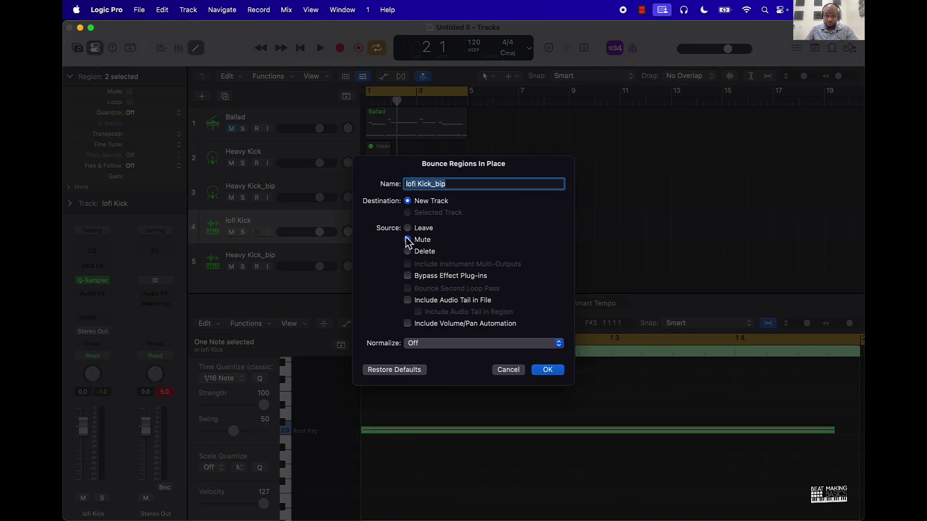
left_click(554, 372)
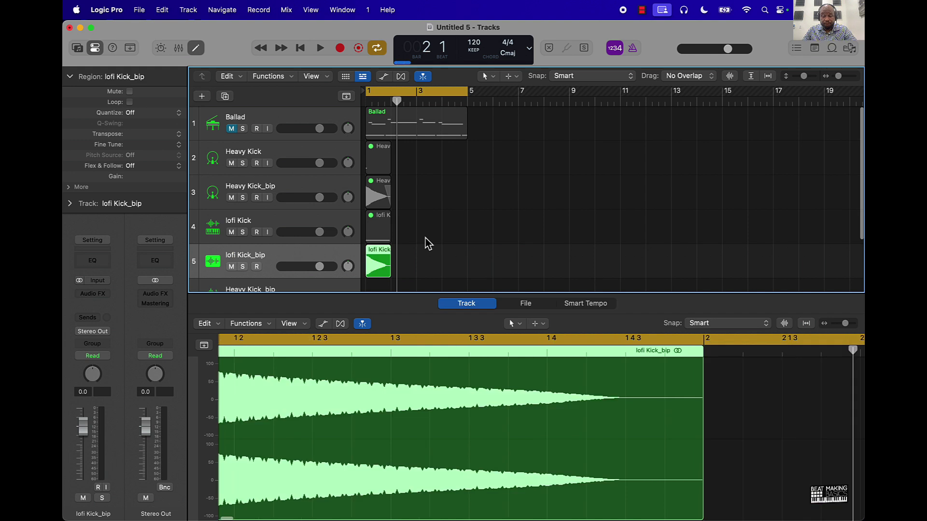
Play the bounced kick and try an Adaptive Limiter on the lofi Kick_bip track with Gain at 0.0 dB.
key("space")
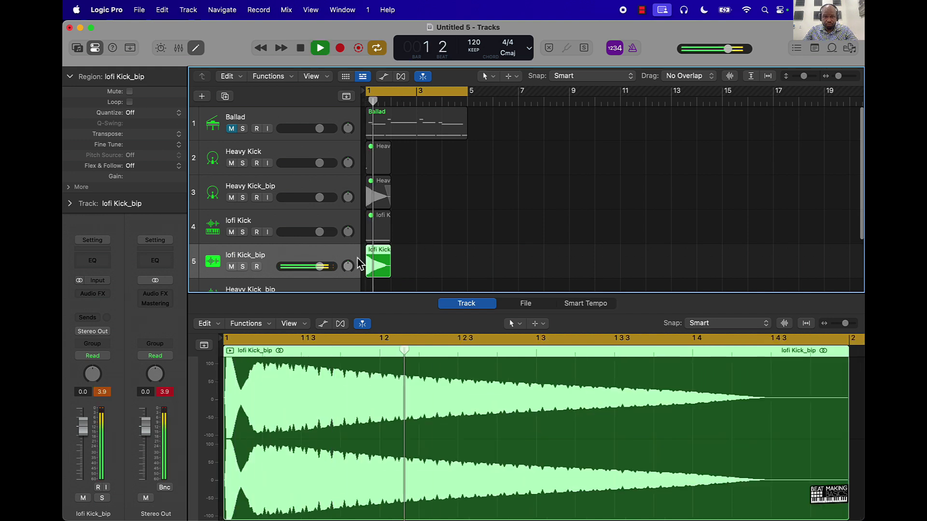
left_click(98, 293)
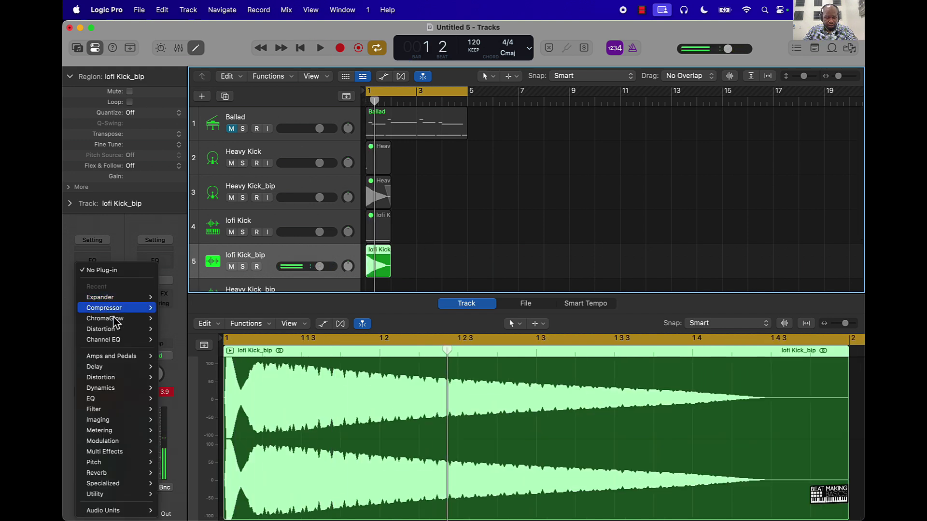
mouse_move(117, 390)
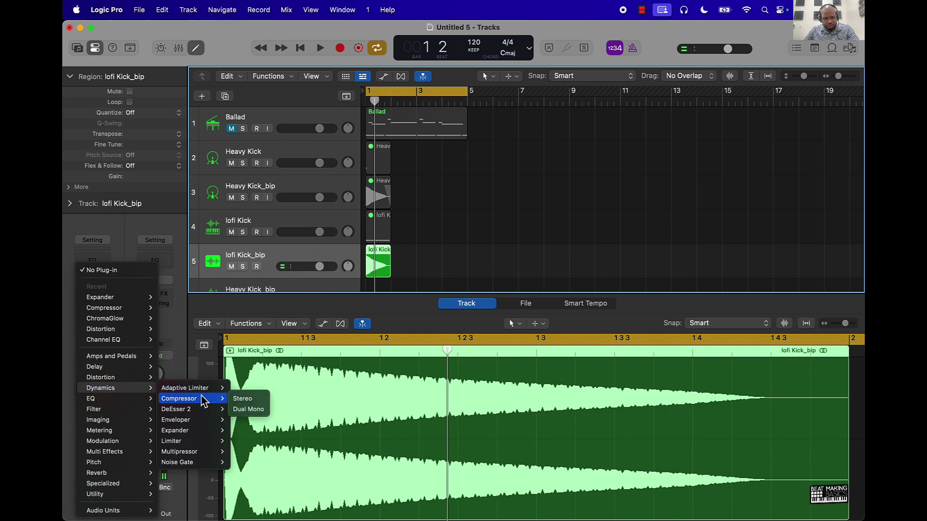
mouse_move(203, 389)
left_click(246, 388)
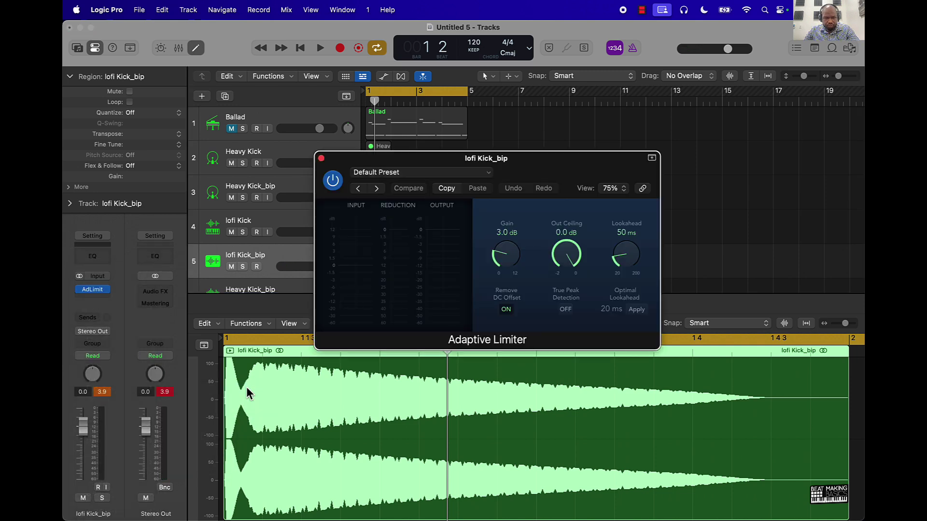
key("space")
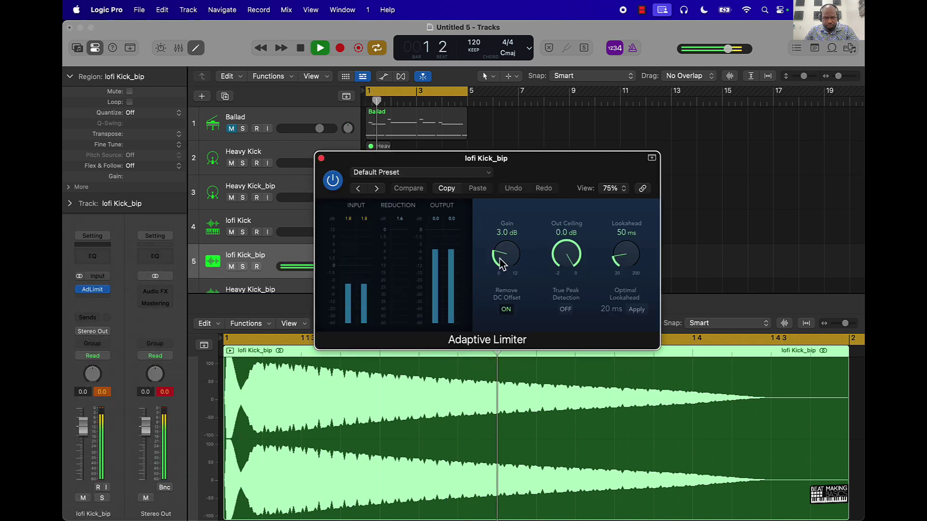
left_click_drag(507, 253, 548, 282)
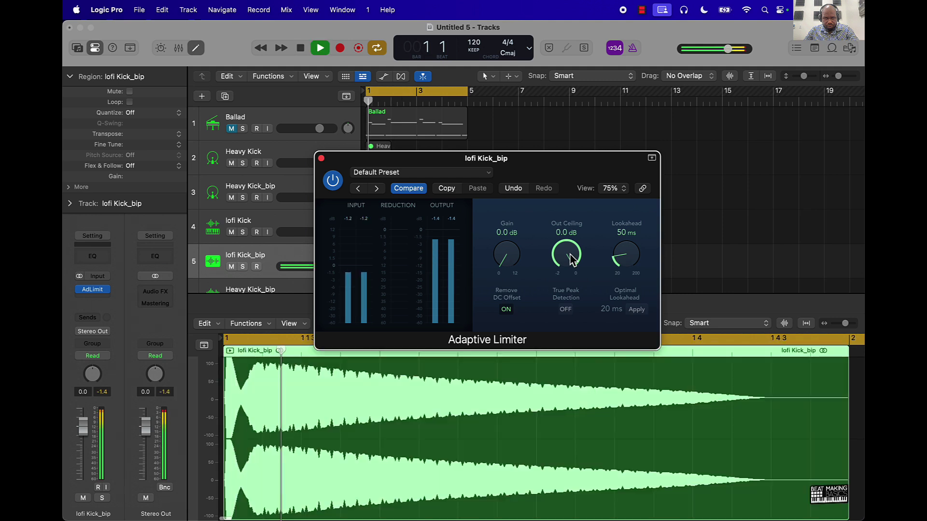
key("space")
Bypass and remove the Adaptive Limiter from the lofi Kick_bip track and play the kick without it.
left_click(332, 181)
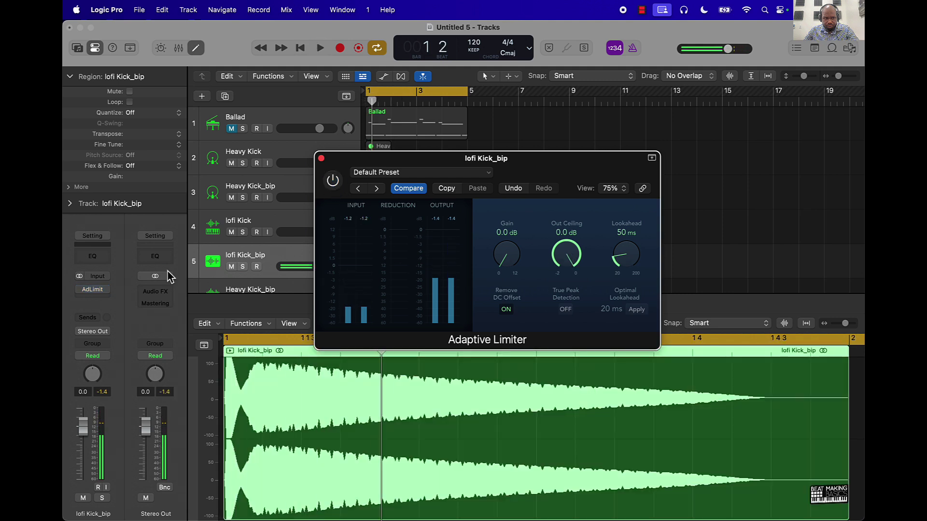
left_click(107, 290)
left_click(132, 275)
key("space")
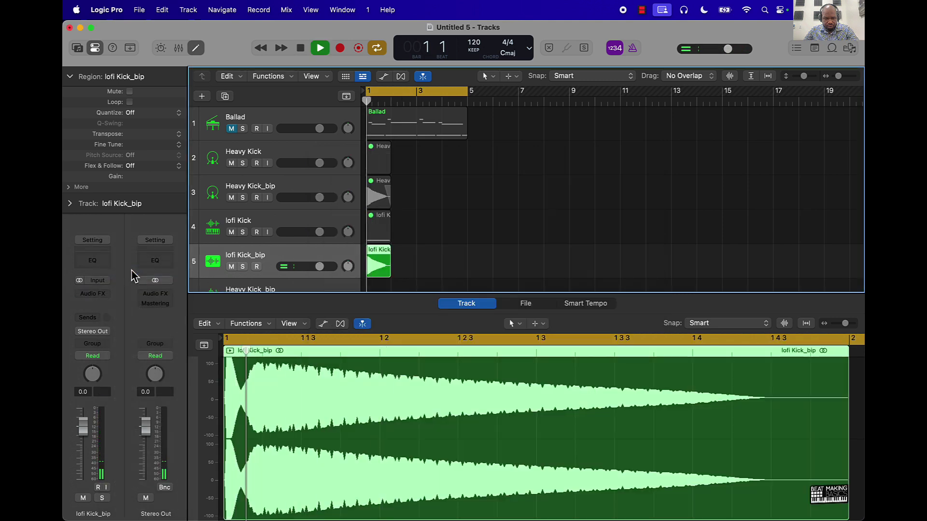
Duplicate the Heavy Kick_bip Quick Sampler track and open Quick Sampler on the duplicate.
scroll(256, 239, "down", 2)
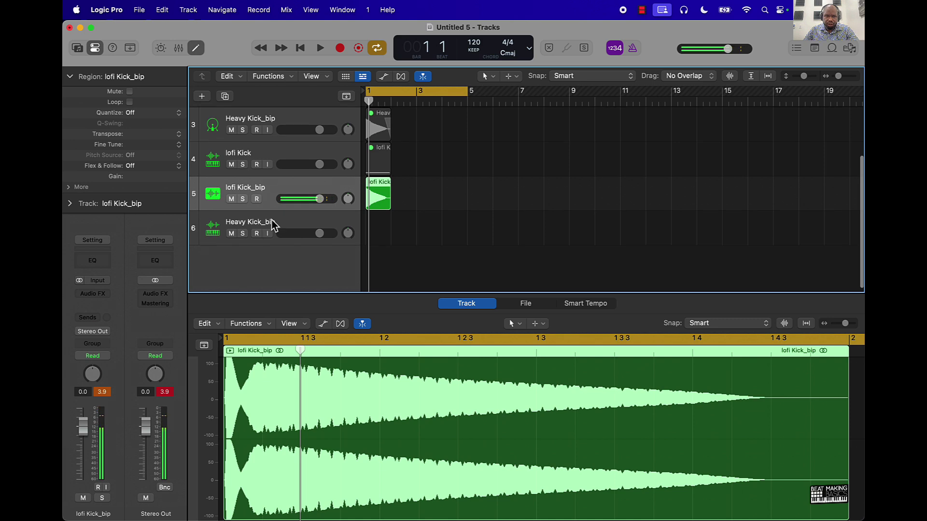
left_click(270, 222)
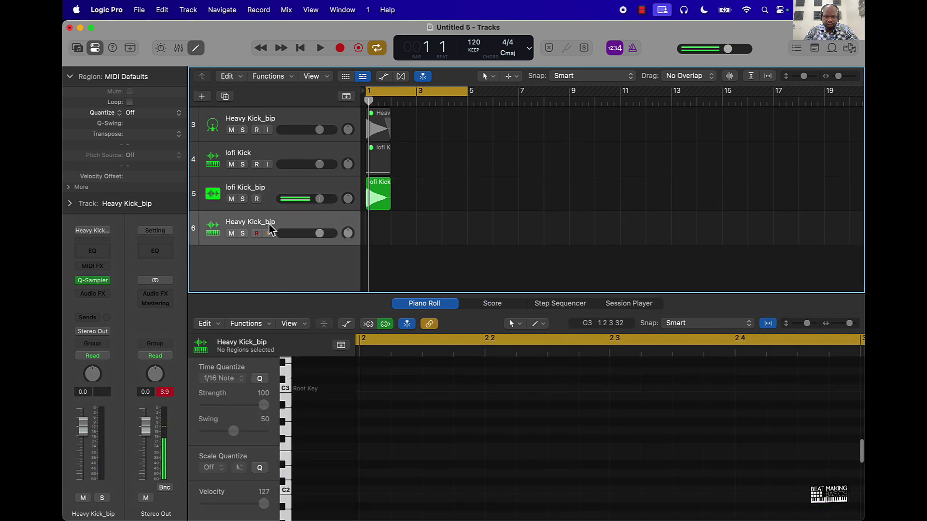
left_click(94, 281)
left_click_drag(478, 169, 576, 151)
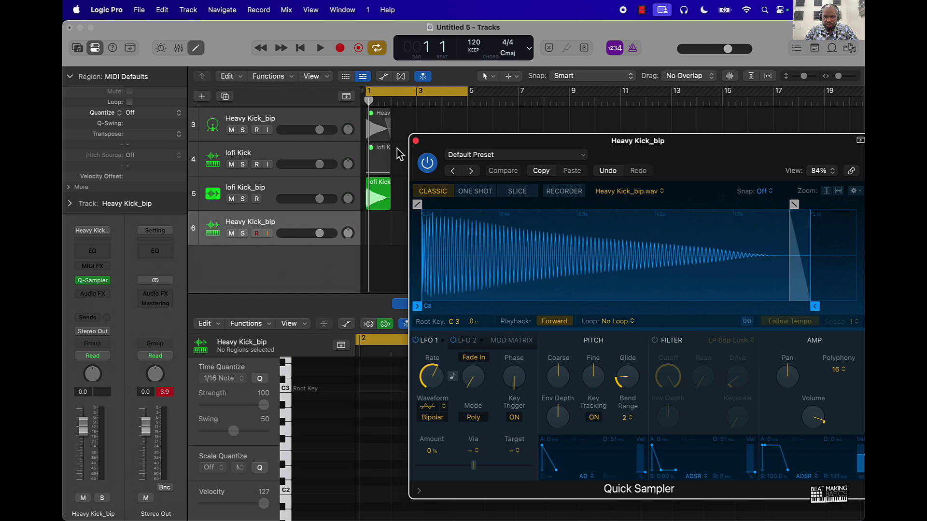
left_click(305, 234)
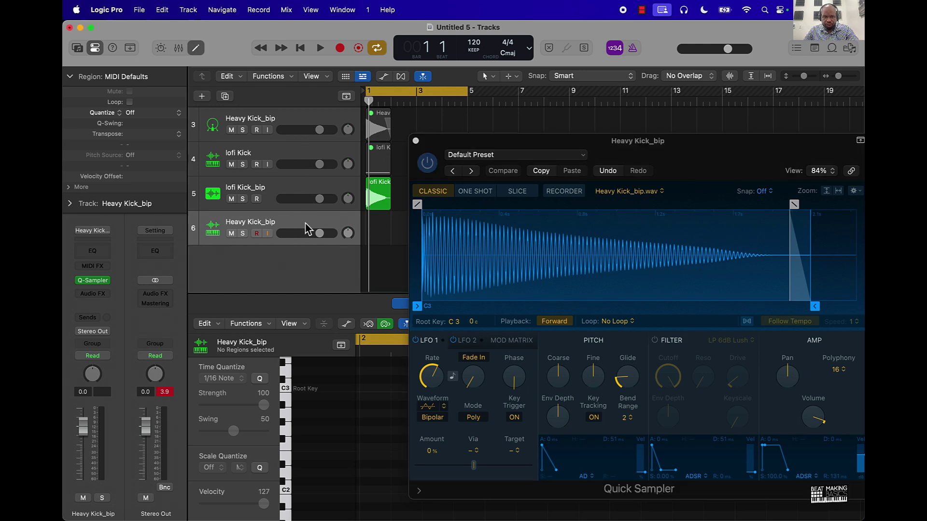
key("super+d")
left_click(416, 141)
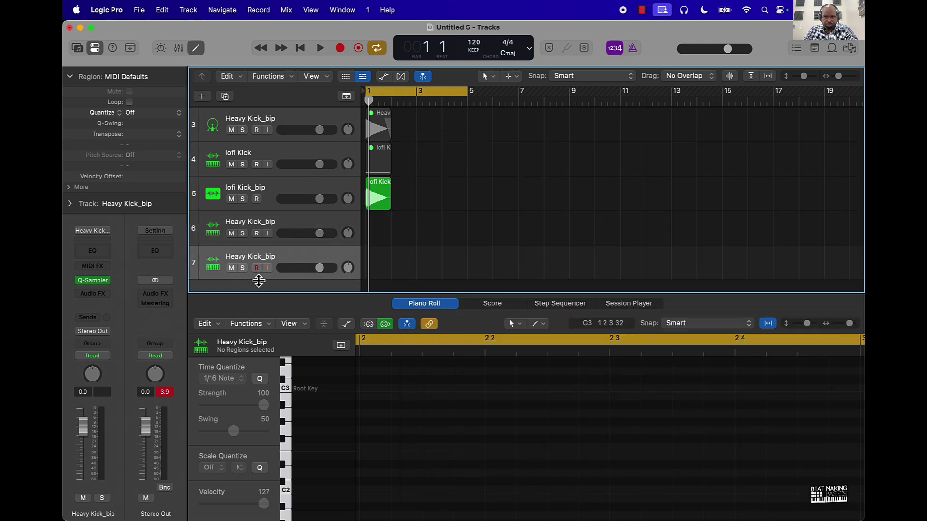
left_click(94, 281)
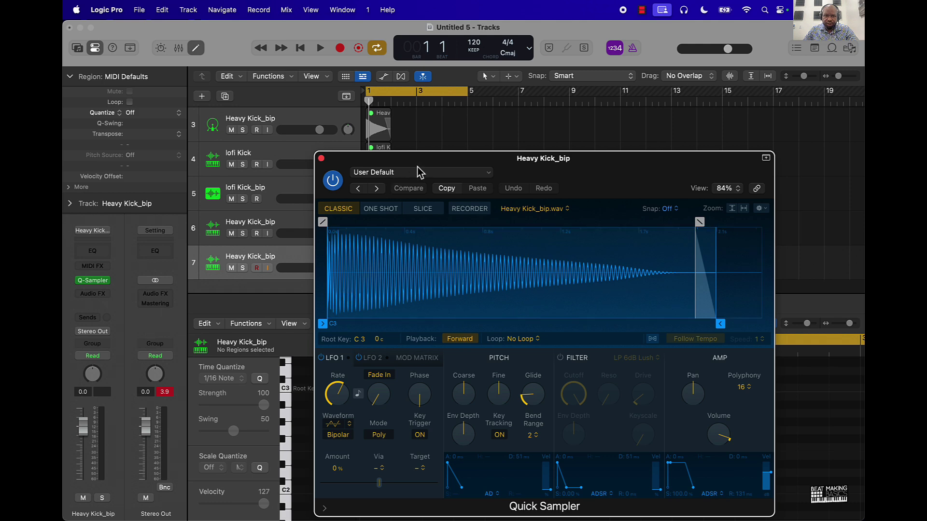
Load the lofi Kick_bip region into the duplicate track's Quick Sampler as its sample and mute the lofi Kick and lofi Kick_bip tracks.
left_click_drag(478, 151, 545, 125)
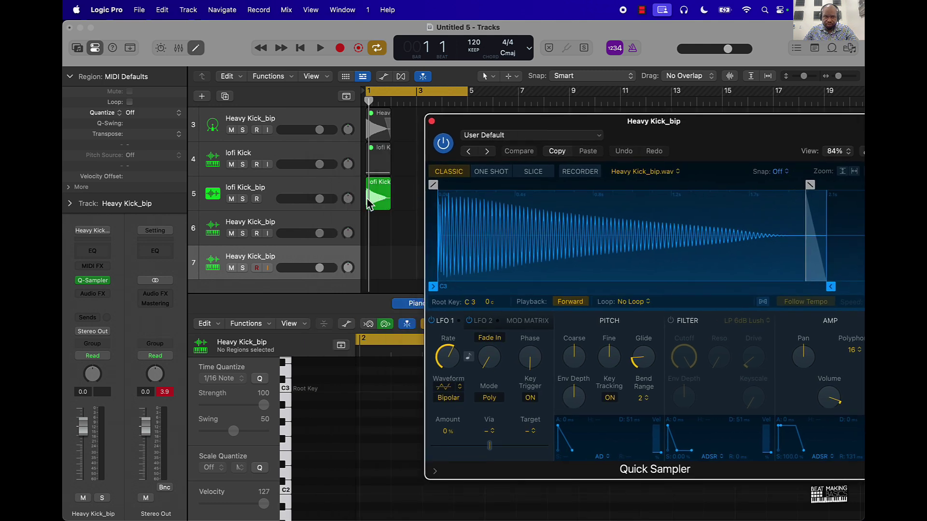
left_click_drag(373, 202, 518, 236)
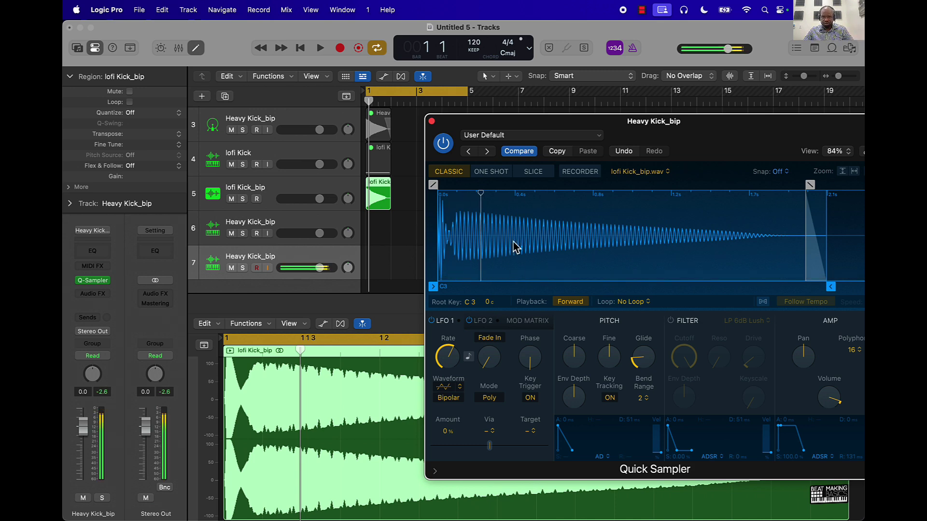
left_click(231, 200)
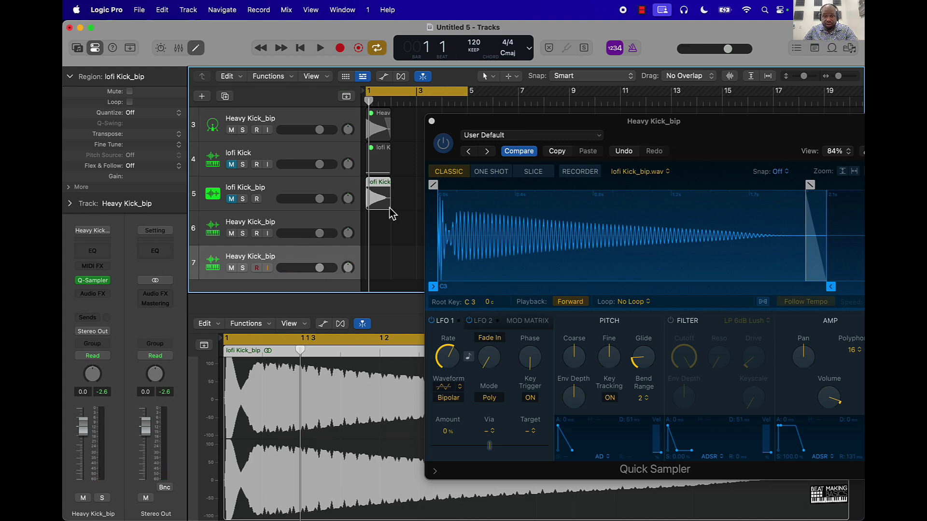
Save the duplicate track's Quick Sampler setting as "Mad 808 With Kick" and close the plug-in window.
double_click(665, 129)
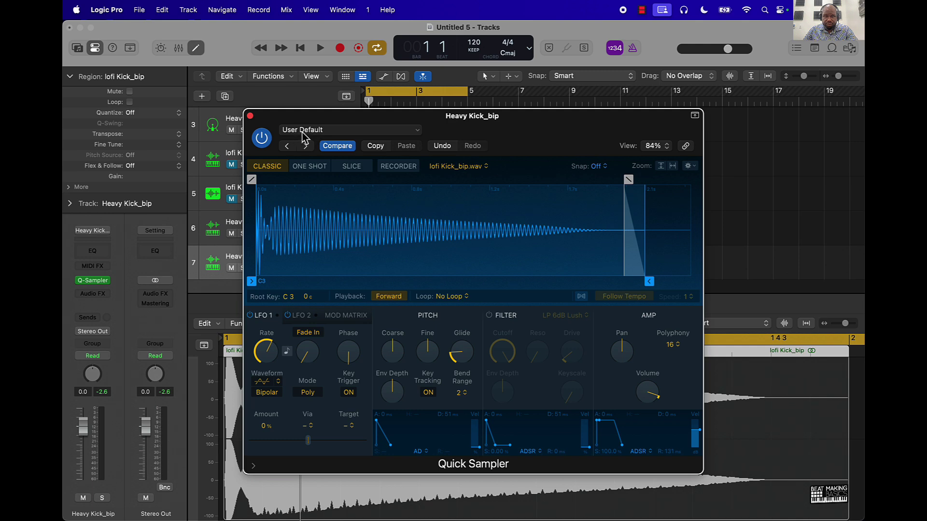
left_click(328, 131)
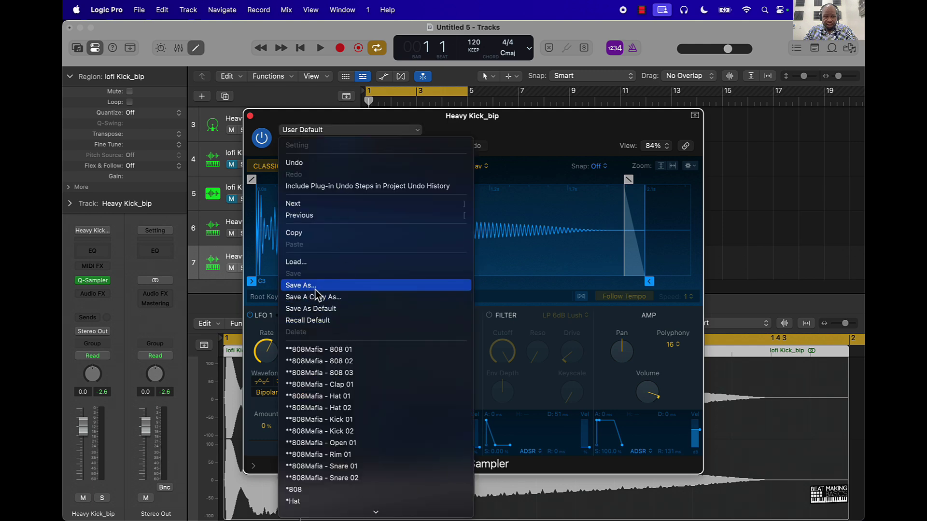
left_click(315, 288)
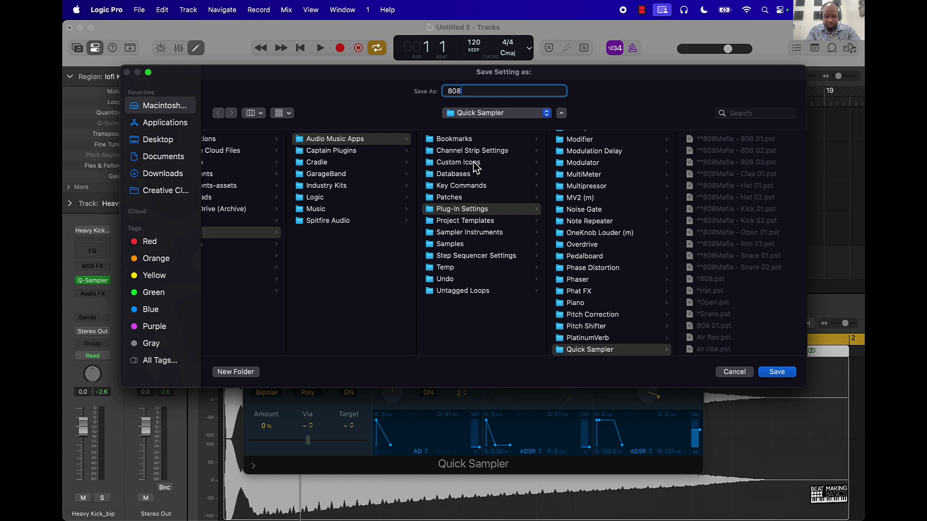
type("80")
key("BackSpace")
key("BackSpace")
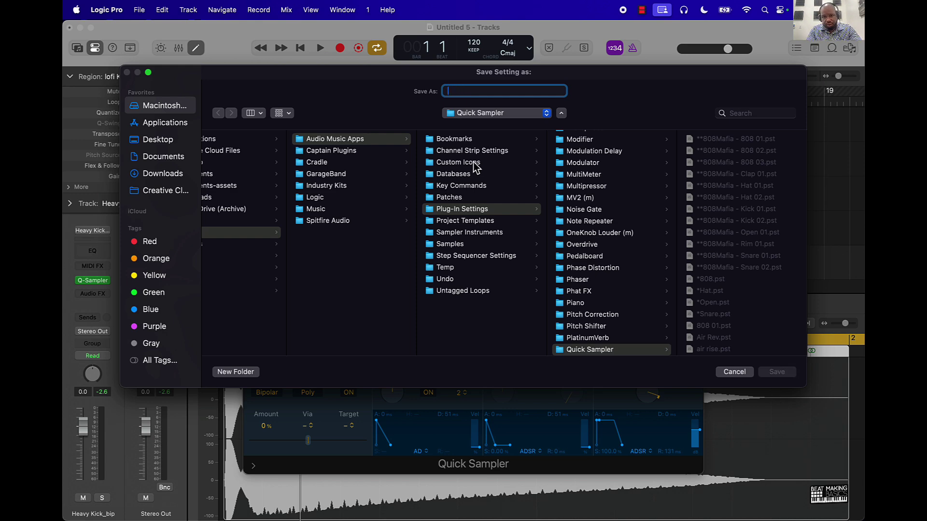
type("Mad 808 With Kick")
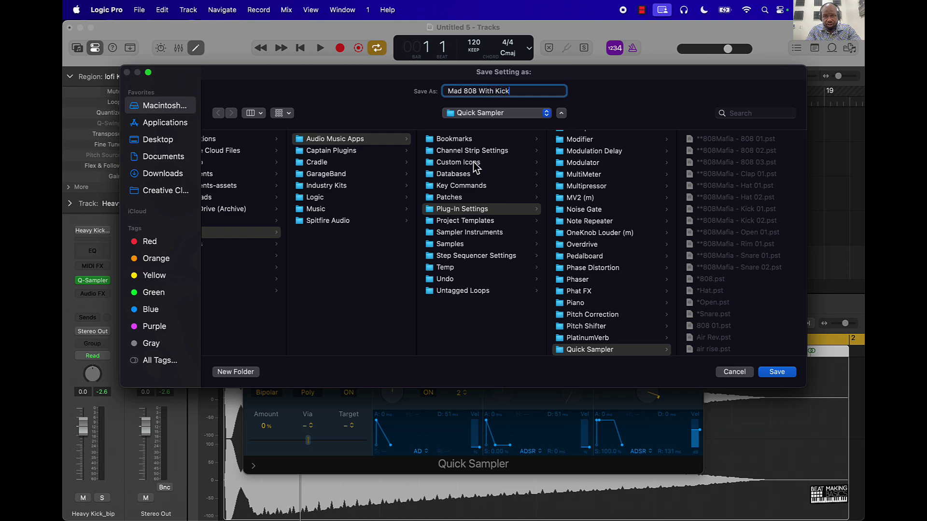
key("Return")
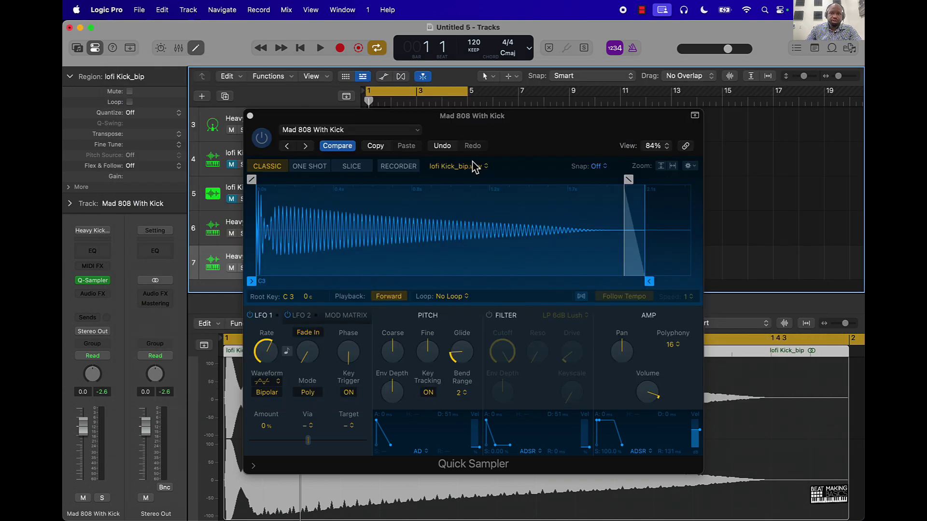
left_click(250, 116)
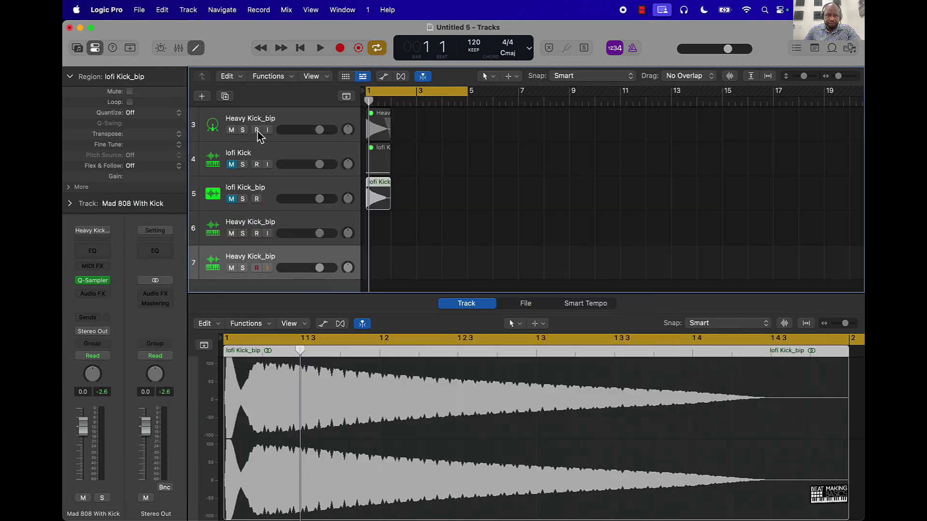
Save the Quick Sampler setting of the Heavy Kick_bip instrument on track 6 as "Mad 808" and close the plug-in.
left_click(292, 225)
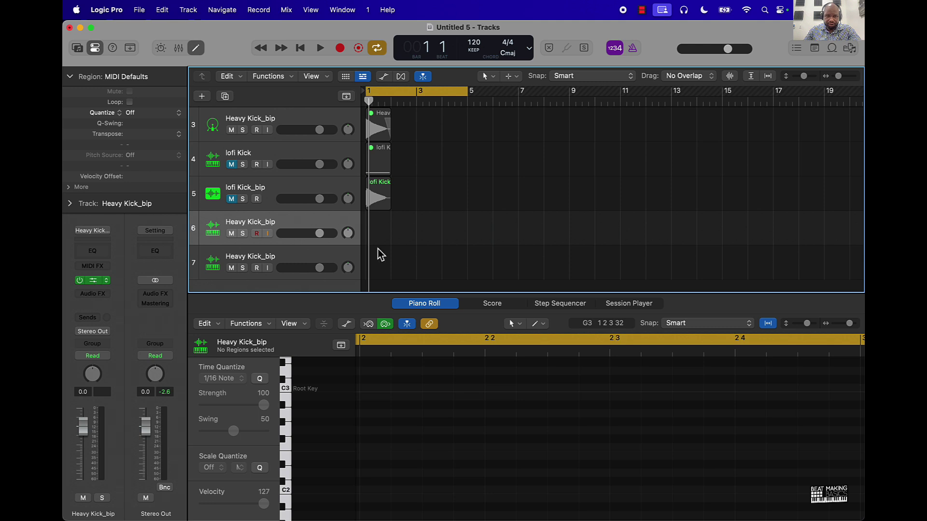
left_click(93, 280)
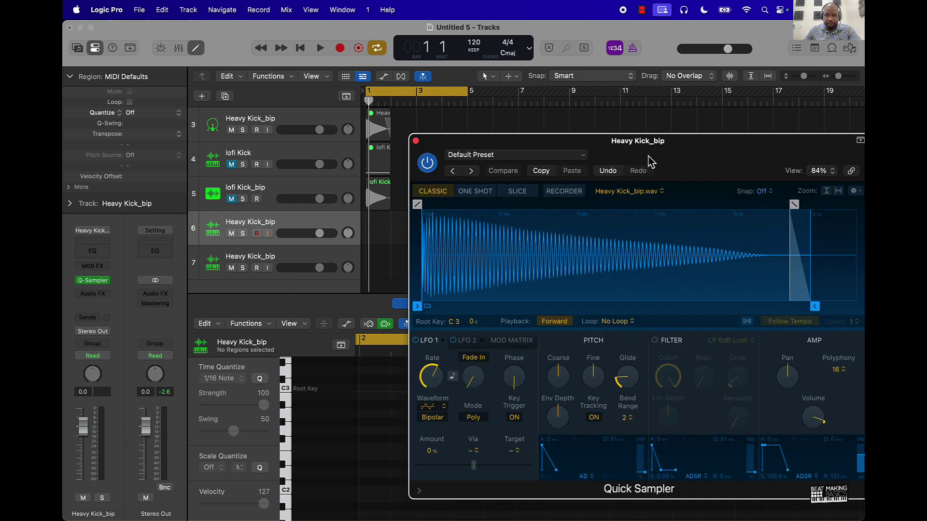
left_click_drag(650, 162, 565, 152)
left_click(398, 147)
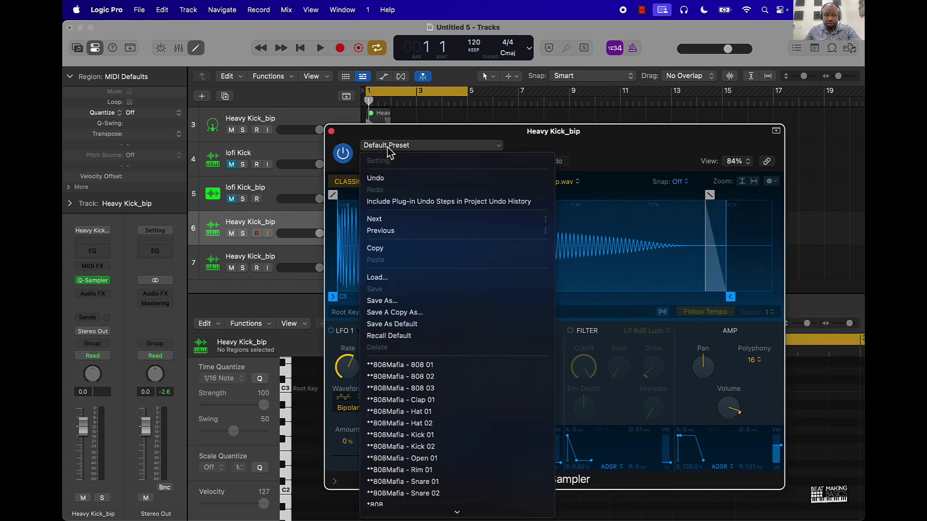
left_click(413, 301)
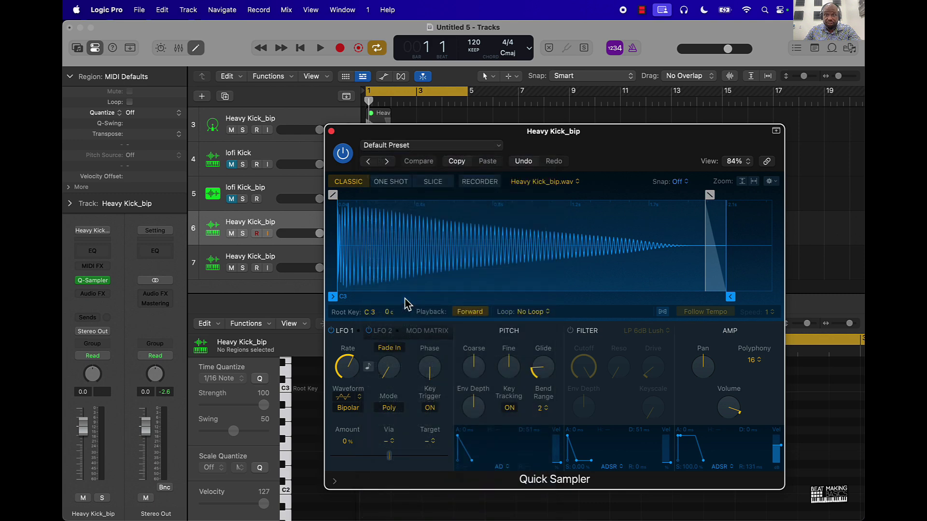
type("Mad 808")
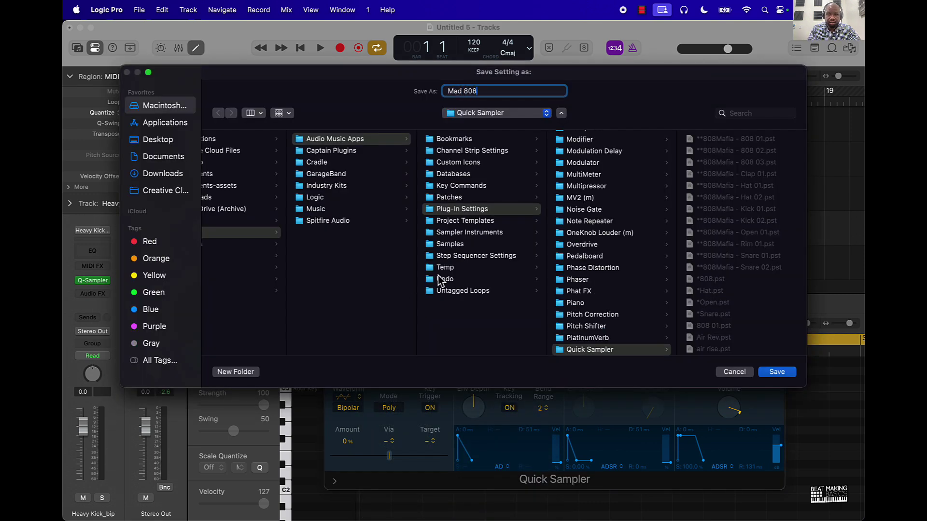
key("Return")
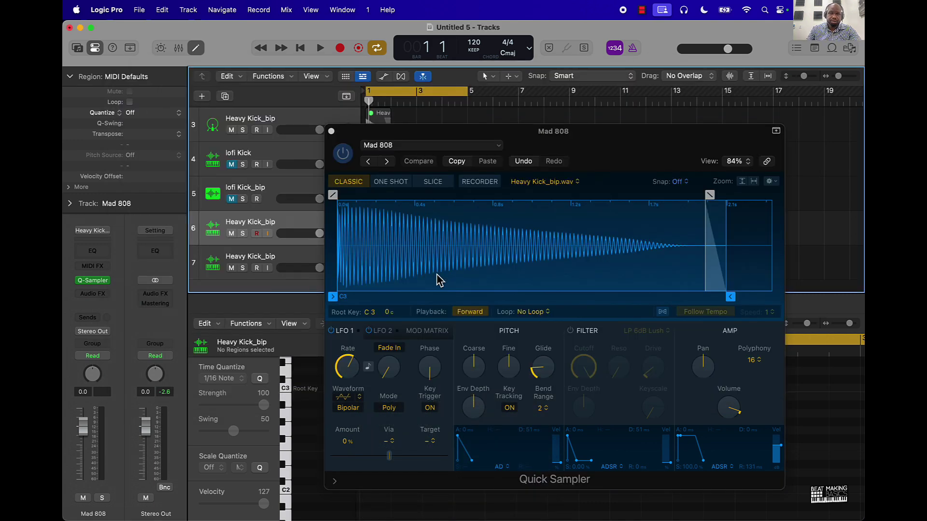
left_click(331, 132)
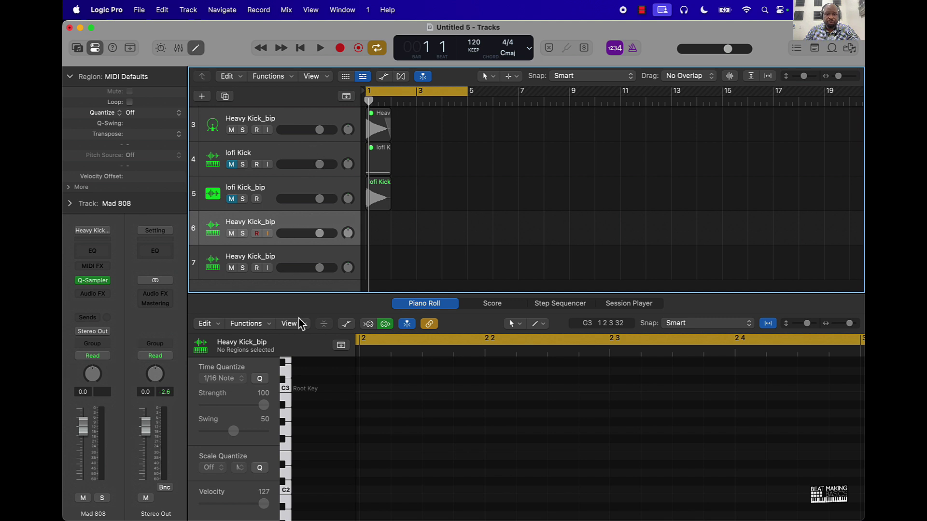
Delete all the kick tracks from Heavy Kick down to the last Heavy Kick_bip, keeping only the Ballad track.
left_click(302, 165)
left_click(305, 258, "shift")
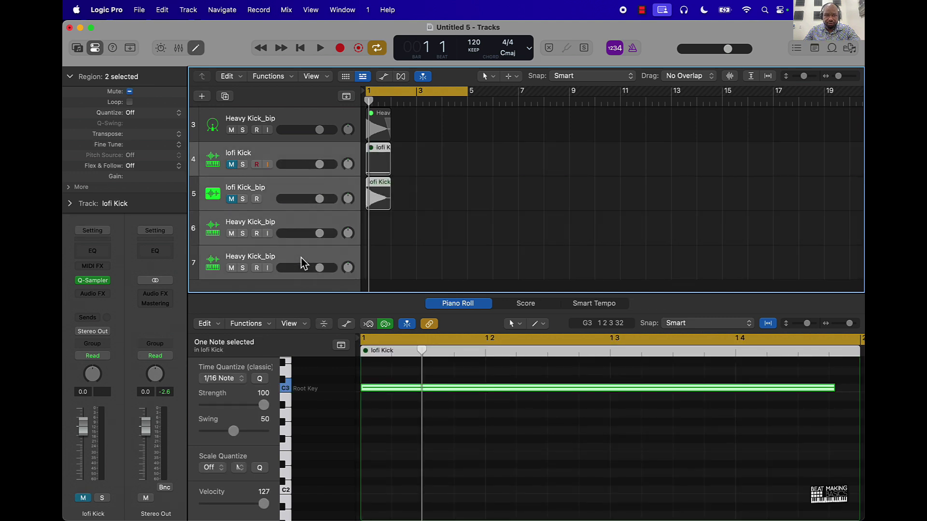
scroll(301, 211, "up", 1)
scroll(301, 211, "up", 3)
left_click(296, 156, "shift")
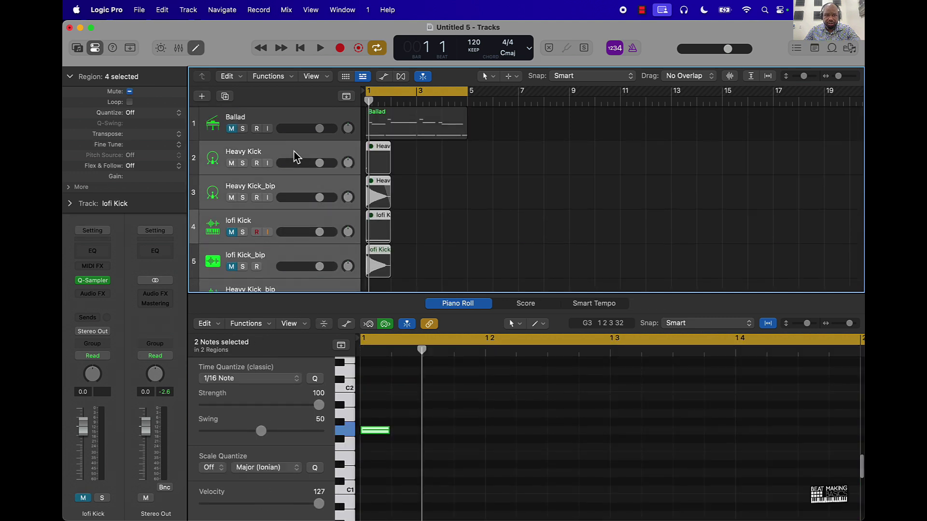
key("Delete")
key("super+BackSpace")
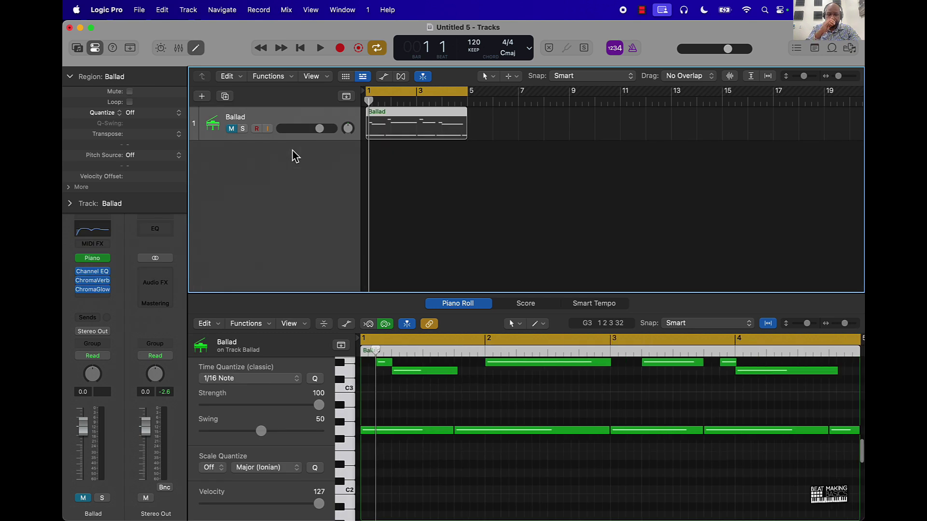
Unmute the Ballad track and play back its piano part.
left_click(231, 128)
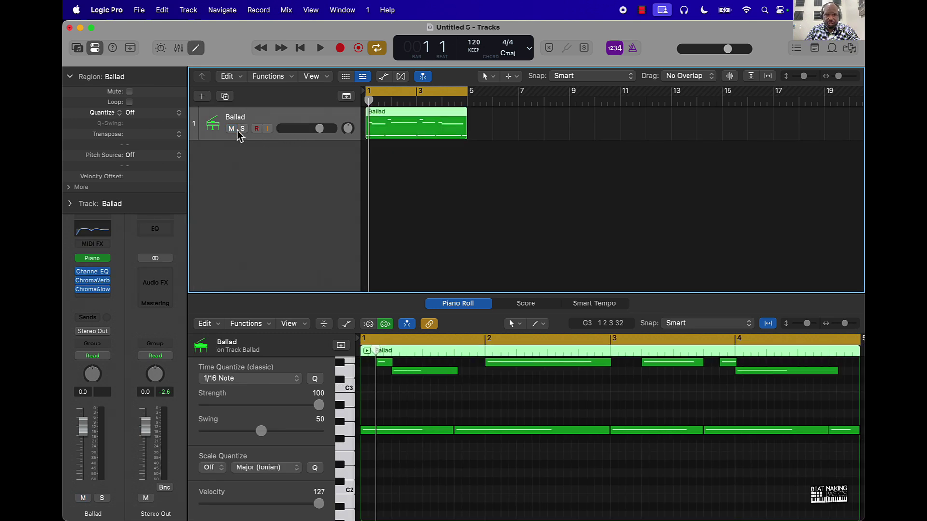
key("space")
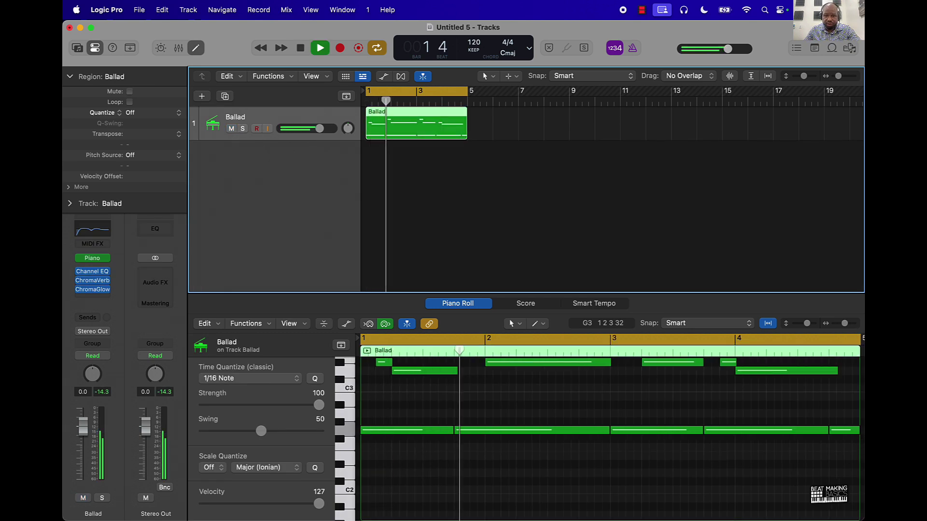
left_click(435, 181)
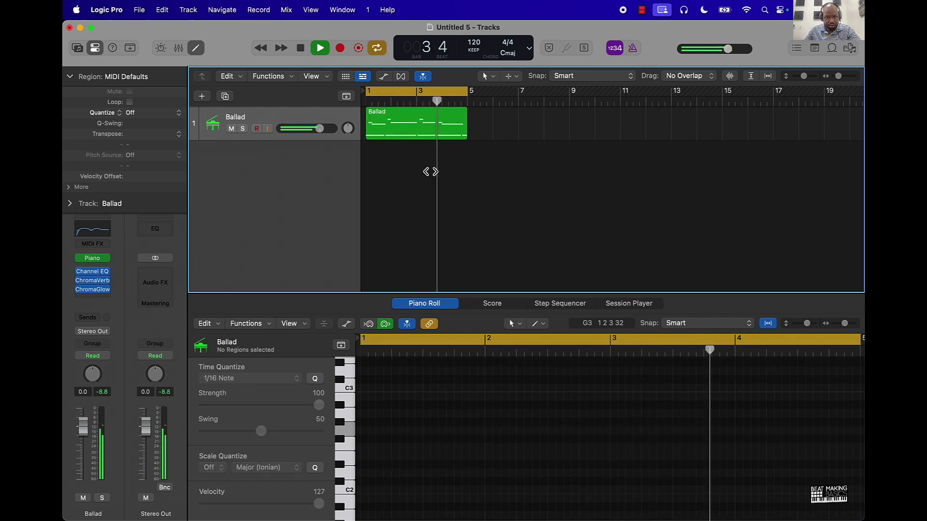
key("space")
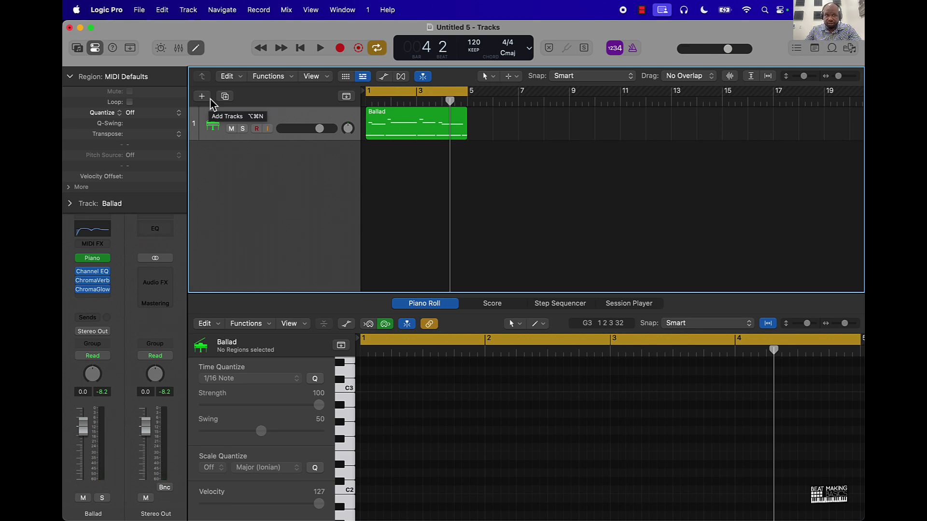
Create one new software instrument track with a stereo Quick Sampler.
left_click(203, 99)
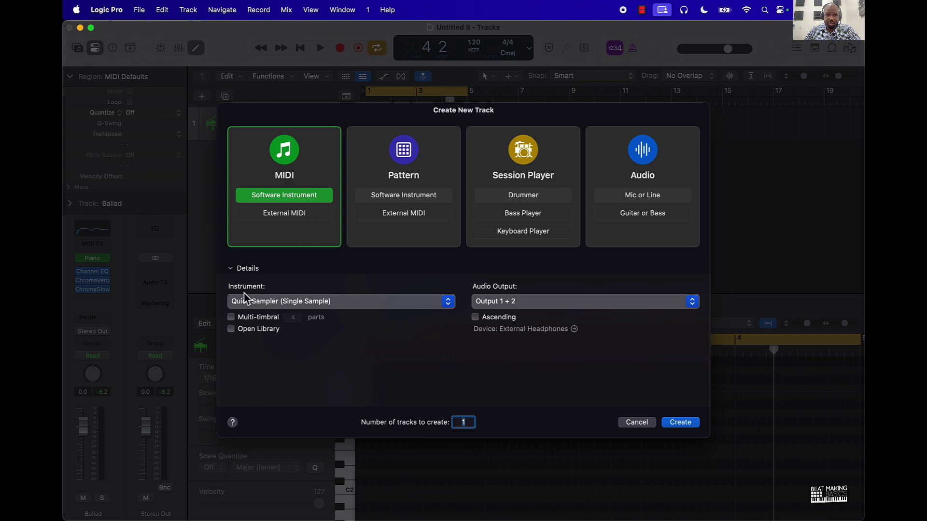
left_click(266, 305)
mouse_move(289, 300)
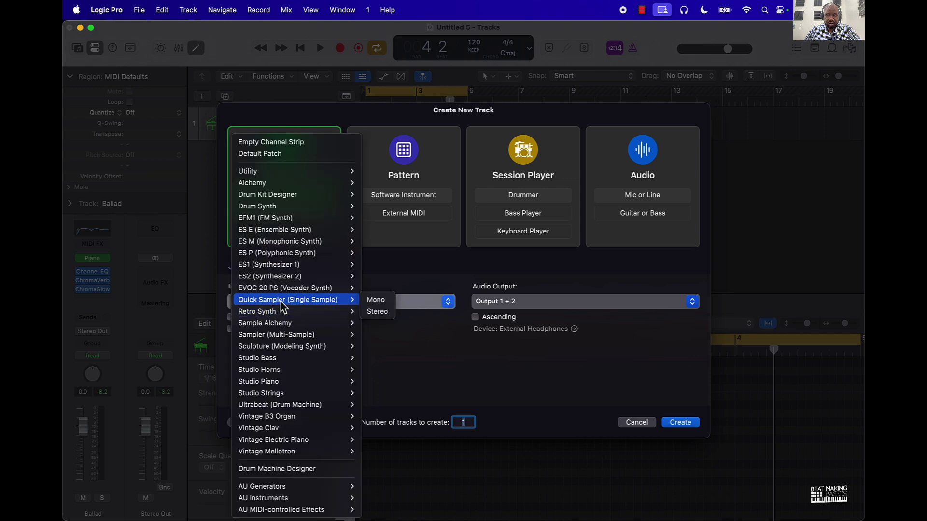
left_click(377, 311)
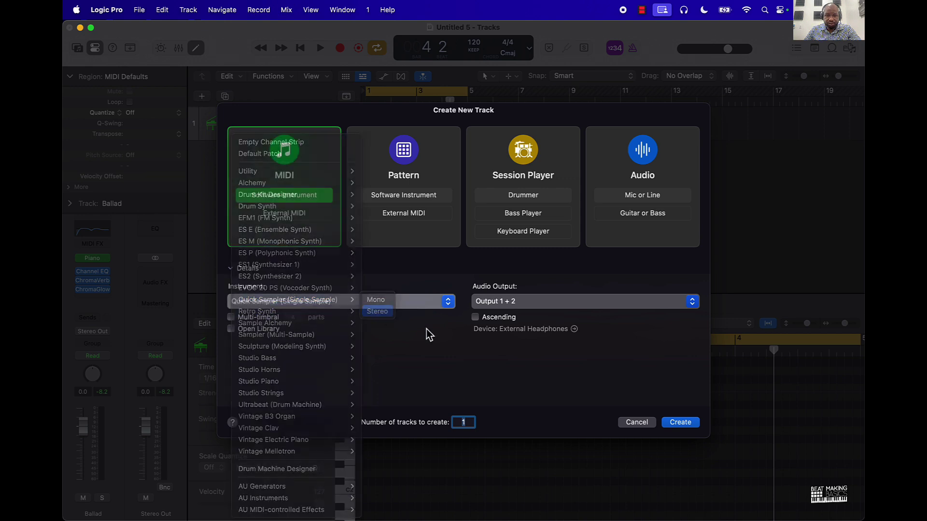
left_click(681, 424)
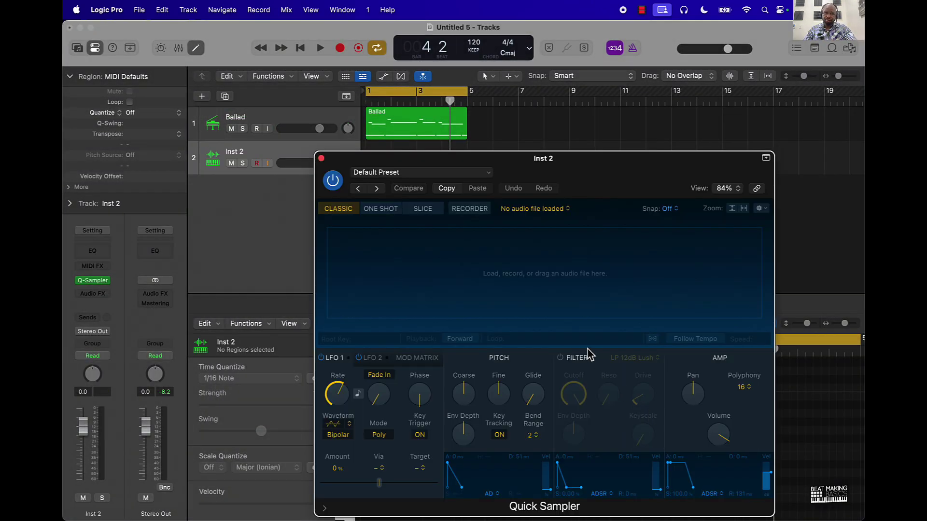
Load the saved "Mad 808" setting into the new track's Quick Sampler and close the plug-in window.
left_click(410, 174)
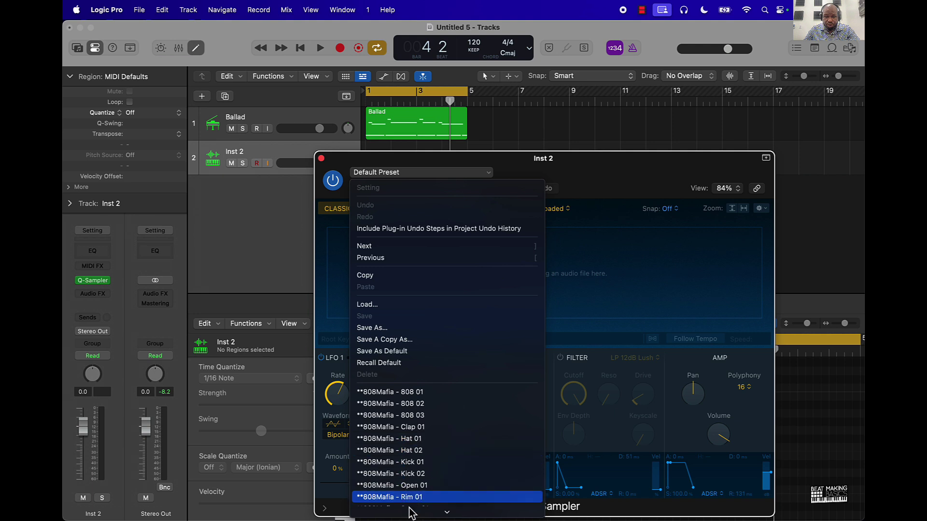
scroll(412, 487, "down", 5)
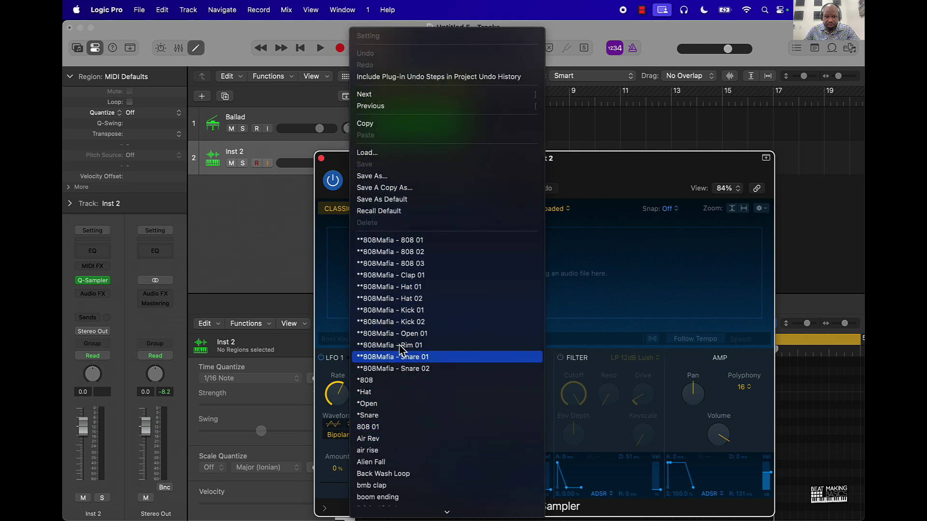
scroll(420, 512, "down", 5)
scroll(421, 512, "down", 10)
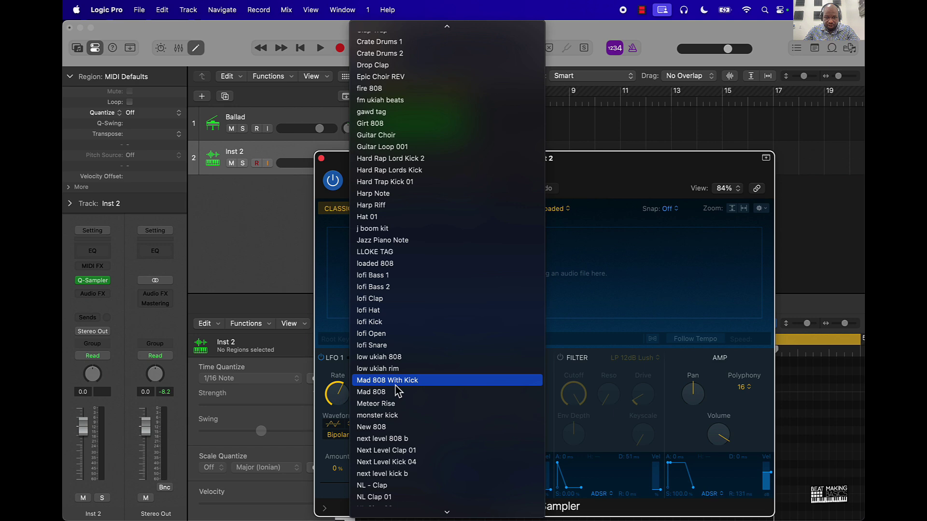
left_click(399, 392)
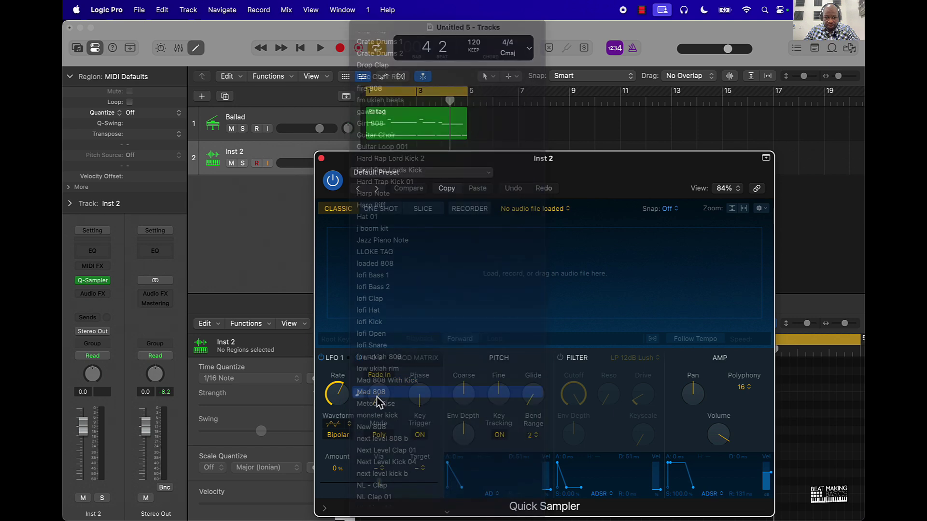
left_click(322, 158)
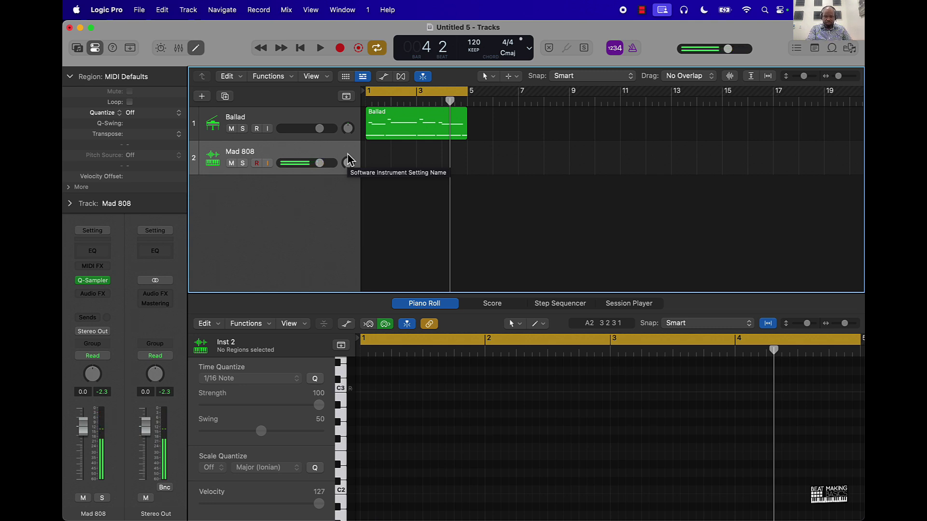
Rehearse the Mad 808 over the Ballad loop and record a four-bar part of four C3 notes and one lower final note.
key("space")
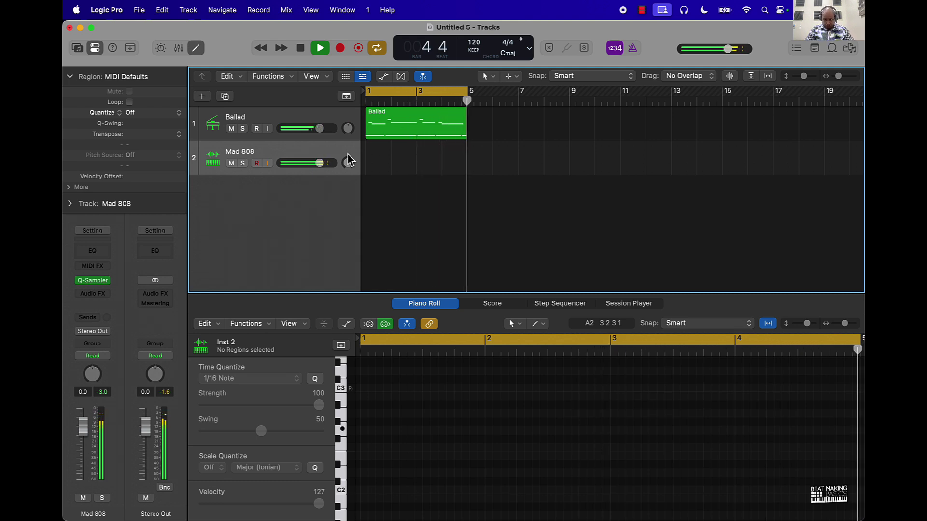
key("space")
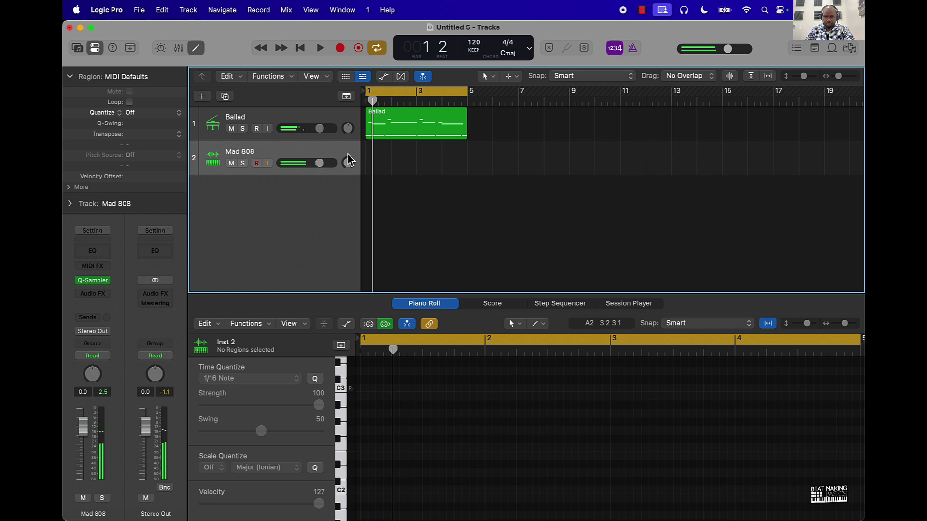
key("r")
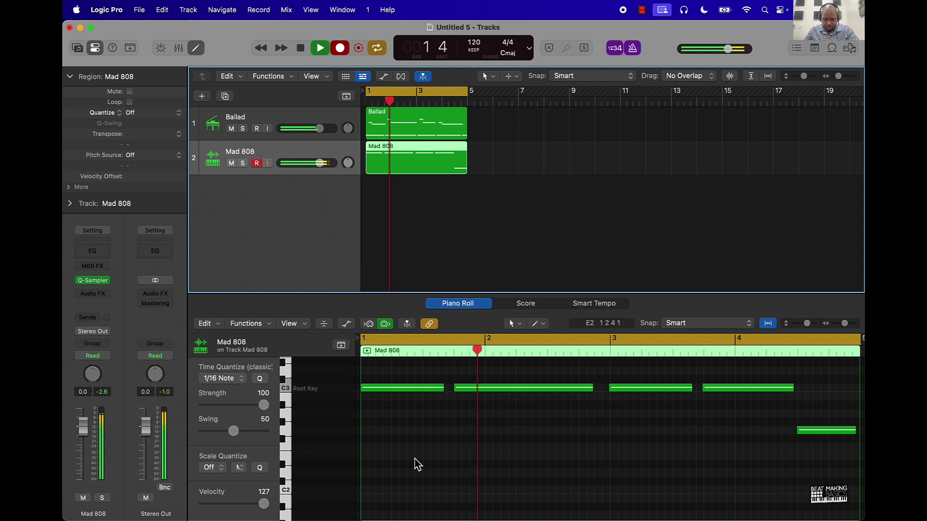
key("space")
Quantize the recorded Mad 808 notes to 1/16 Note in the Piano Roll and deselect the region.
left_click(283, 393)
left_click(260, 379)
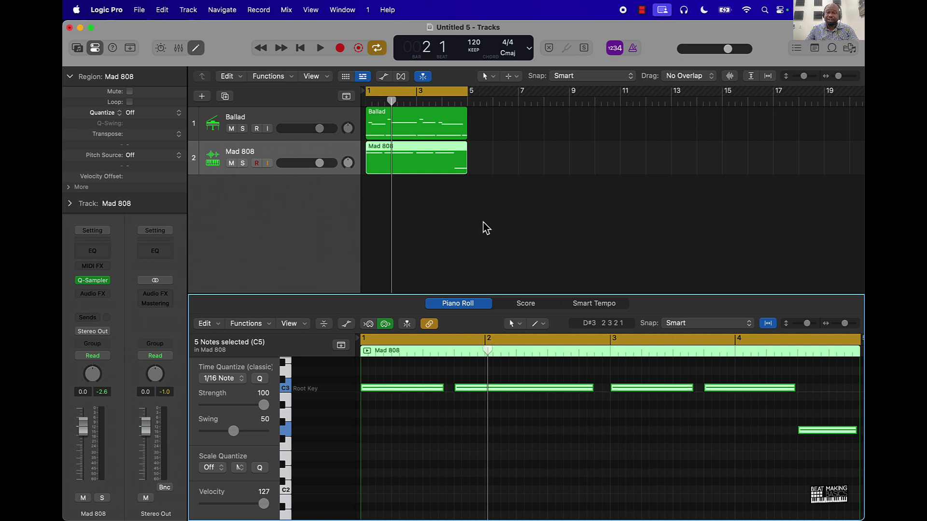
left_click(486, 227)
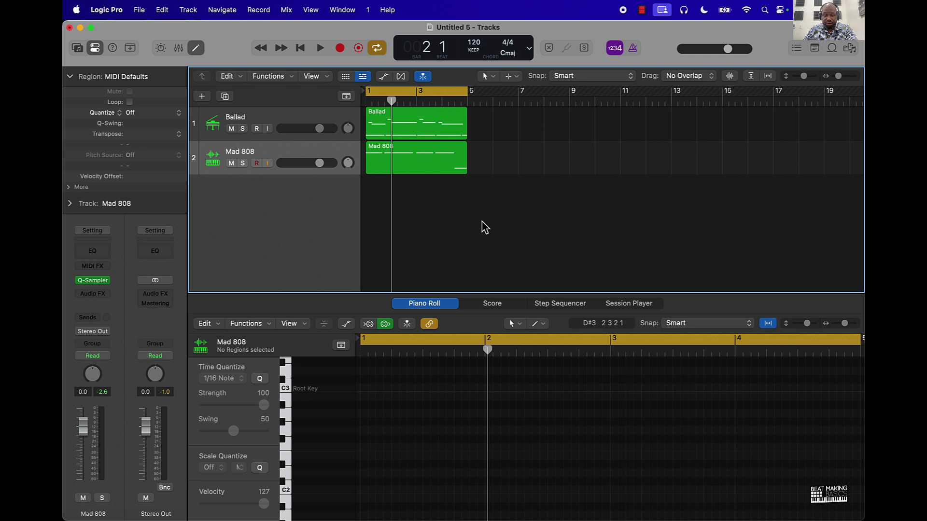